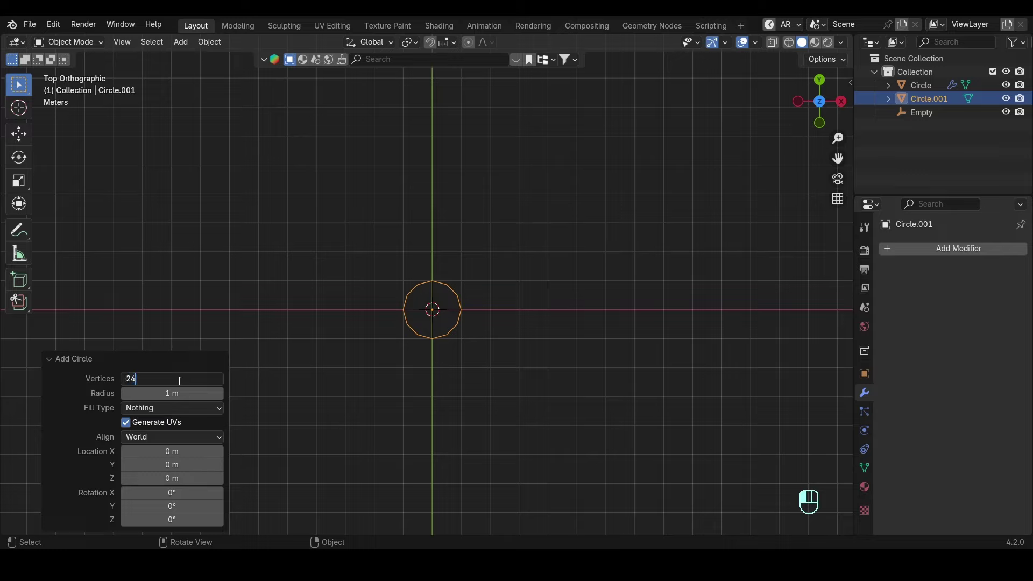
Extrude the new circle's vertices outward into a flat ring, scaling the extruded edge by about 2.33.
key(Tab)
key(1)
key(e)
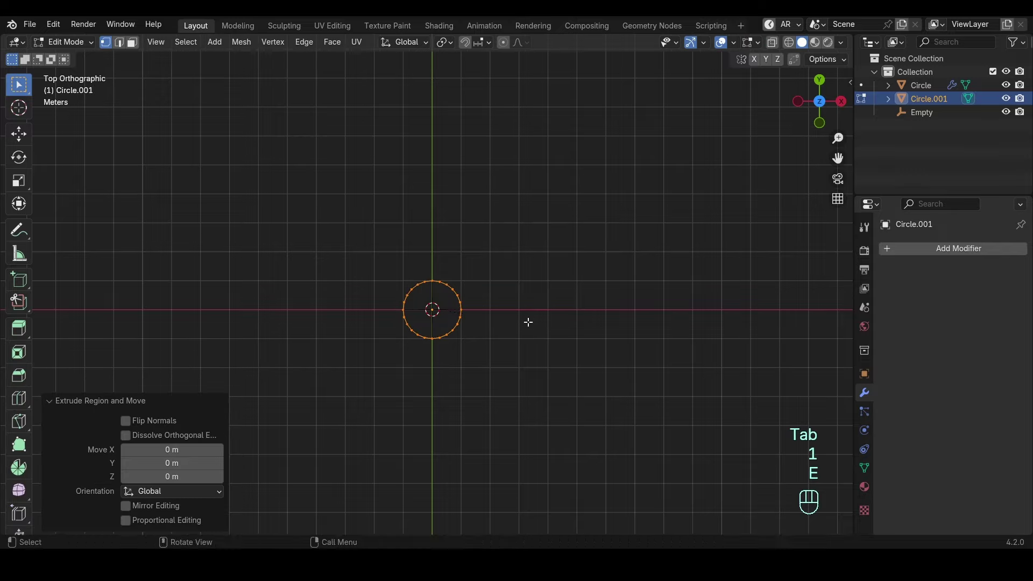
key(s)
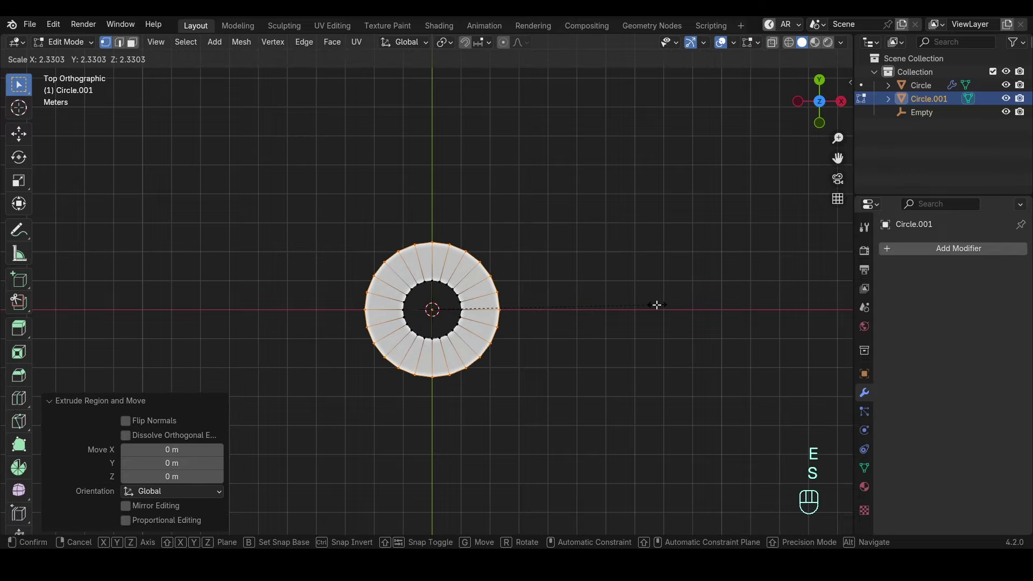
click(657, 305)
Delete all the ring's faces except one narrow wedge beside the negative Y axis, on its negative X side.
key(3)
key(2)
click(430, 253)
key(ctrl+KP_Add)
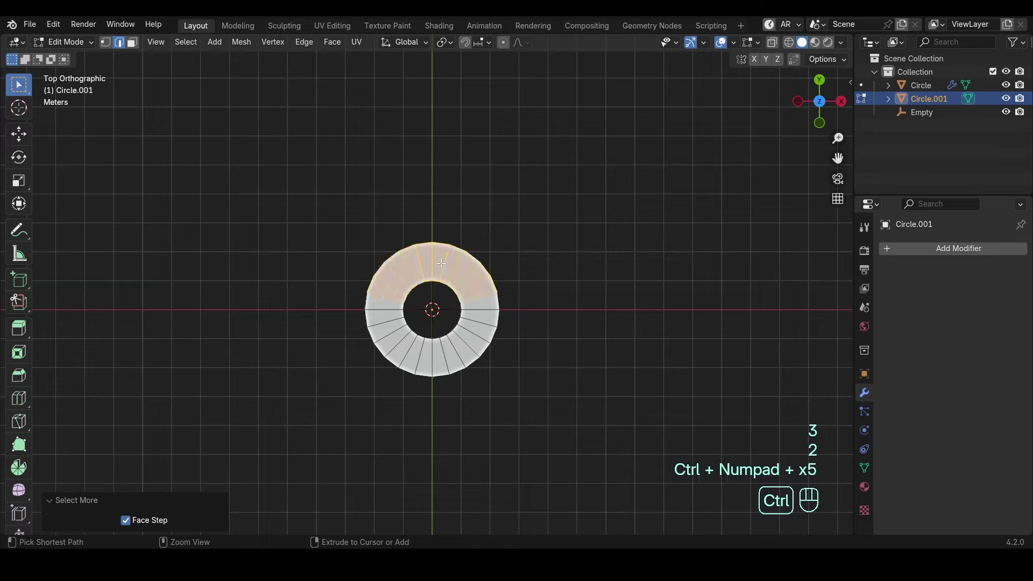
shift+click(438, 361)
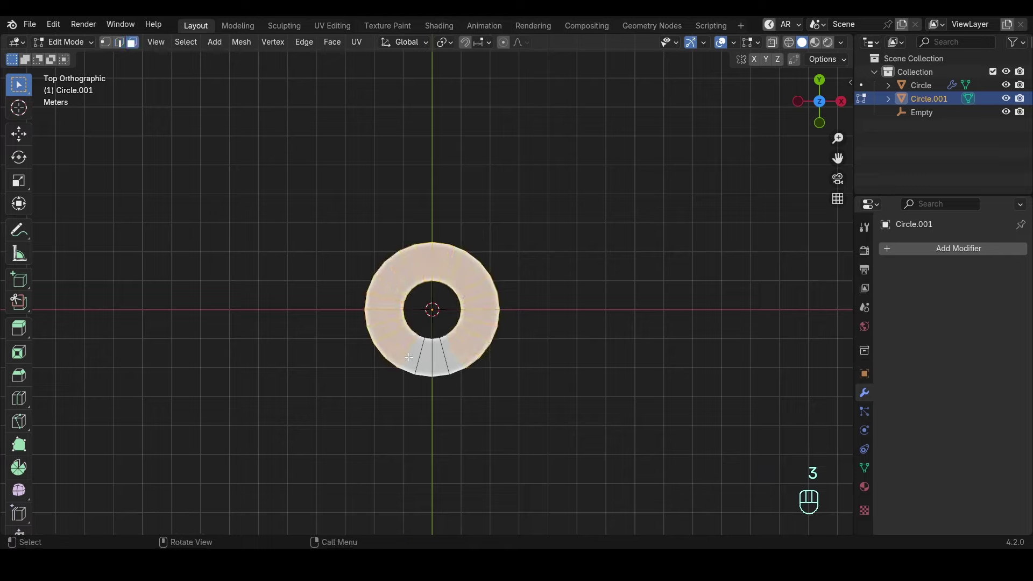
key(x)
click(441, 362)
key(Tab)
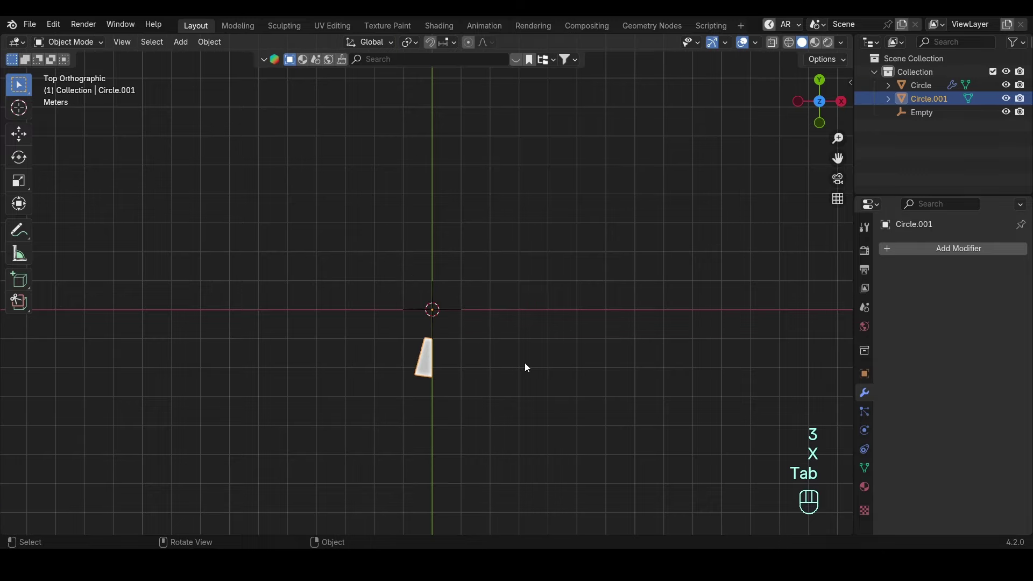
Extrude the wedge face upward into a thin solid stair tread and recalculate its normals to face outside.
middle_drag(525, 363, 505, 235)
key(Tab)
key(a)
key(e)
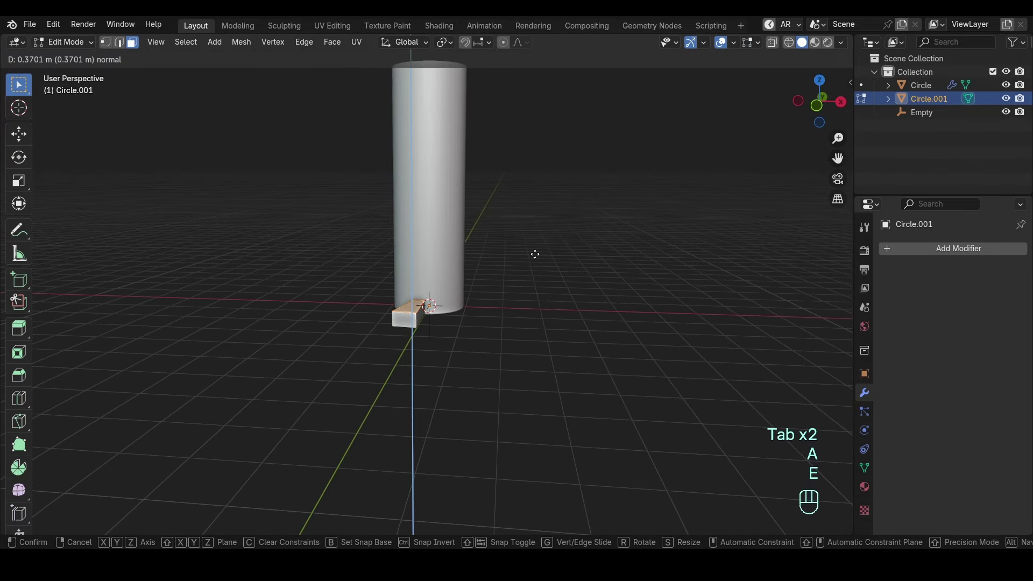
click(535, 257)
key(a)
key(shift+n)
key(Tab)
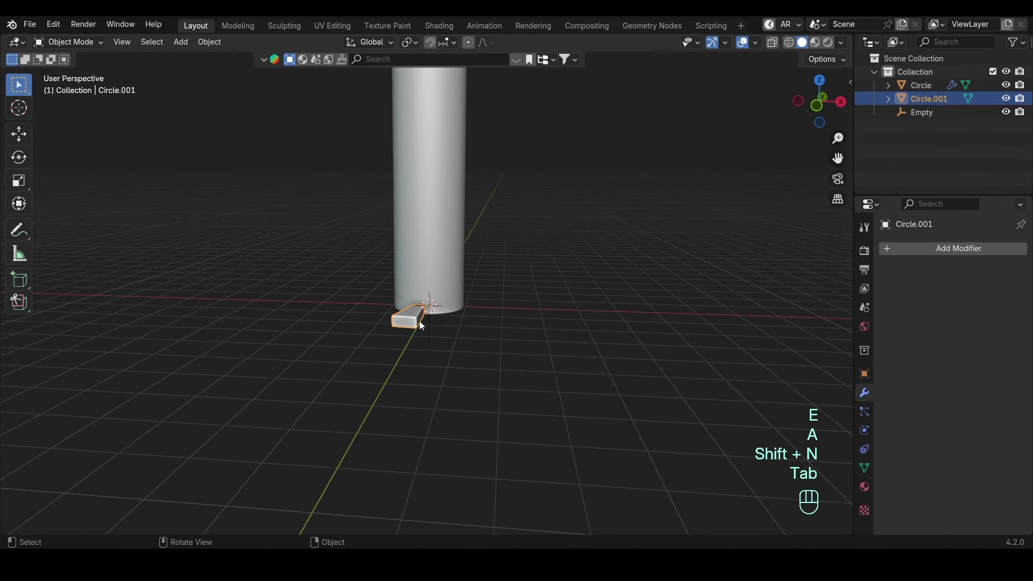
Add an Array modifier to the tread with a count of 31 and a relative offset X factor of -1.
click(910, 250)
text(ar)
click(852, 278)
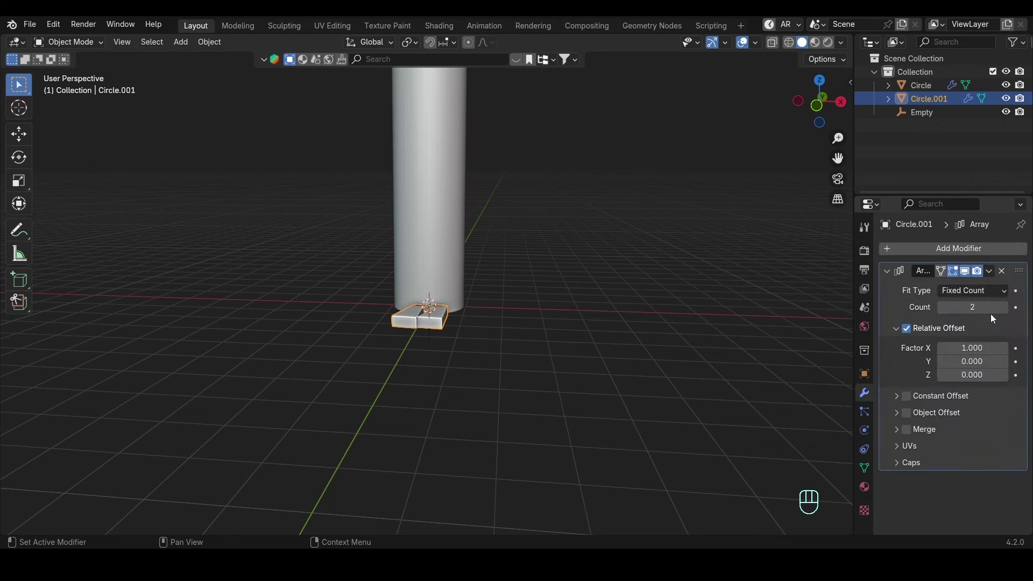
key(Return)
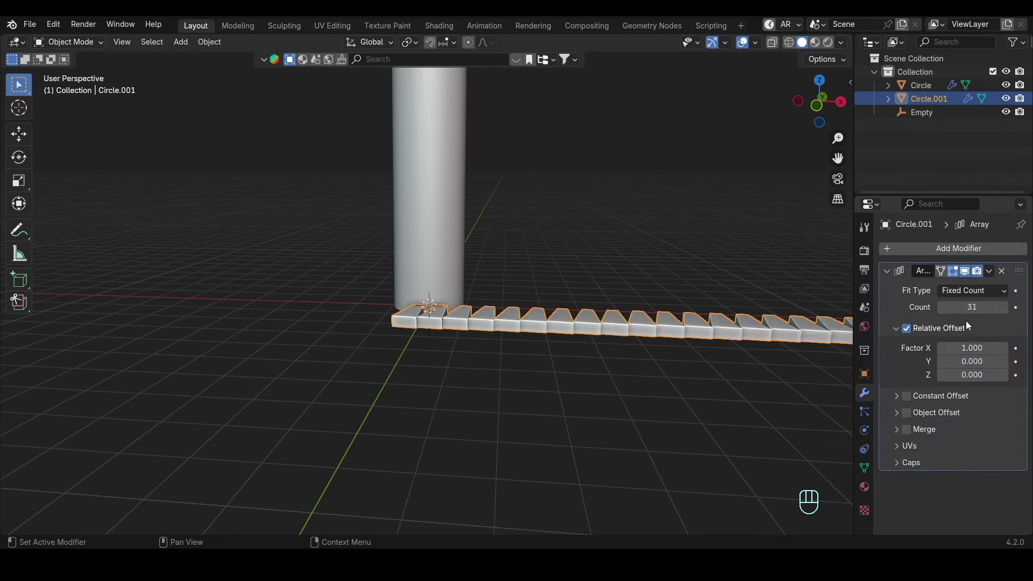
click(970, 349)
text(-1)
key(Return)
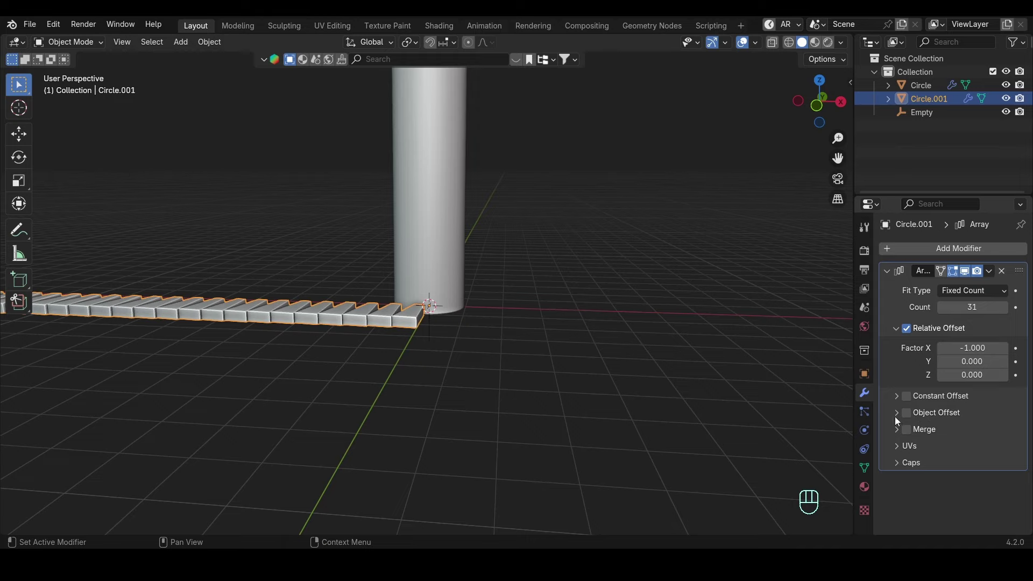
Switch the array from relative offset to object offset, with the Empty as the offset object.
click(907, 329)
click(965, 439)
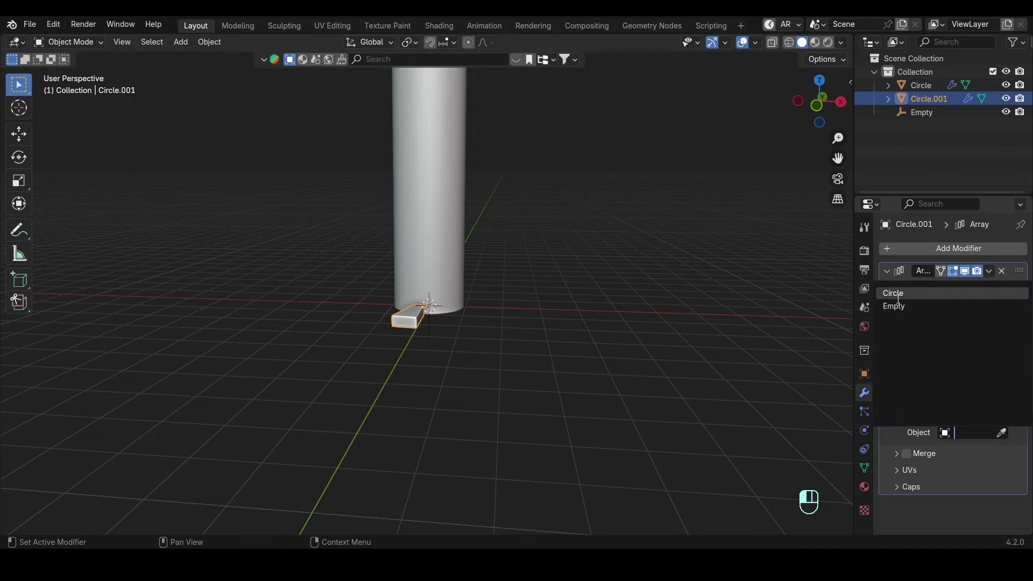
click(904, 306)
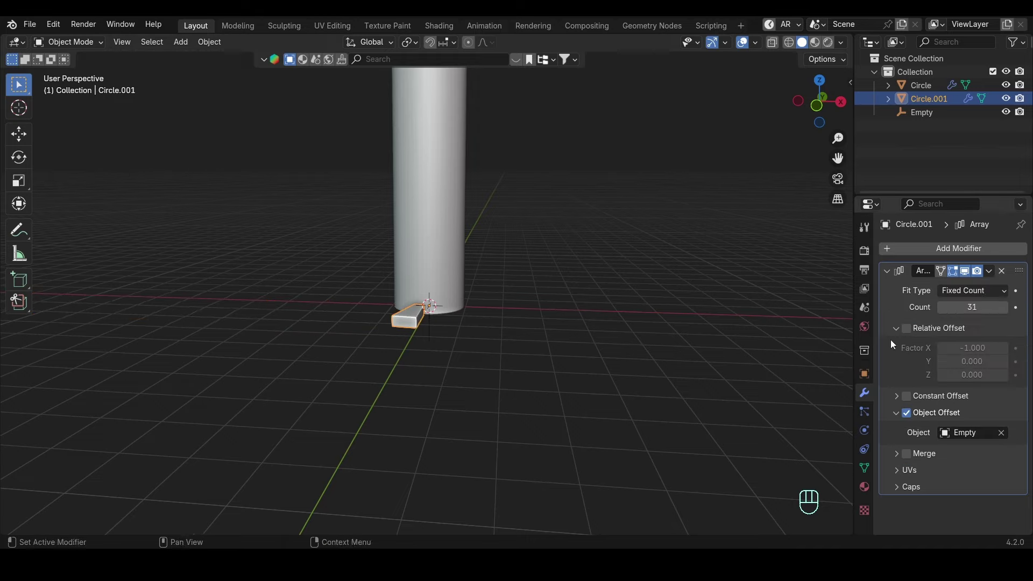
click(907, 329)
click(909, 328)
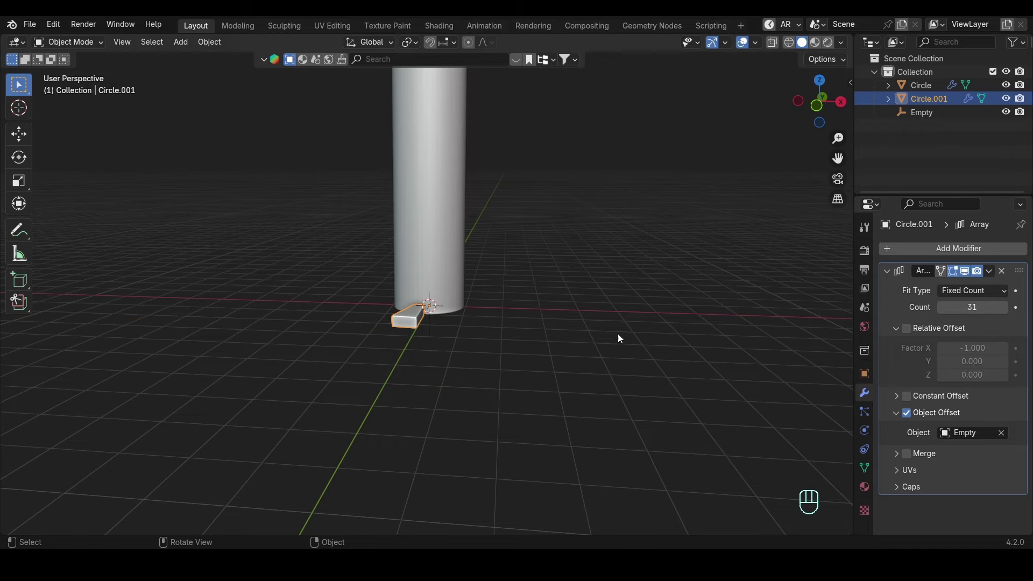
key(g)
right_click(572, 280)
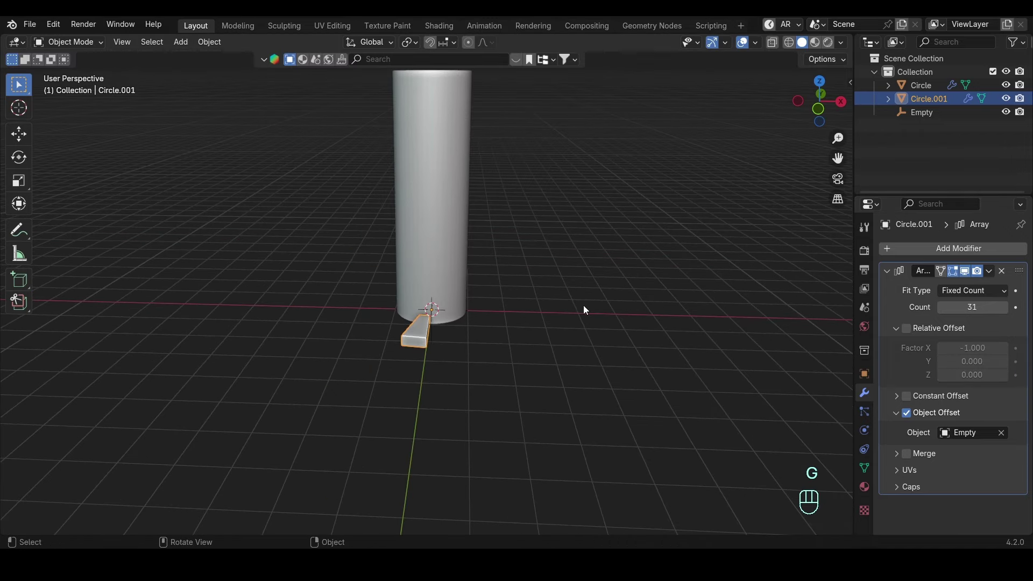
key(KP_7)
key(r)
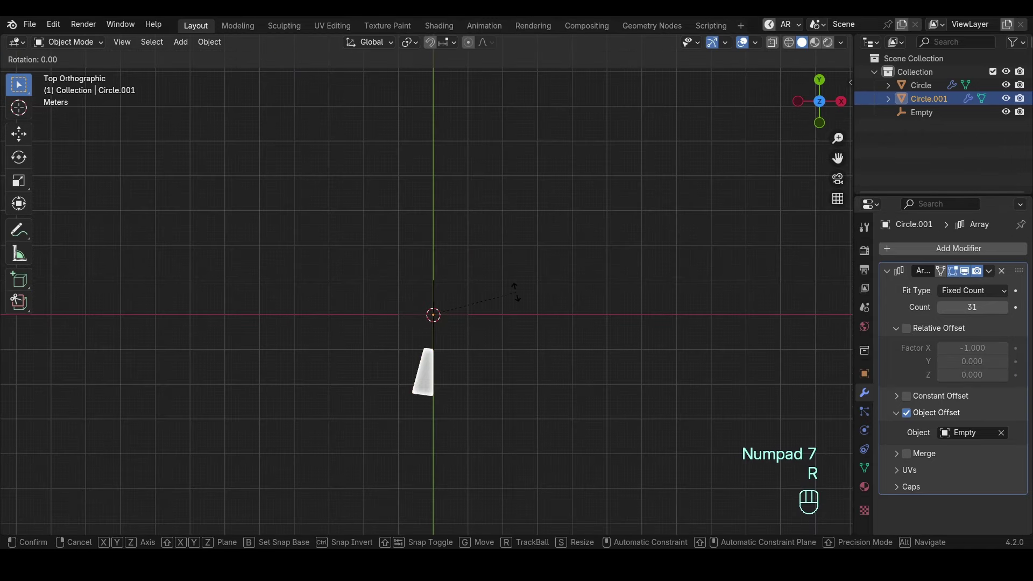
click(519, 300)
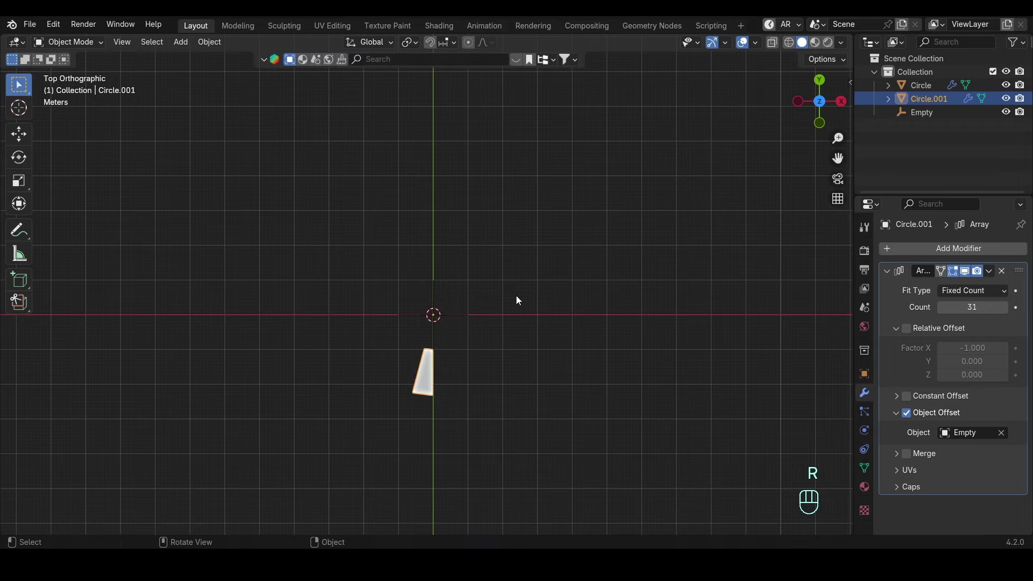
key(r)
key(ctrl)
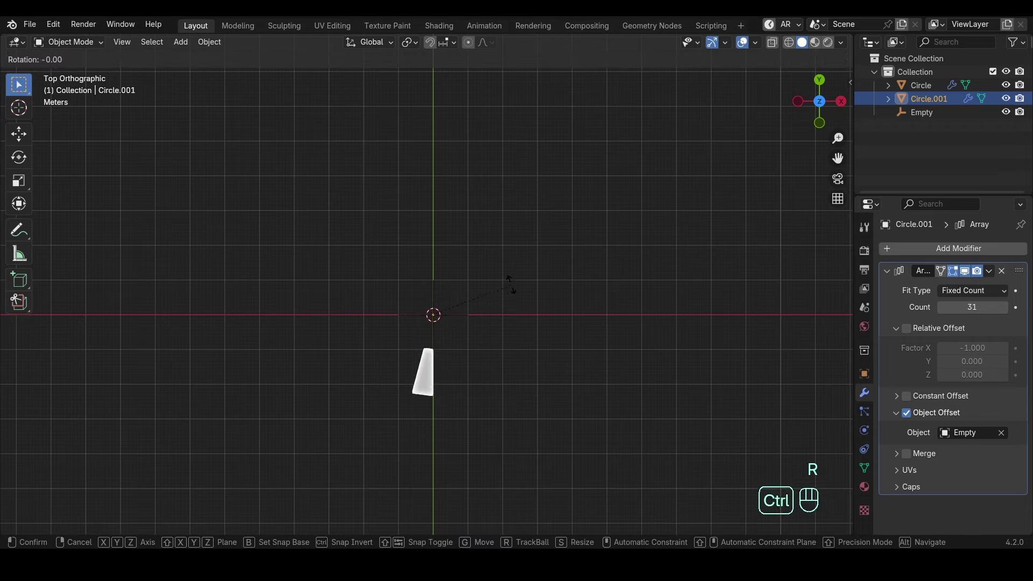
right_click(511, 287)
text(r1)
key(Return)
key(ctrl+z)
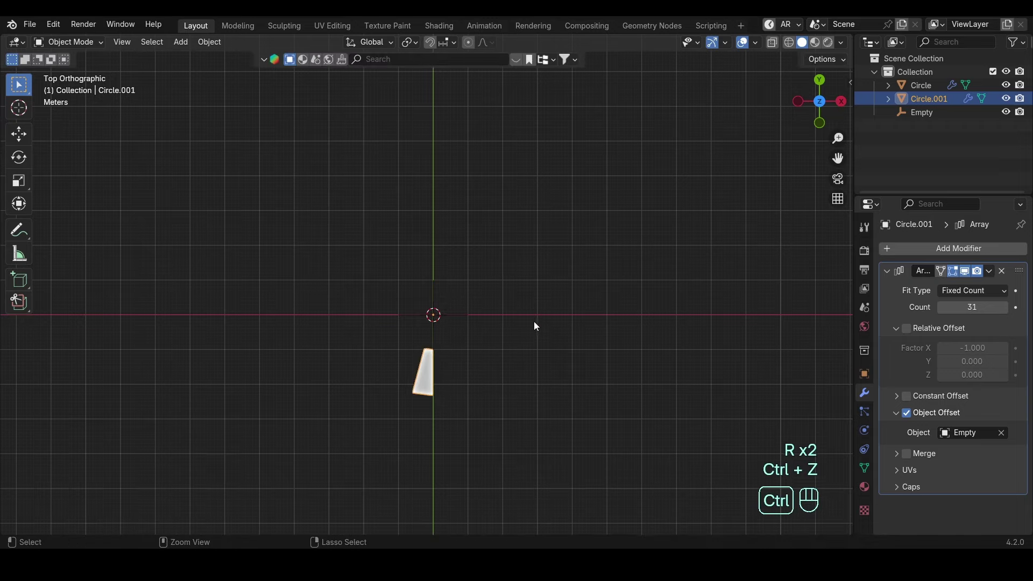
Rotate the tread object 12° around the global Z axis so its copies fan out around the column.
key(r)
key(ctrl)
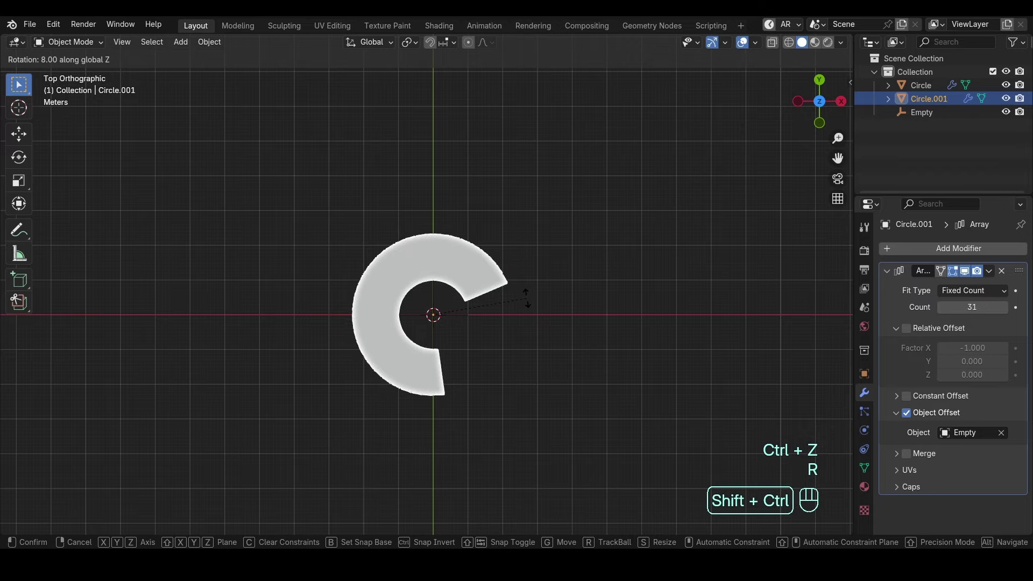
click(358, 146)
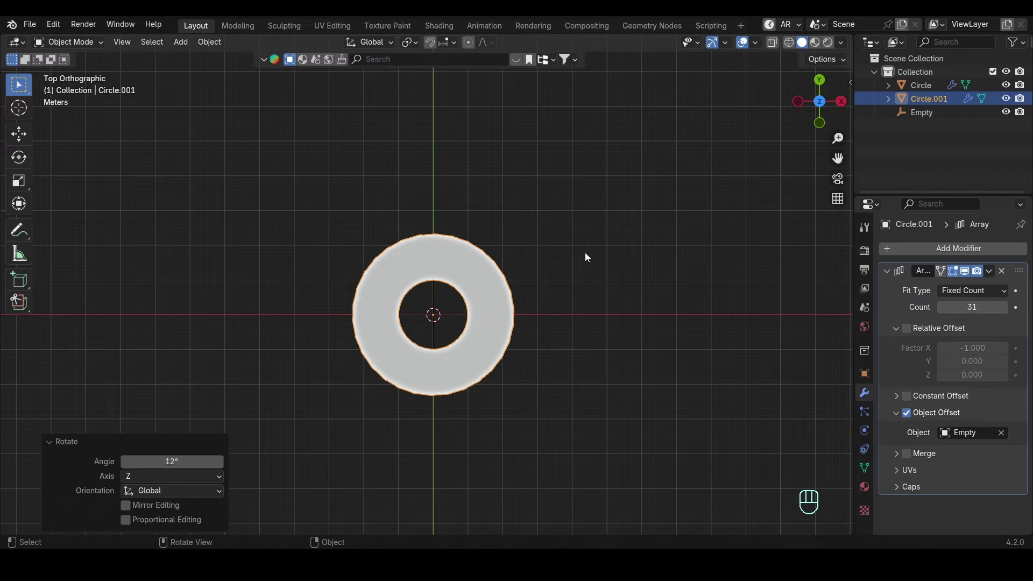
middle_drag(585, 256, 554, 185)
key(KP_1)
key(g)
key(z)
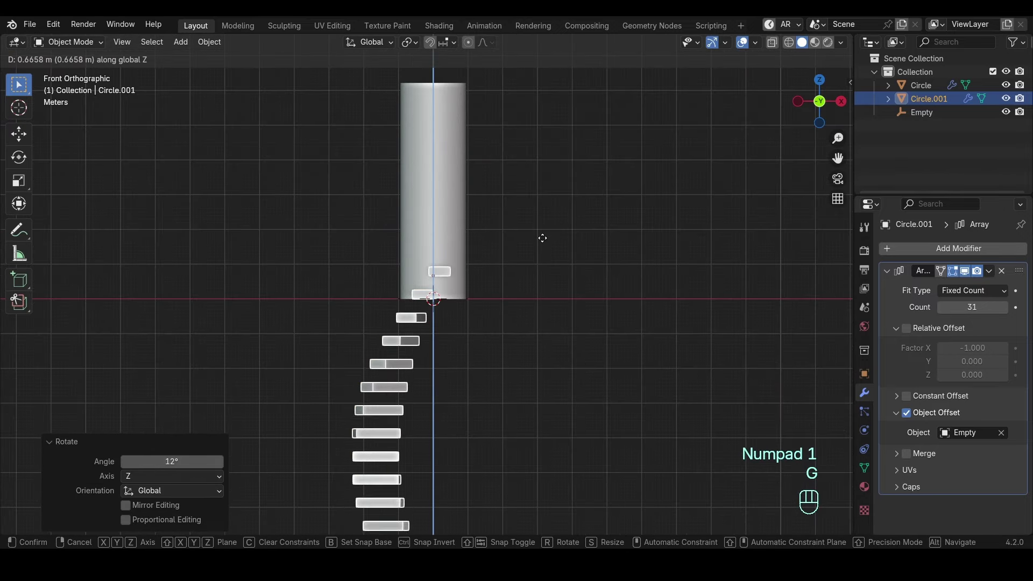
right_click(535, 242)
shift+middle_drag(531, 249, 522, 276)
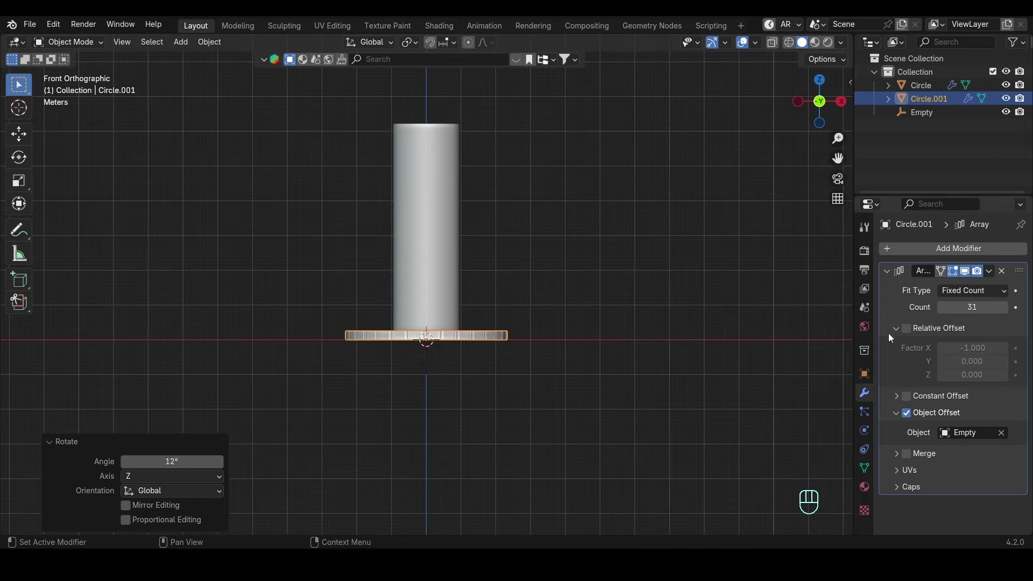
key(Tab)
key(g)
right_click(417, 297)
key(Tab)
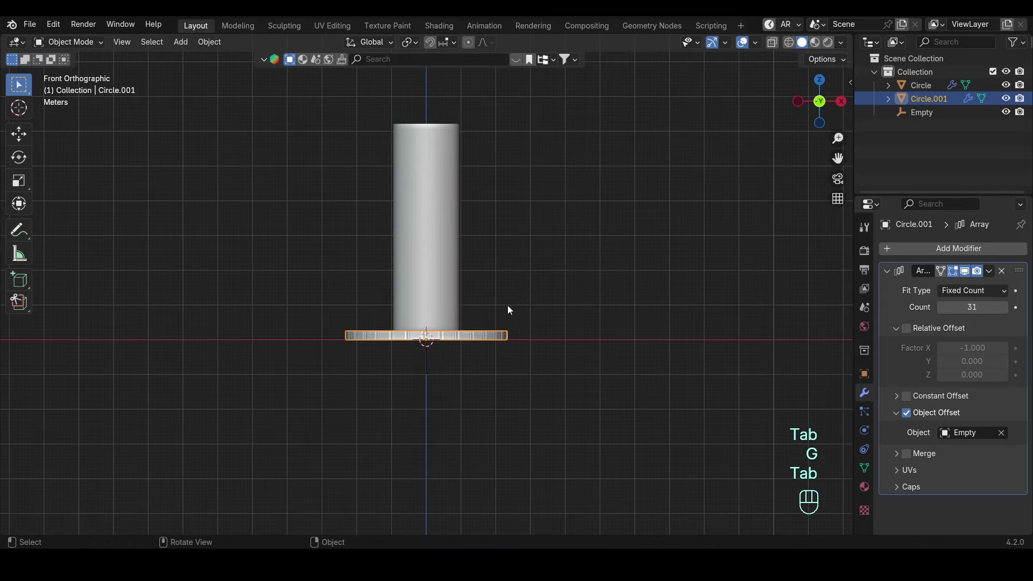
key(g)
right_click(498, 304)
middle_drag(457, 326, 435, 353)
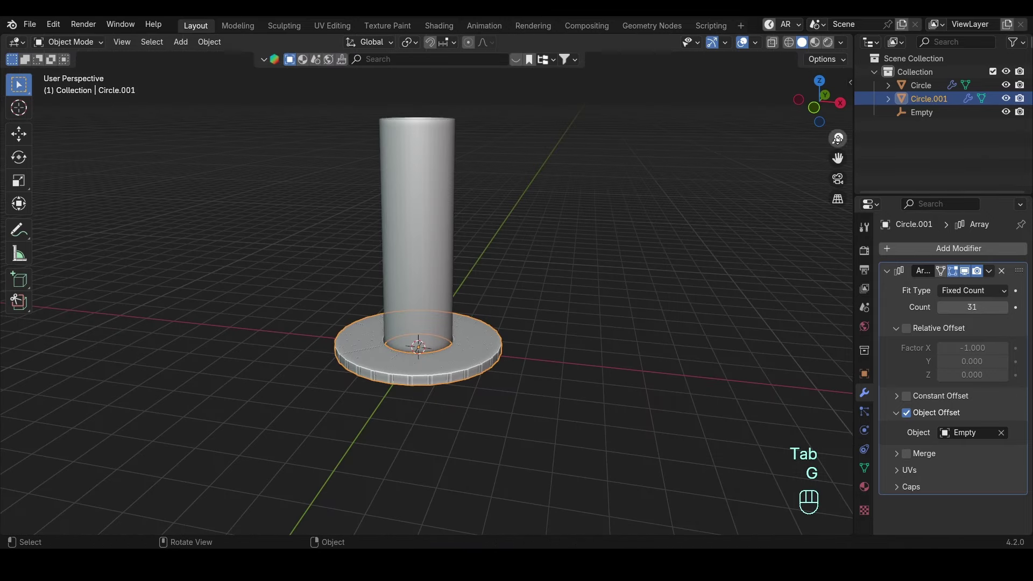
Raise the Empty along Z to about 0.263 m so the treads climb around the column as a spiral.
click(921, 113)
key(KP_1)
key(g)
key(z)
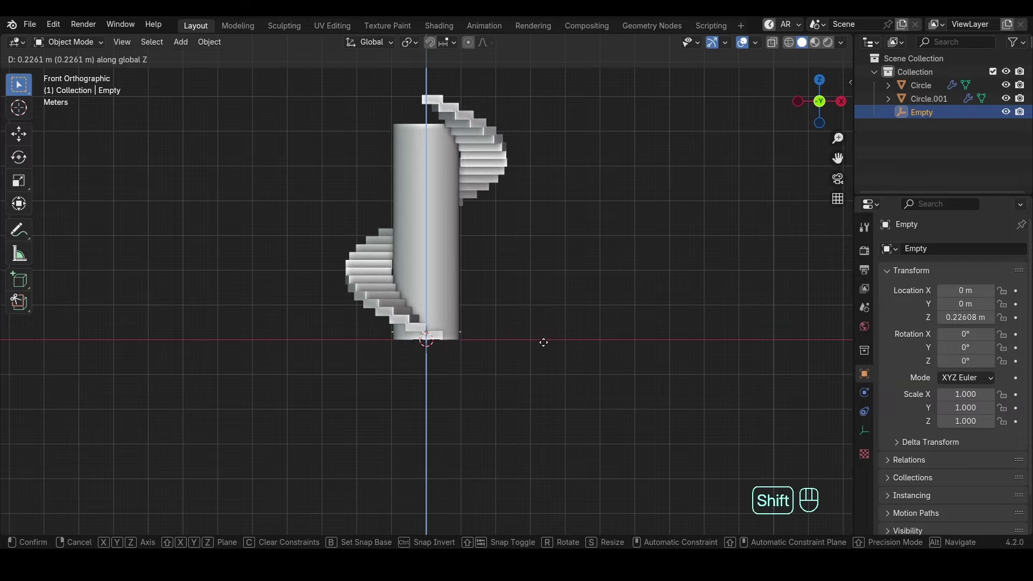
click(544, 328)
Rotate the stair object about 3° more around the global Z axis to reduce the overlap between neighbouring treads.
middle_drag(516, 298, 512, 328)
scroll(512, 323, up, 3)
shift+middle_drag(514, 302, 538, 239)
click(457, 321)
key(r)
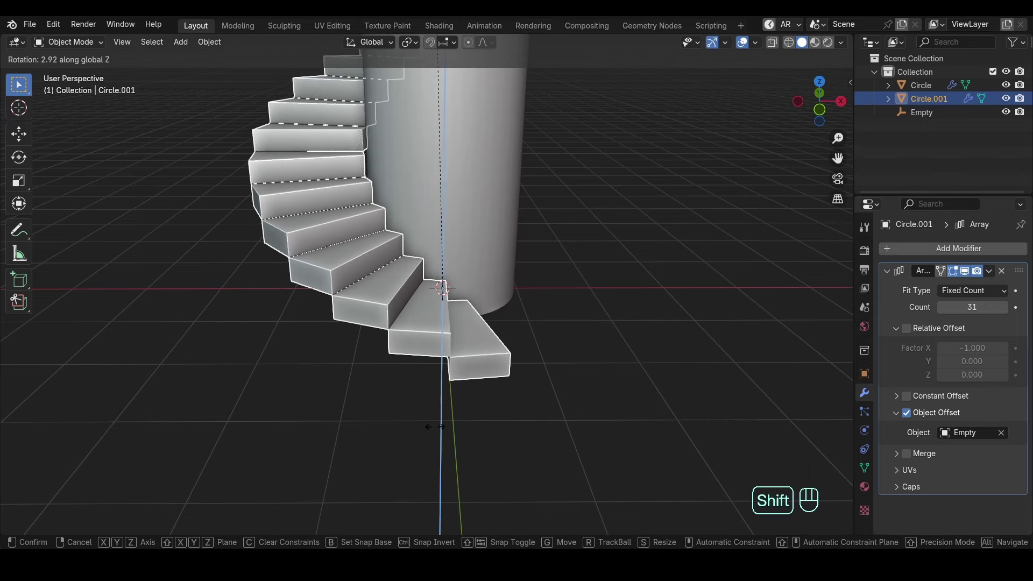
click(569, 327)
Lower the top face of the base tread slightly along Z to make all the steps thinner.
key(KP_1)
key(Tab)
key(3)
click(477, 307)
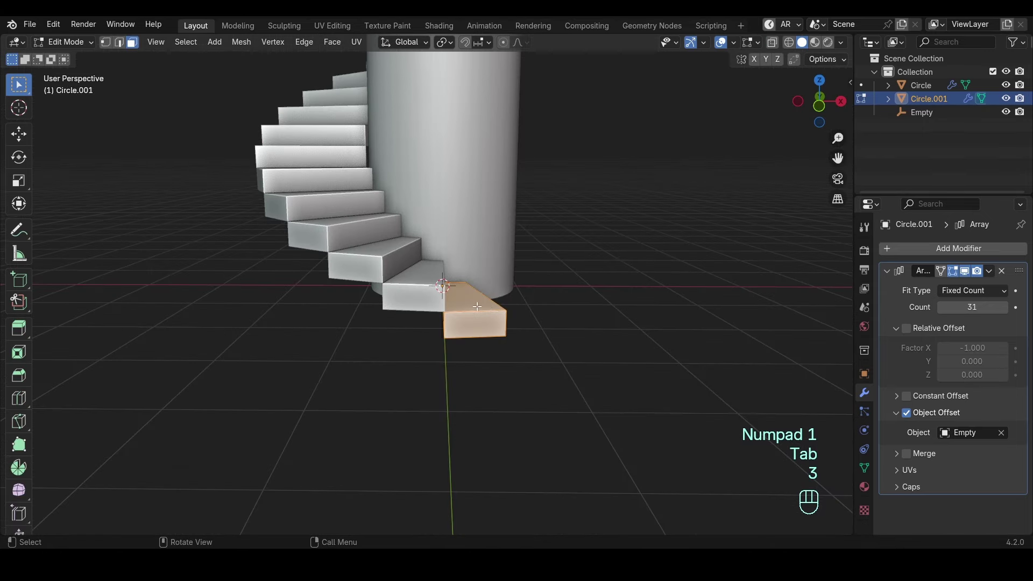
key(g)
middle_drag(539, 303, 550, 395)
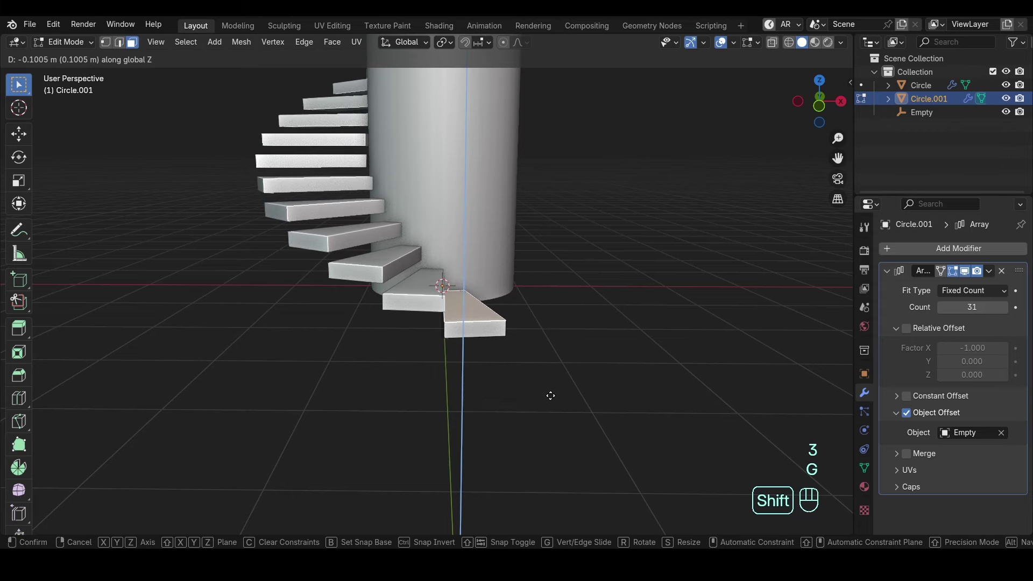
click(553, 371)
key(Tab)
Lower the Empty along Z to about 0.184 m to close the vertical gaps between the treads.
scroll(549, 215, down, 2)
click(922, 112)
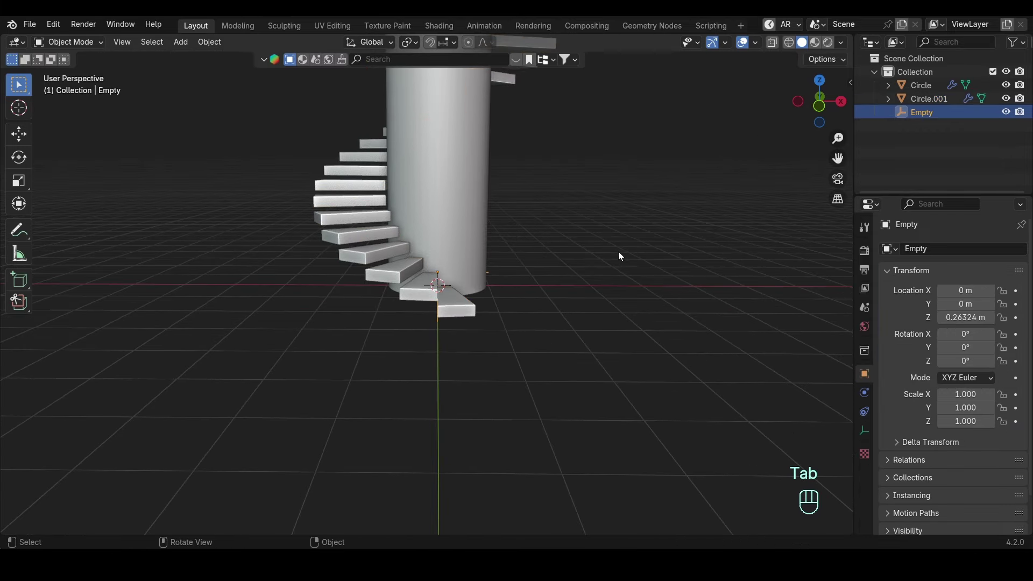
scroll(620, 256, up, 3)
key(g)
middle_drag(590, 259, 605, 344)
click(605, 343)
key(KP_1)
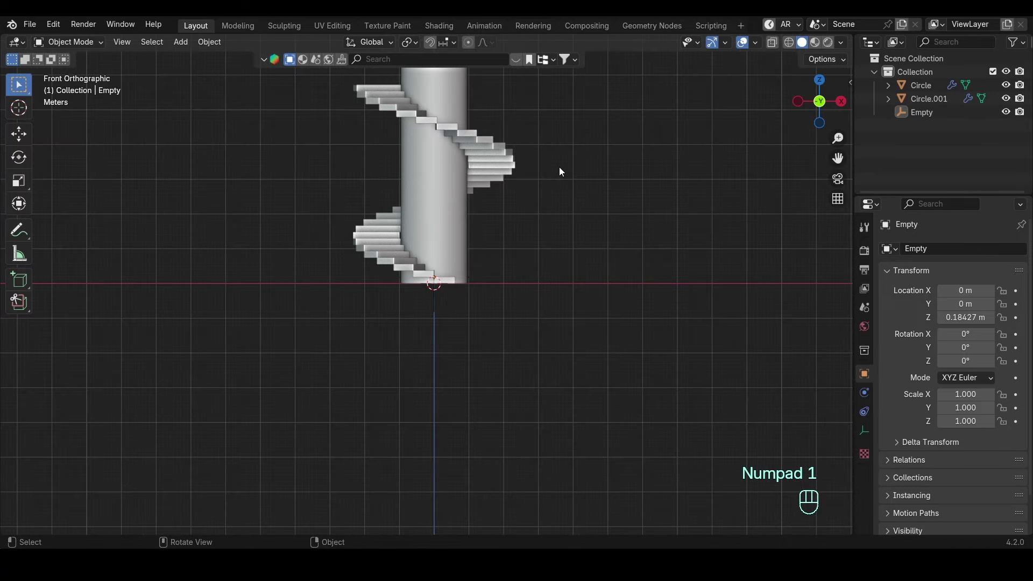
middle_drag(559, 167, 520, 231)
drag(518, 209, 520, 198)
shift+middle_drag(522, 197, 518, 227)
click(487, 215)
click(577, 276)
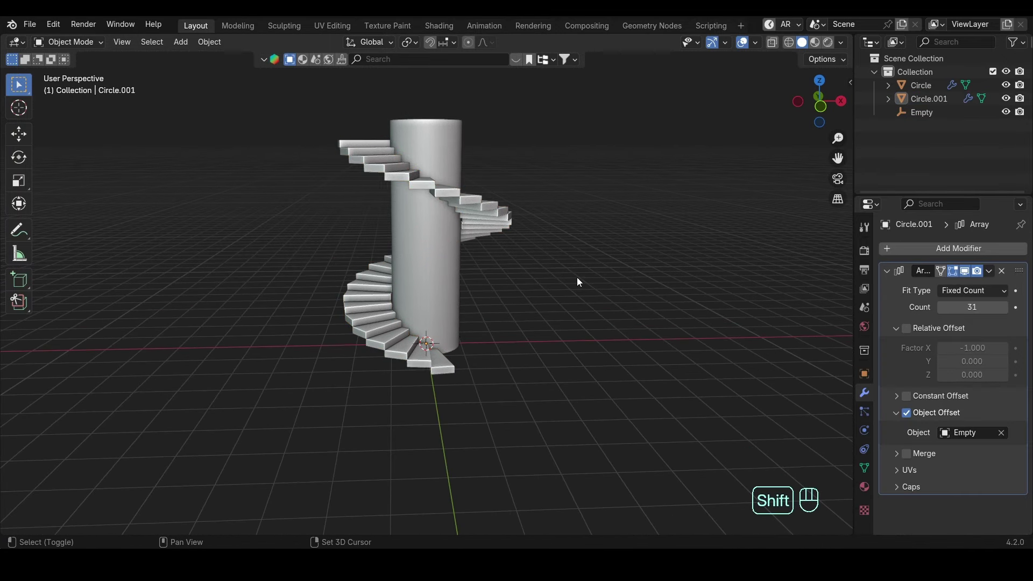
Add a plane at the column's base and scale its mesh up into a large ground floor around the staircase.
key(shift+a)
mouse_move(574, 268)
click(622, 267)
key(Tab)
scroll(557, 277, down, 1)
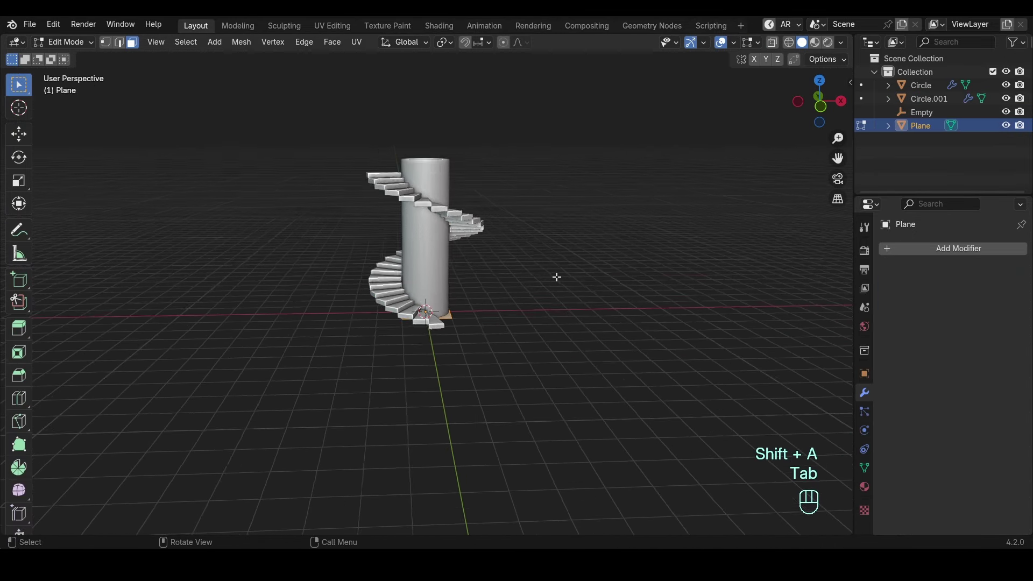
key(s)
click(551, 233)
key(Tab)
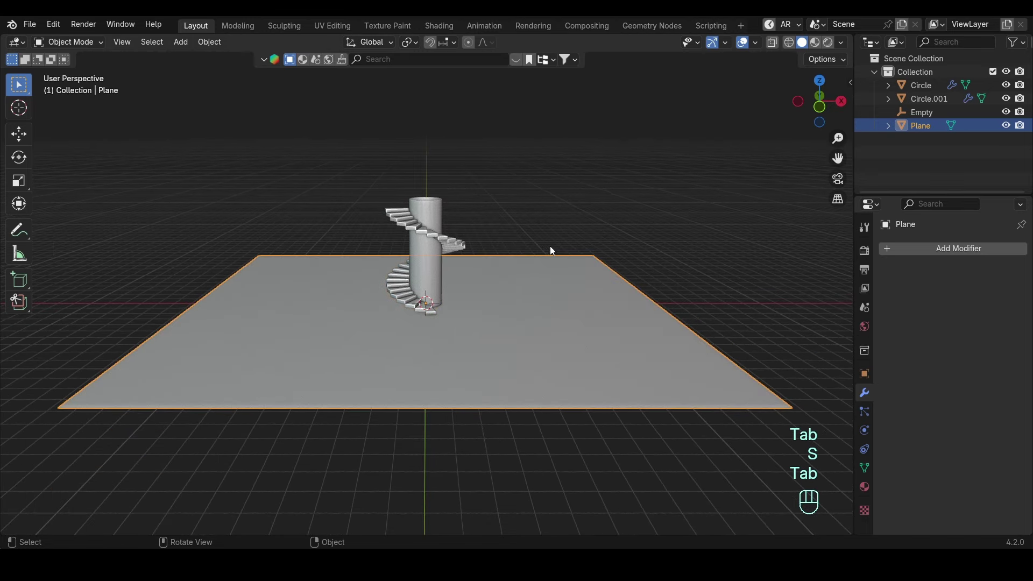
Duplicate the floor plane, raise the copy along Z to about two thirds of the column's height, and open its mesh for editing.
key(shift+d)
key(Tab)
key(KP_1)
key(Tab)
key(g)
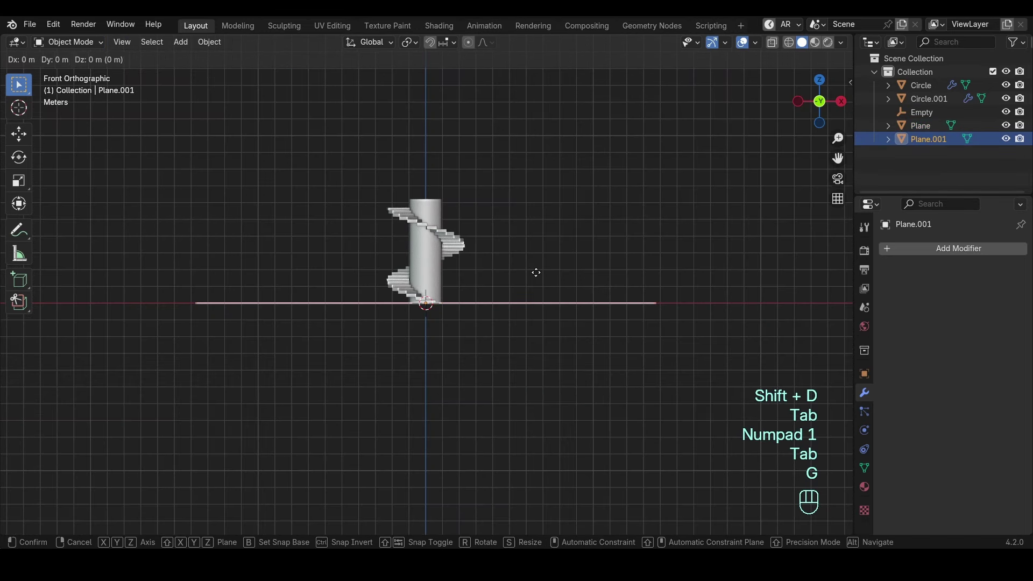
key(z)
click(523, 202)
key(Tab)
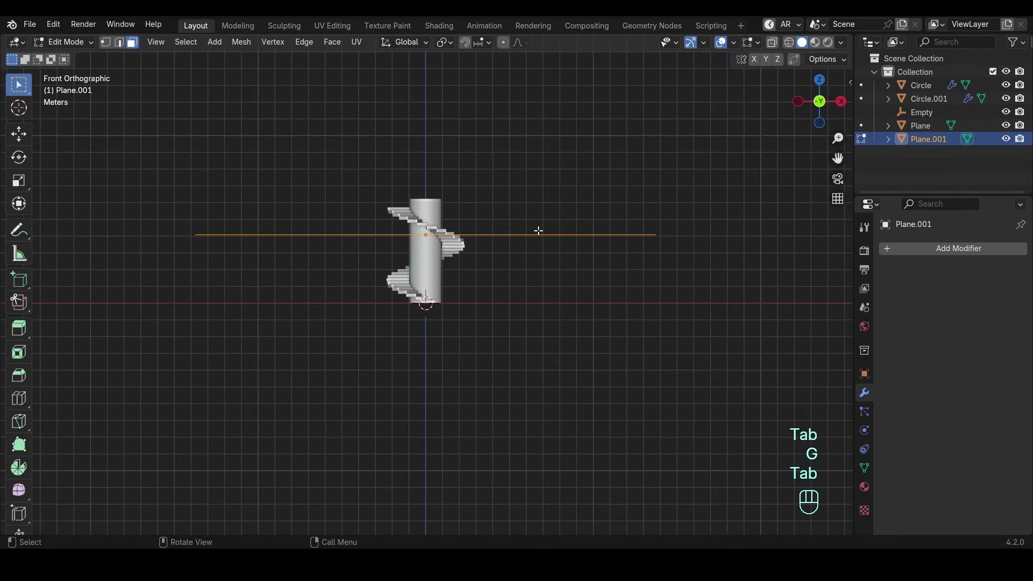
Extrude the raised plane upward into a thin upper floor slab and recalculate its normals outward.
key(e)
click(539, 221)
key(a)
key(shift+n)
key(Tab)
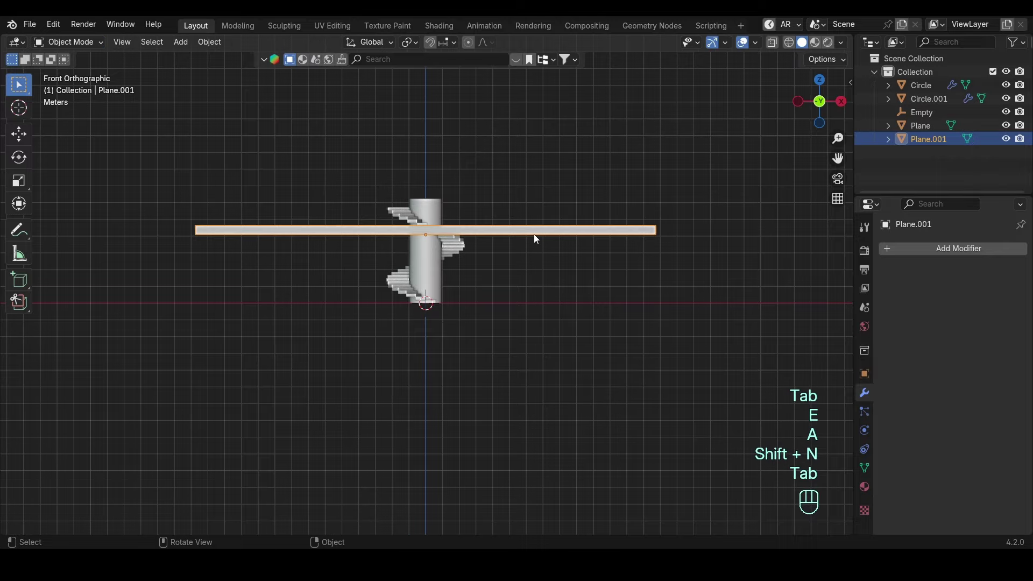
Duplicate the ground floor plane in place and delete only the copy's face, keeping its boundary edges.
middle_drag(534, 234, 473, 321)
click(525, 308)
key(shift+d)
click(531, 297)
key(Tab)
key(3)
key(x)
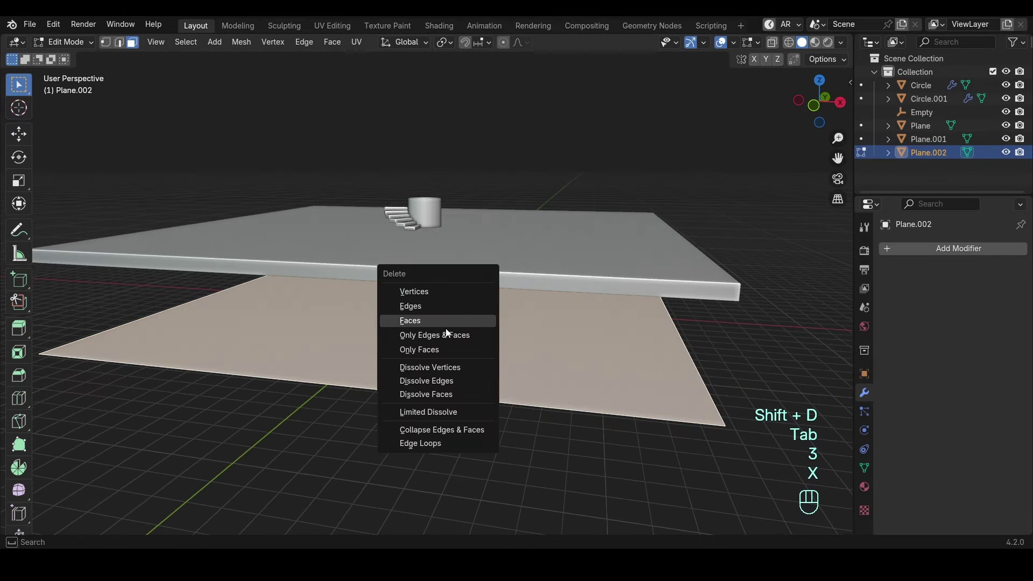
click(458, 349)
Extrude the boundary edges upward to the upper floor slab to form the room's four walls and recalculate their normals.
key(e)
key(1)
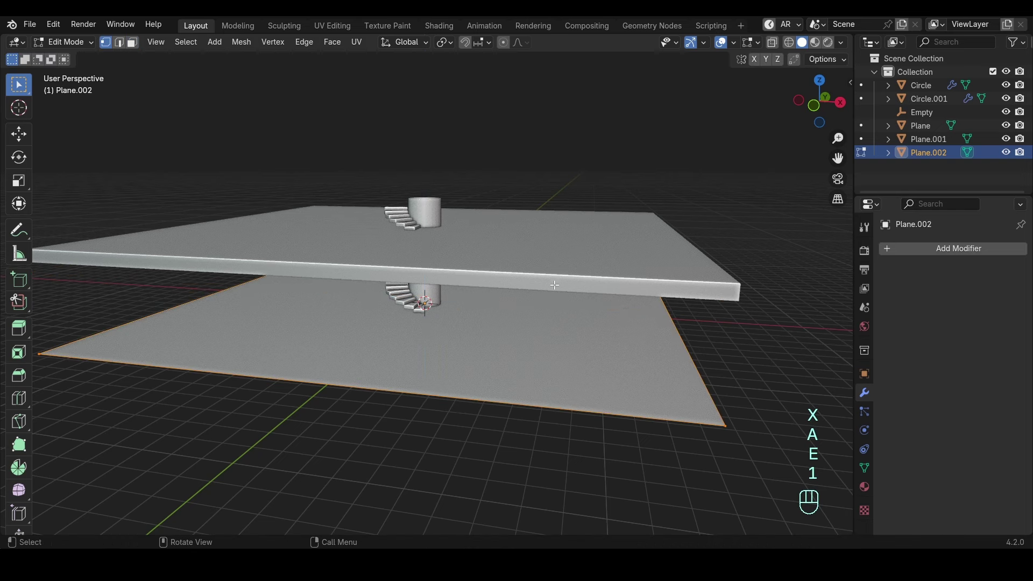
key(e)
click(544, 215)
middle_drag(545, 215, 553, 260)
key(a)
key(shift+n)
Thicken the walls by extruding their faces along normals with an offset of about -0.719 m, and recalculate the normals.
key(alt+e)
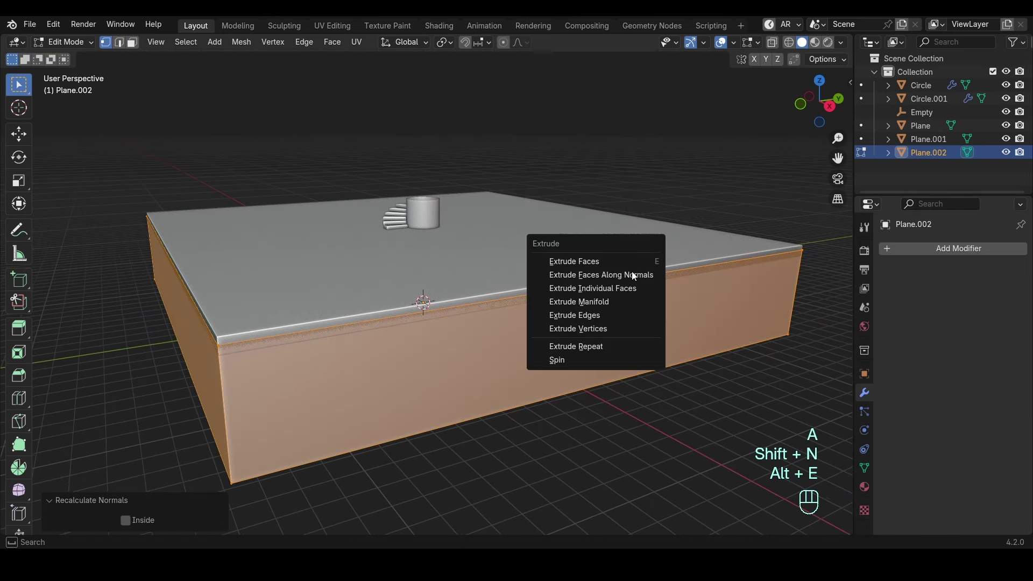
click(594, 337)
click(627, 278)
key(KP_7)
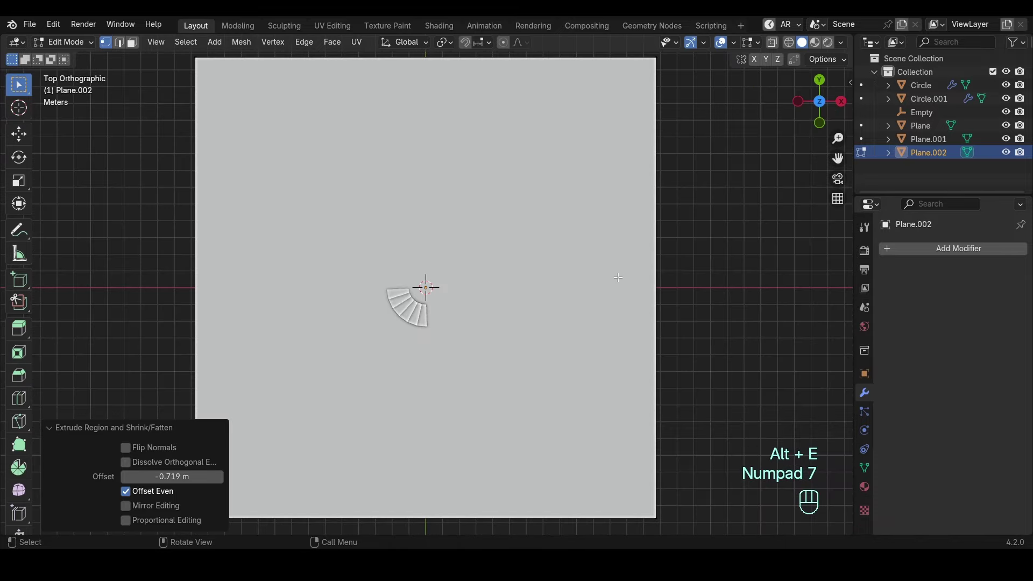
key(z)
click(603, 359)
key(a)
key(shift+n)
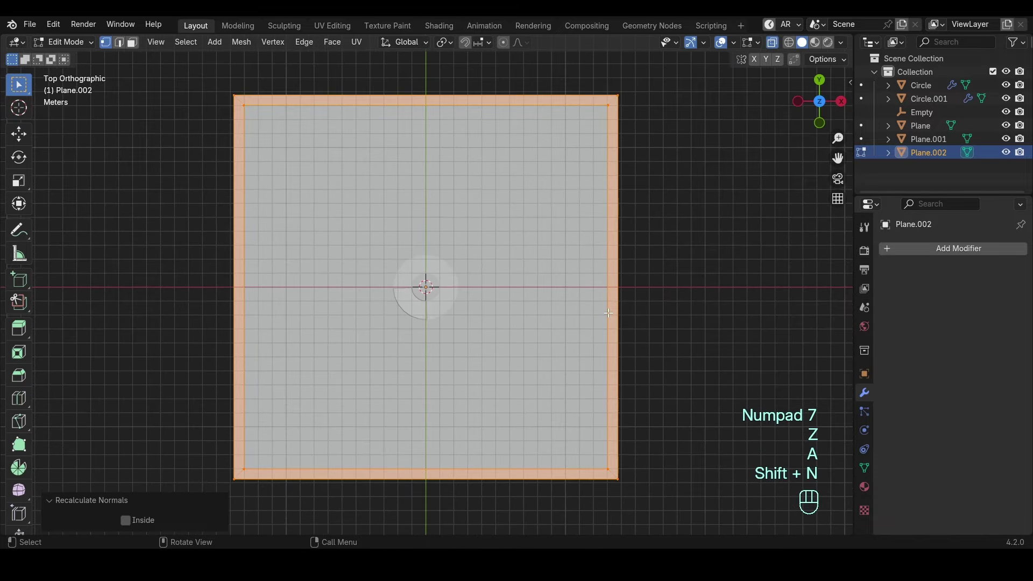
key(z)
click(610, 389)
key(Tab)
click(657, 358)
Add a camera aligned to a view of the staircase from inside the room and mark a render region over its frame.
middle_drag(658, 358, 596, 235)
scroll(538, 301, up, 6)
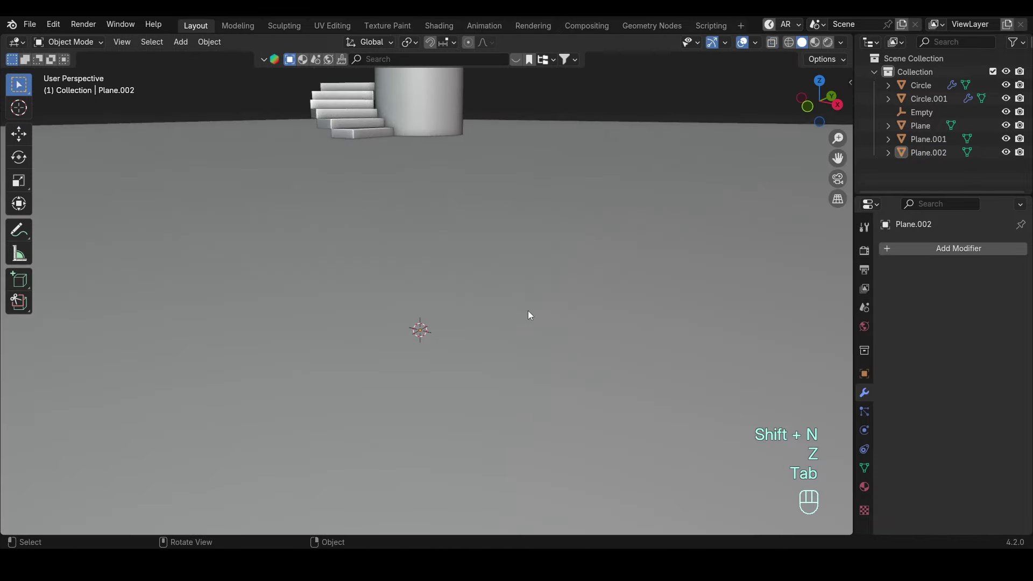
middle_drag(527, 311, 576, 275)
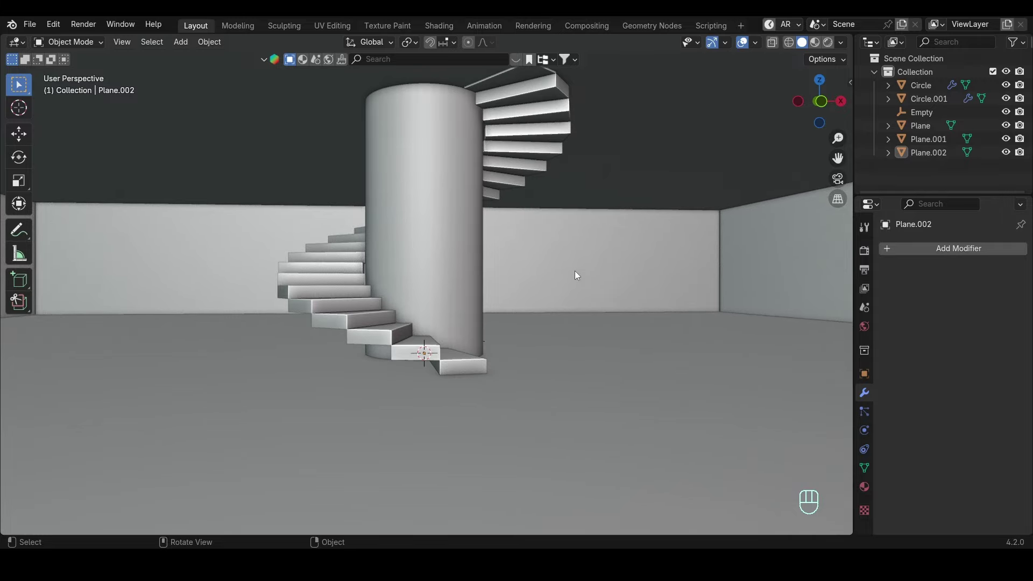
key(shift+a)
click(541, 466)
key(ctrl+alt+KP_0)
key(ctrl+b)
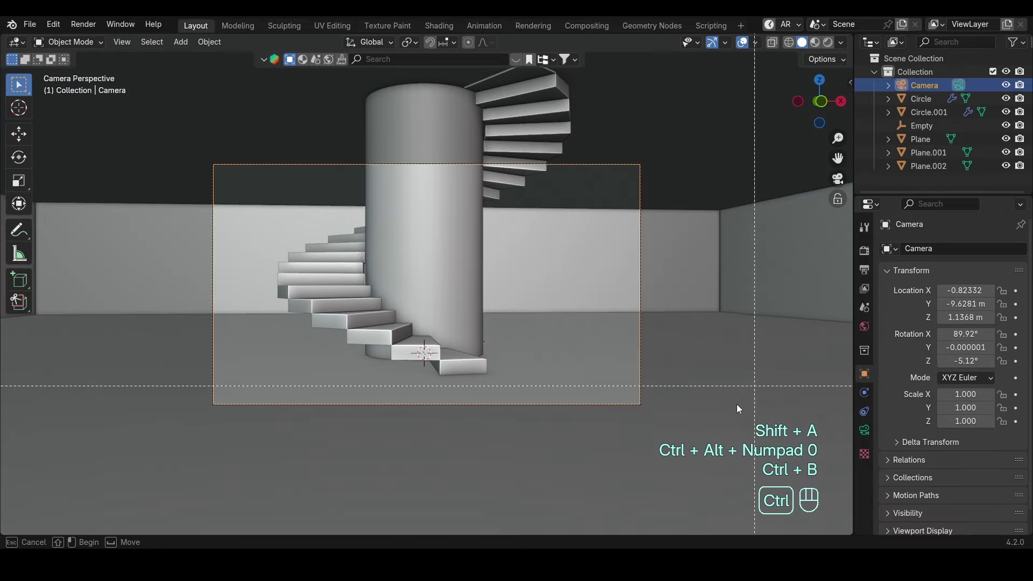
drag(143, 162, 142, 162)
Set the camera's focal length to 80 mm.
click(865, 429)
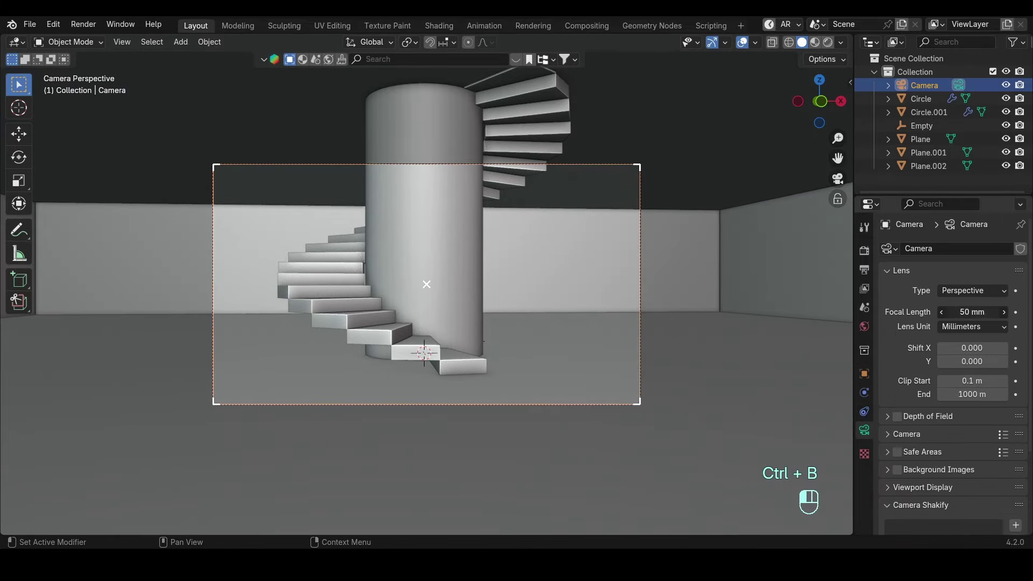
click(948, 316)
text(80)
key(Return)
Set the horizontal render resolution to 900 px for a portrait frame.
click(864, 269)
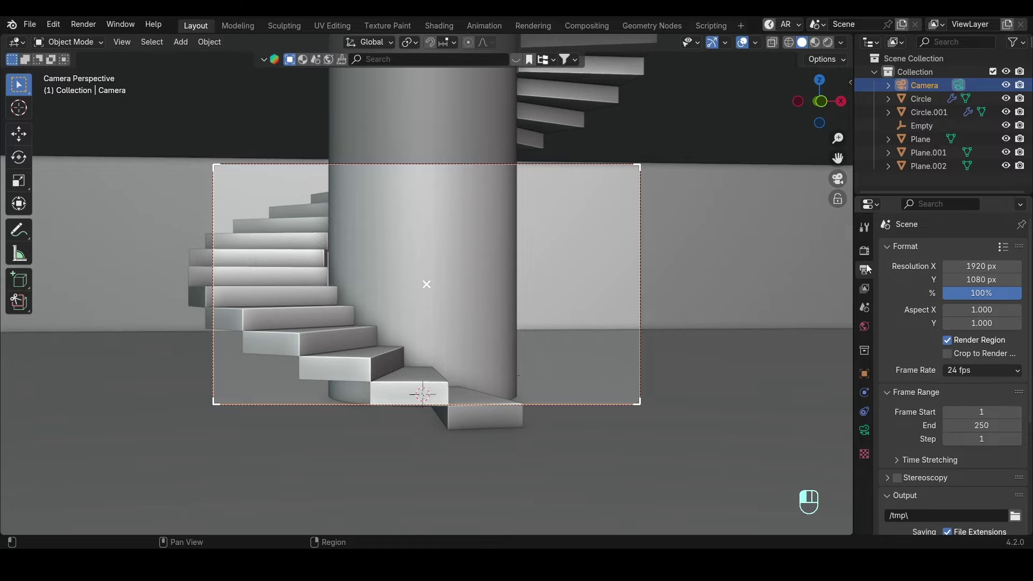
text(900)
key(Return)
Move the camera back along its local Z axis by about 2.81 m to show more of the staircase.
key(g)
key(z)
key(z)
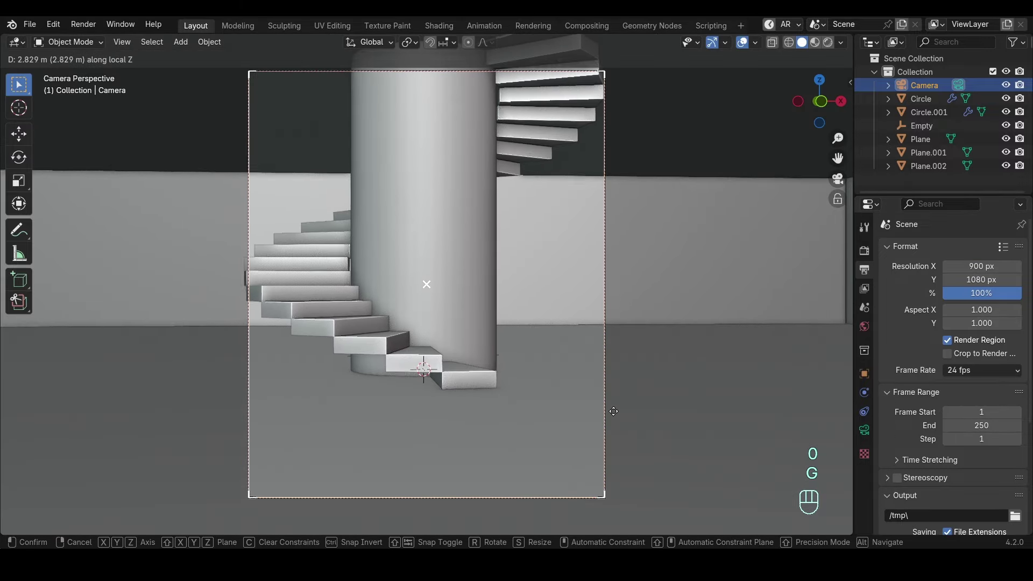
click(616, 293)
Aim the camera higher with a trackball rotation of about 4.53° and -2.29°, and turn it about 0.96° around global Z.
key(r)
key(r)
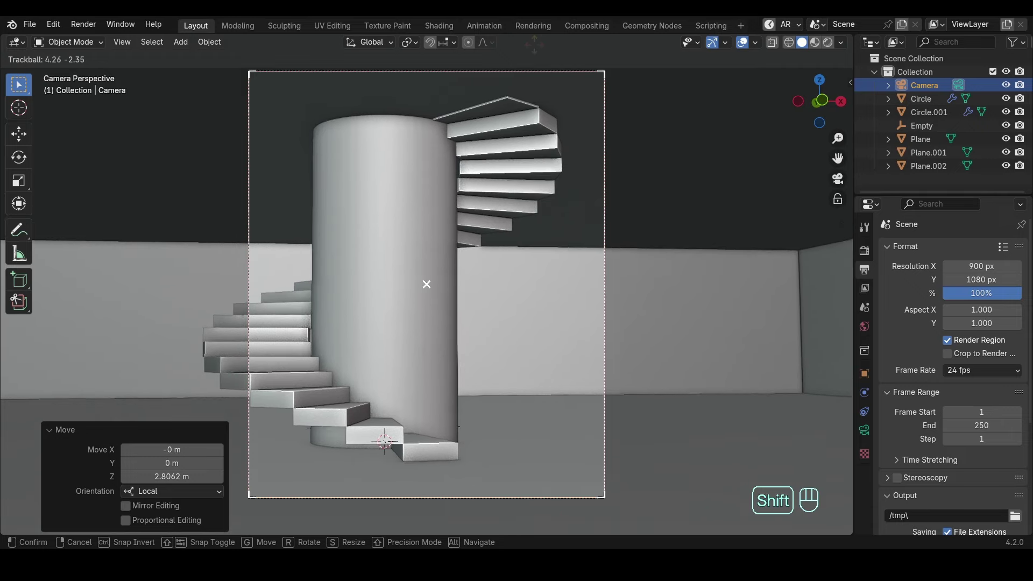
click(427, 284)
key(r)
key(z)
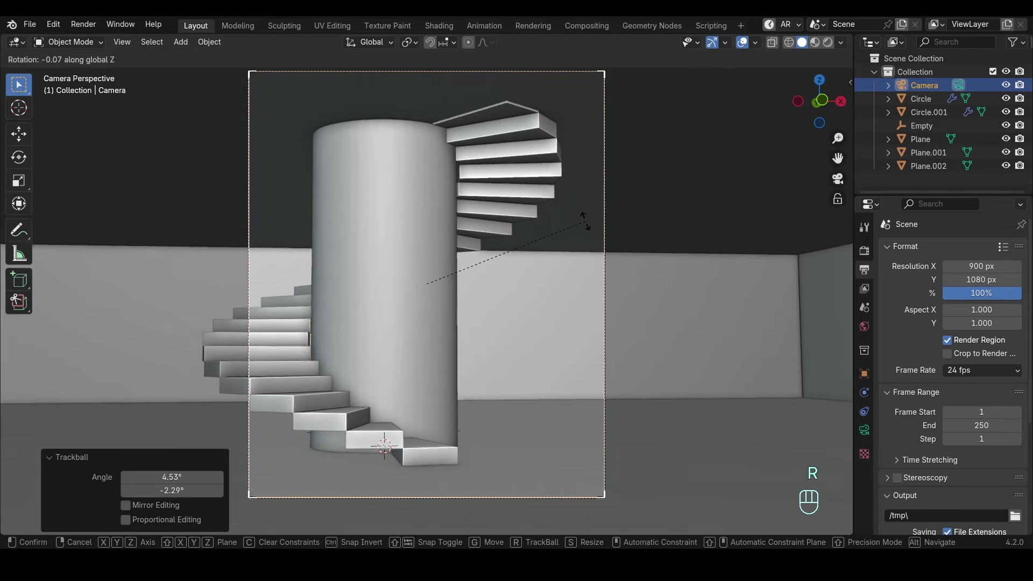
key(z)
right_click(586, 216)
key(r)
key(z)
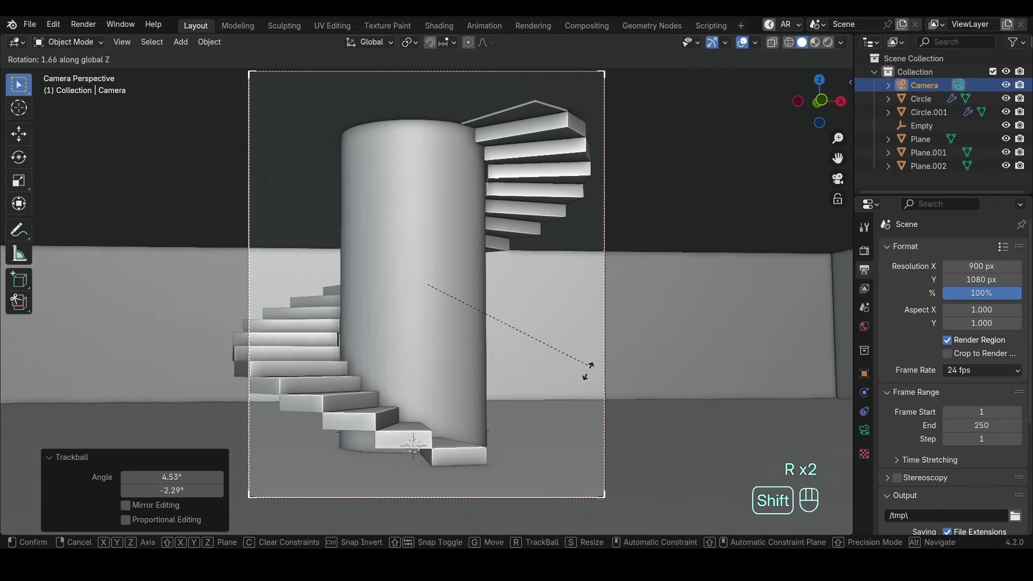
click(582, 308)
Set the camera's focal length to 65 mm to widen the framing of the staircase.
click(865, 430)
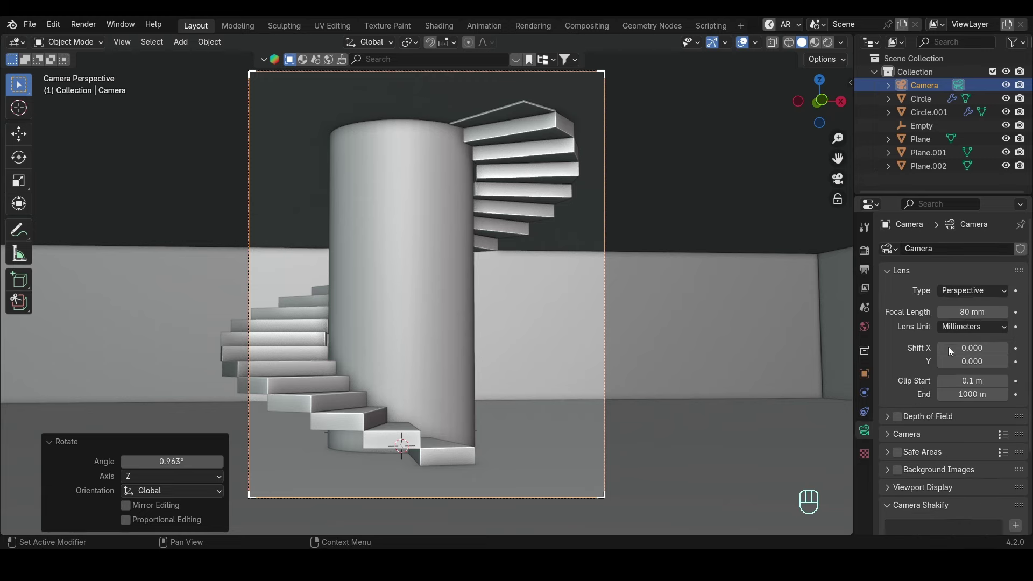
shift+drag(972, 312, 971, 313)
click(971, 313)
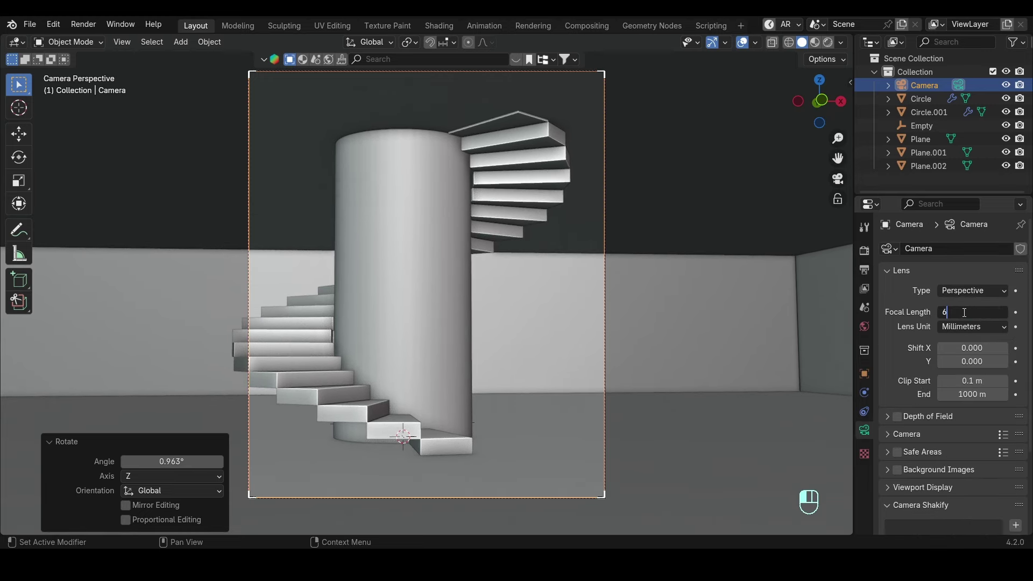
key(Return)
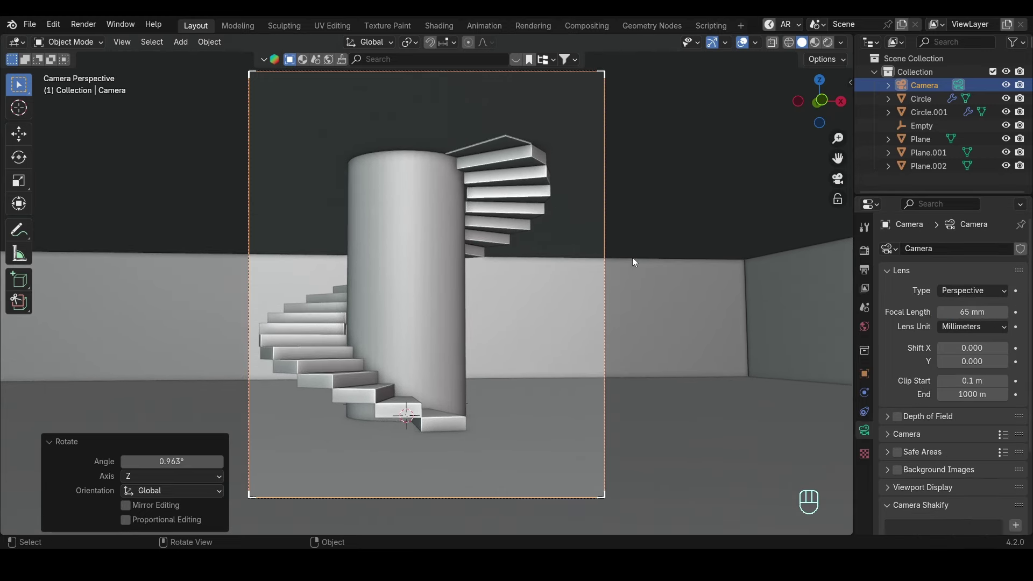
Lower the upper floor slab by about 0.15 m along Z.
click(566, 166)
key(Tab)
key(slash)
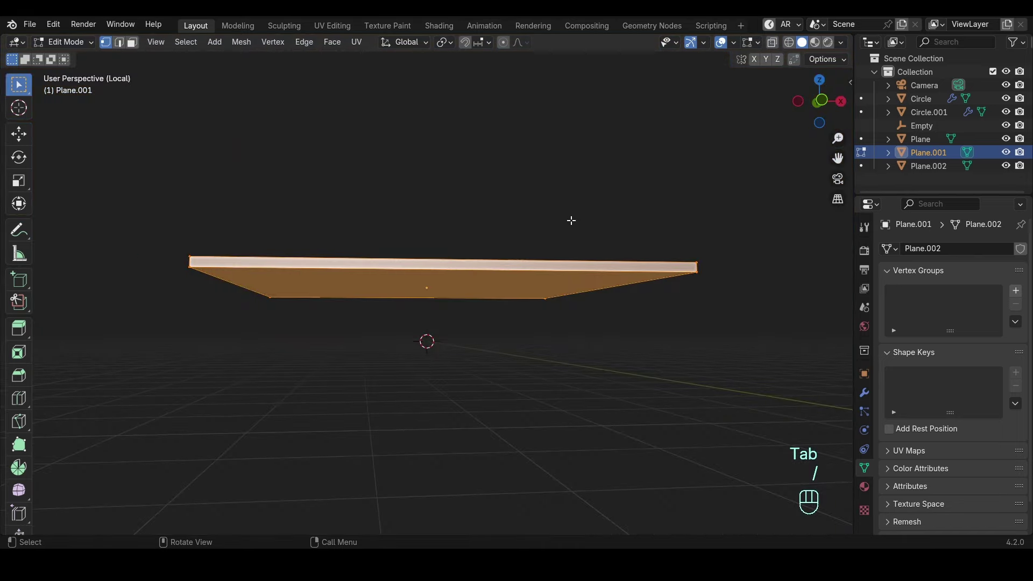
key(slash)
key(Tab)
key(g)
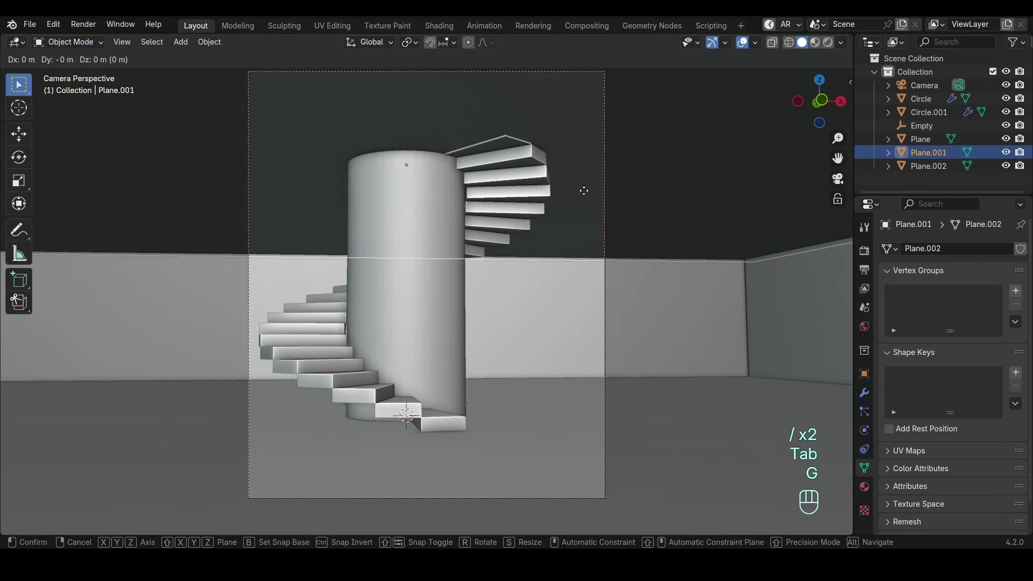
key(z)
shift+click(584, 277)
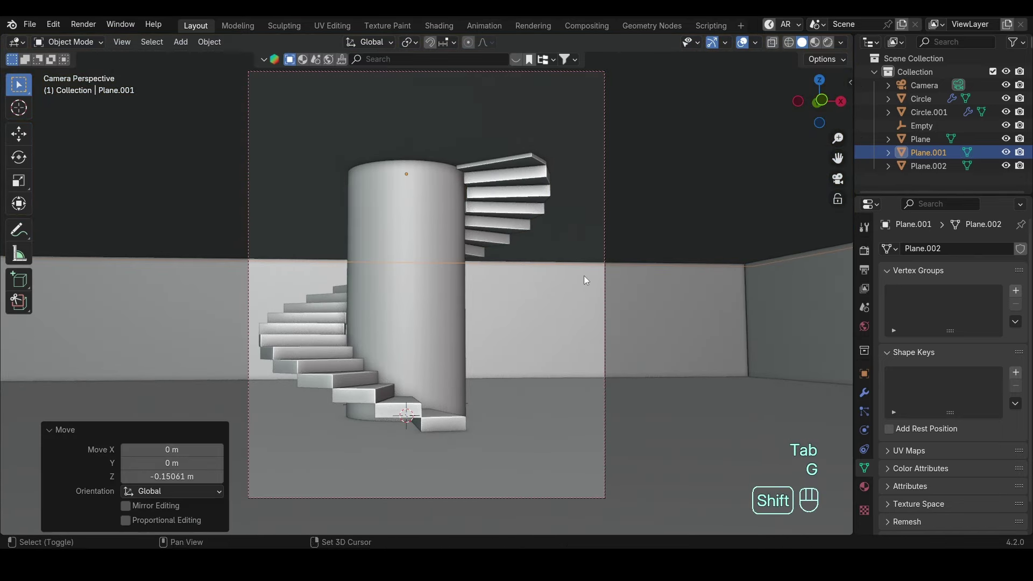
Add a 24-vertex mesh circle with a 1 m radius and raise it along Z to just below the upper floor slab.
click(460, 241)
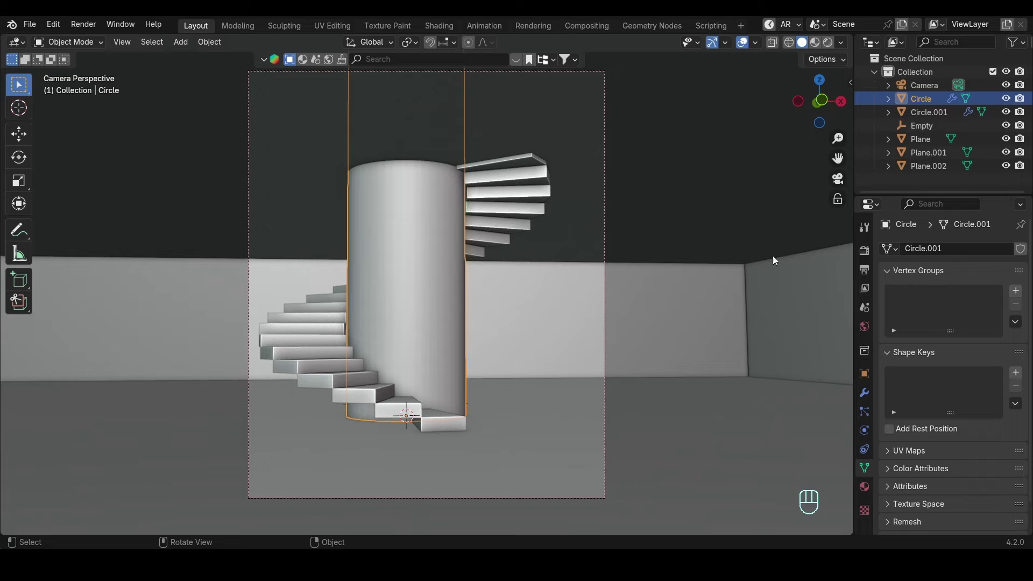
key(q)
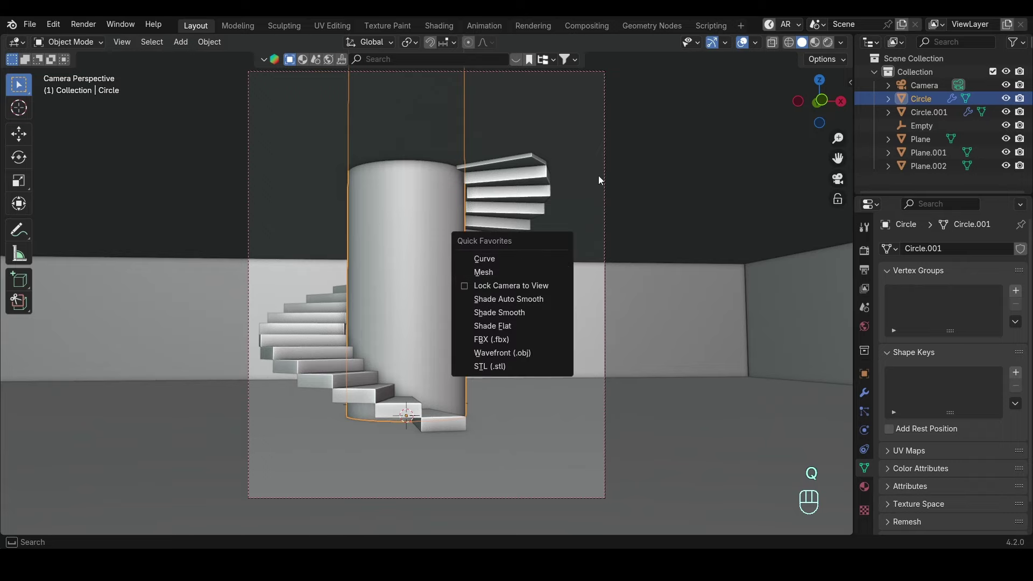
key(shift+a)
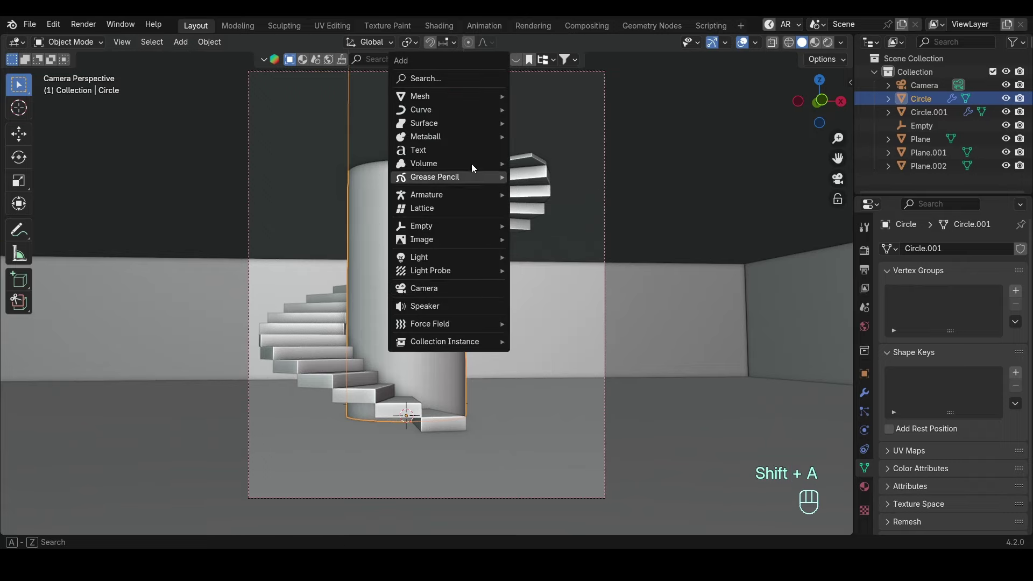
mouse_move(451, 95)
click(547, 123)
key(g)
key(z)
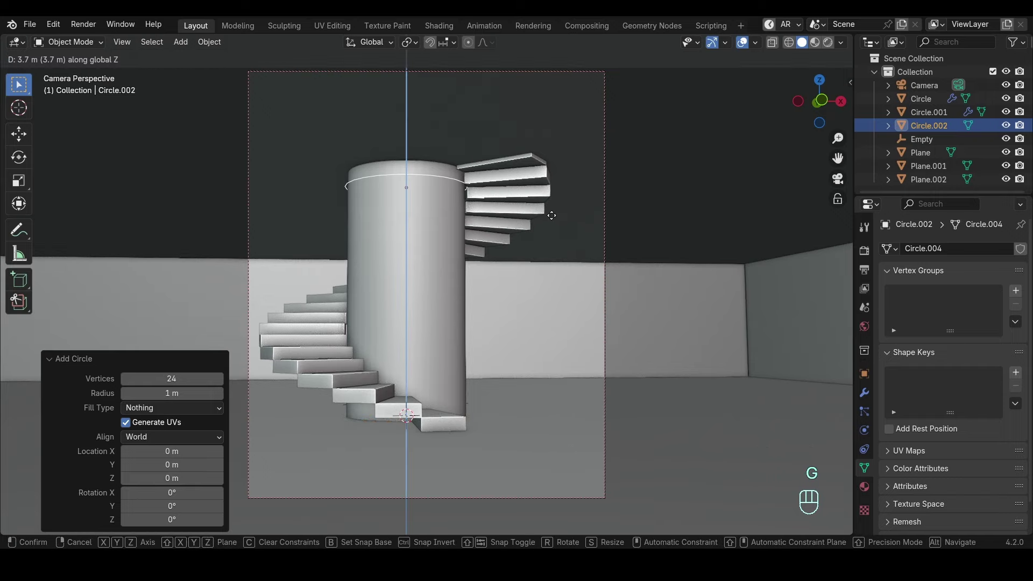
click(547, 202)
key(g)
Scale the circle's mesh out to the outer ends of the treads and fill it with a face.
key(Tab)
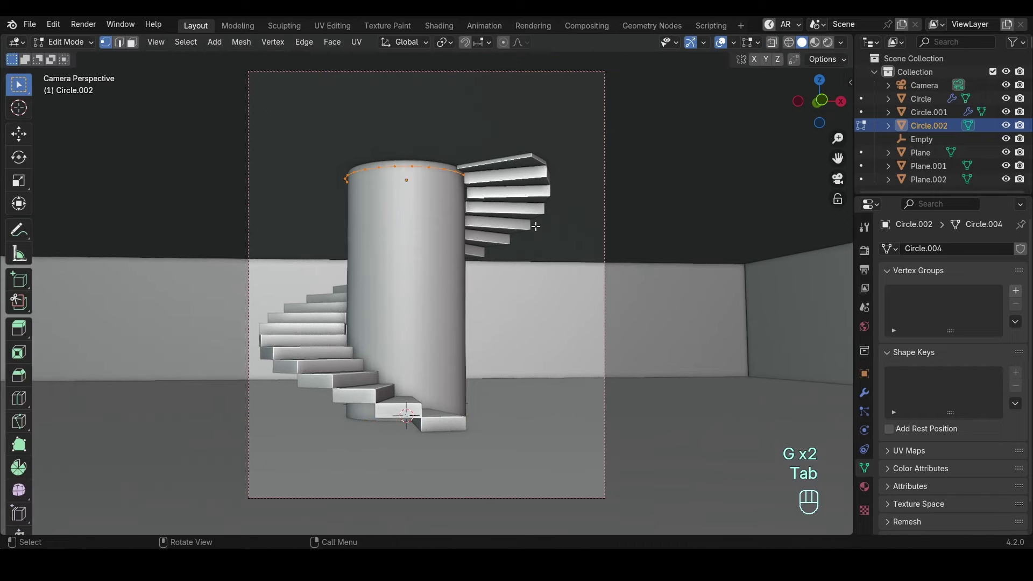
key(s)
click(724, 228)
key(f)
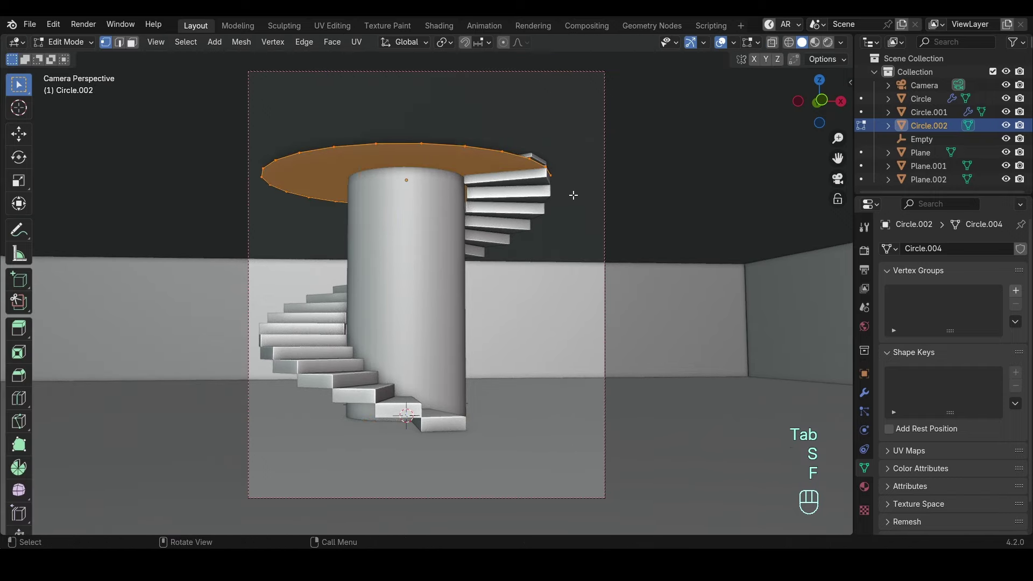
Extrude the disc upward about 0.8 m through the upper floor slab, recalculate its normals and apply Shade Auto Smooth.
key(KP_1)
key(e)
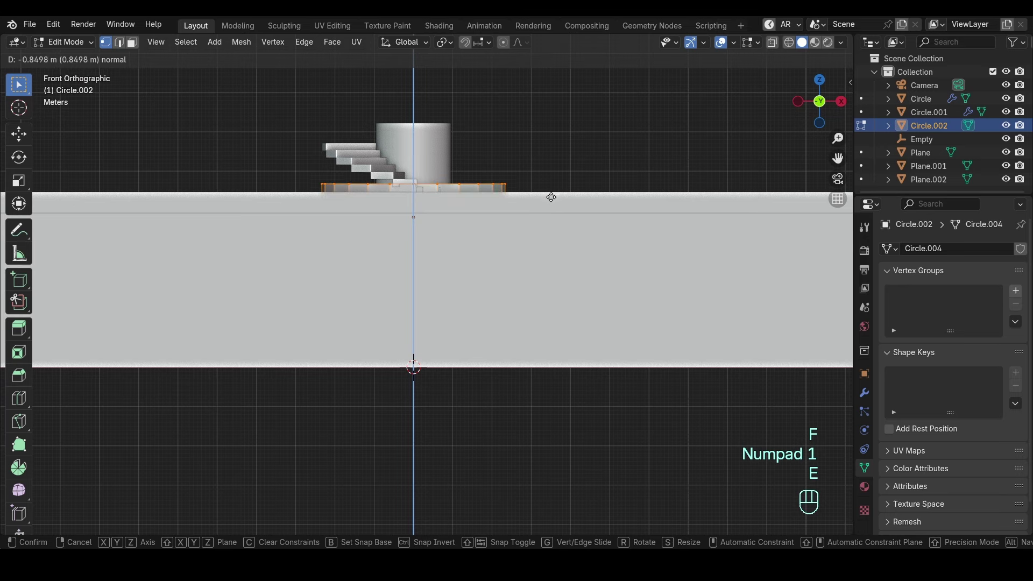
click(551, 197)
key(a)
key(shift+n)
key(Tab)
right_click(515, 170)
click(515, 163)
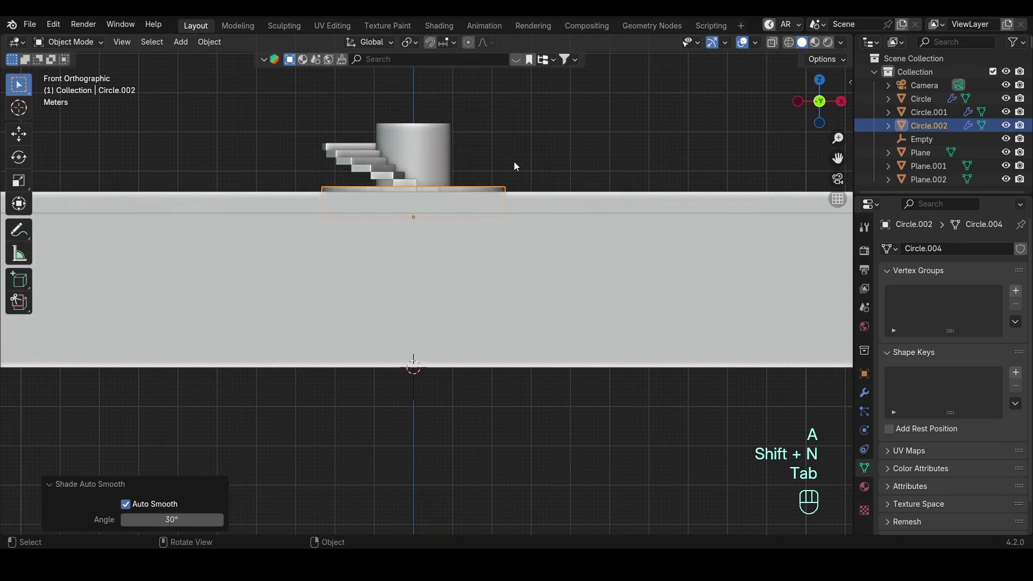
Subtract the cylinder from the upper floor slab with a Boolean difference to cut a round stairwell opening.
key(KP_0)
shift+click(583, 171)
key(ctrl+KP_Subtract)
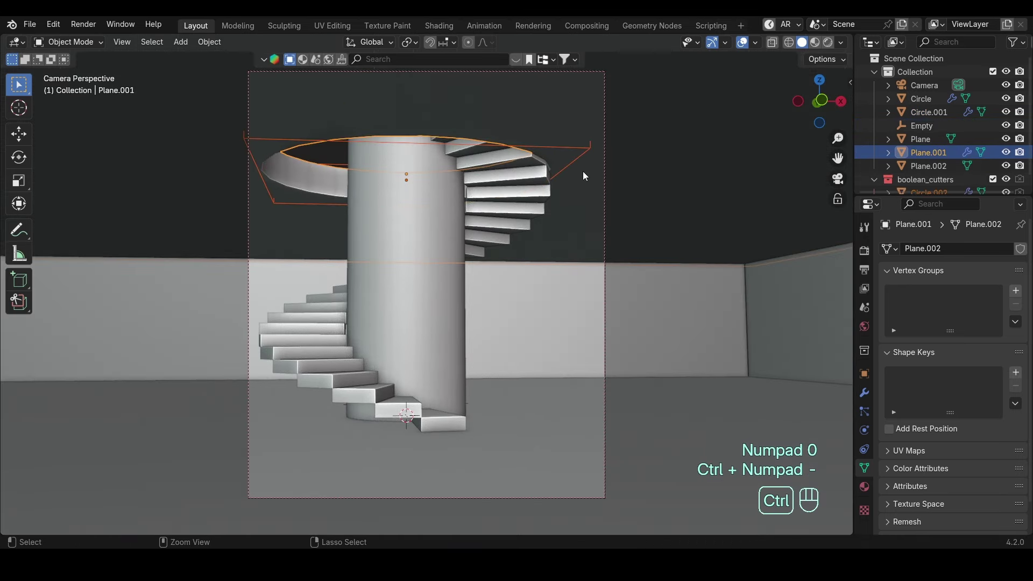
click(567, 136)
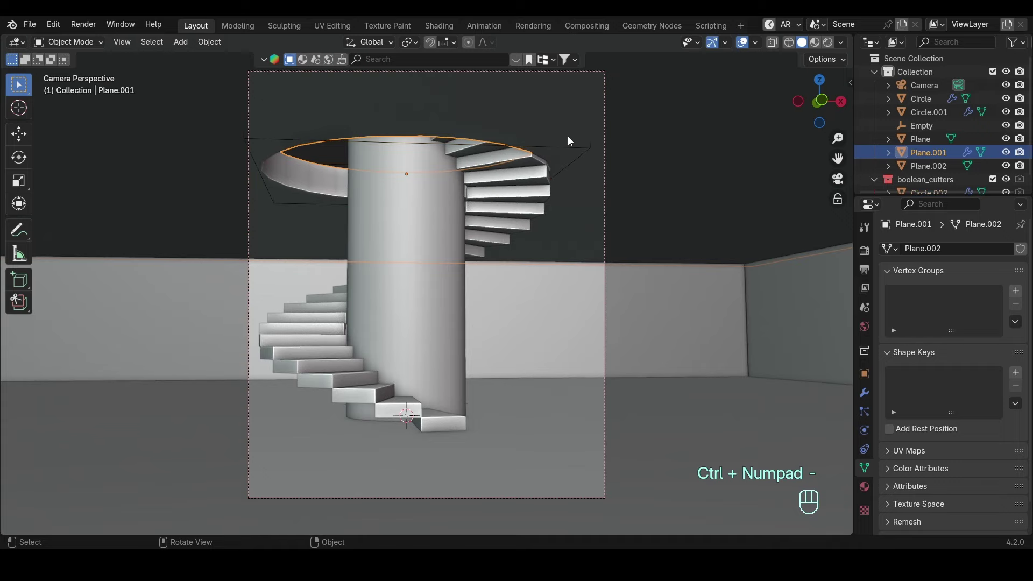
Raise the top vertices of the walls along Z above the upper floor slab and return to the camera view.
click(306, 270)
key(Tab)
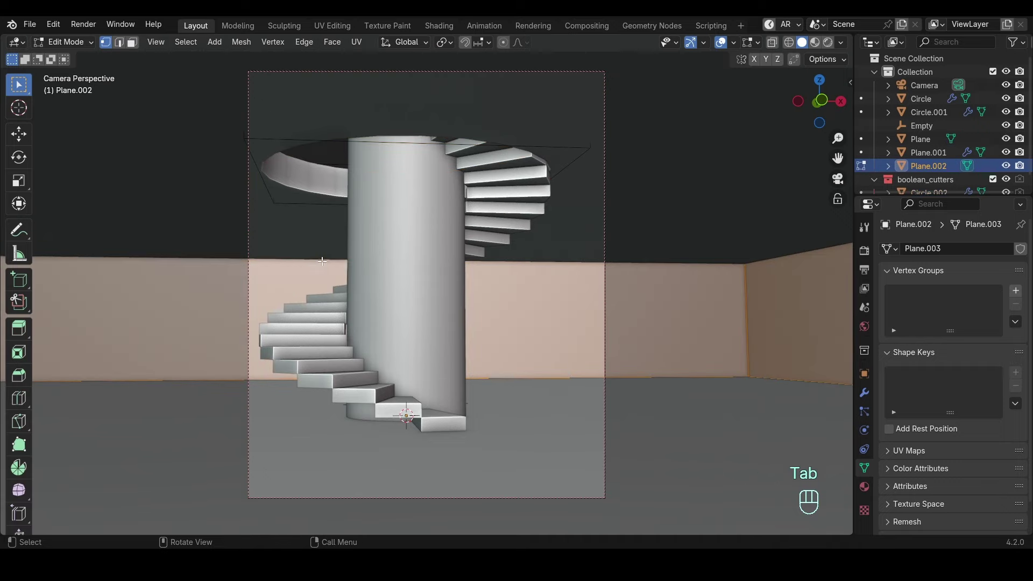
key(z)
key(KP_1)
scroll(411, 362, down, 4)
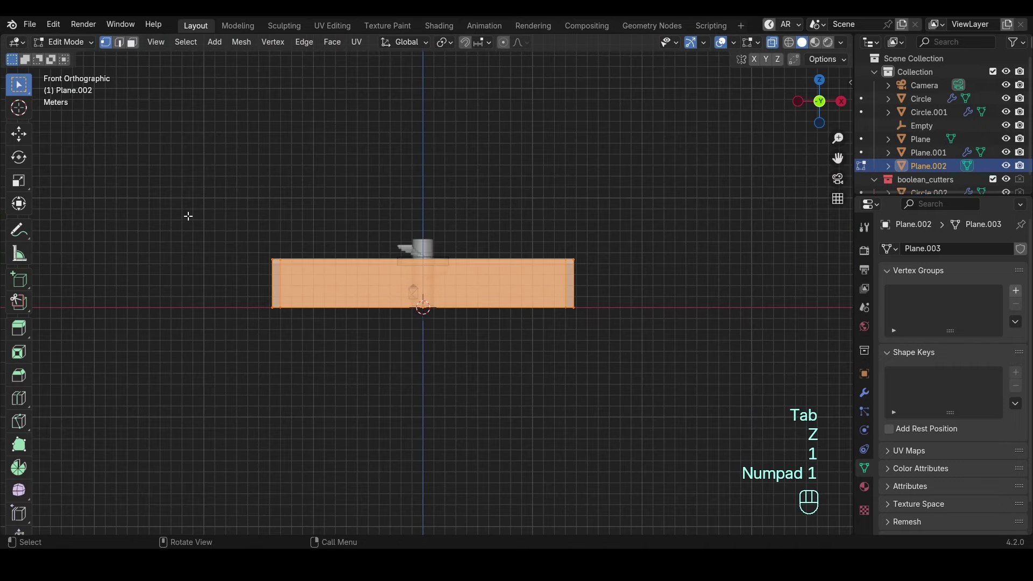
drag(187, 215, 637, 274)
key(g)
click(629, 260)
key(z)
key(Tab)
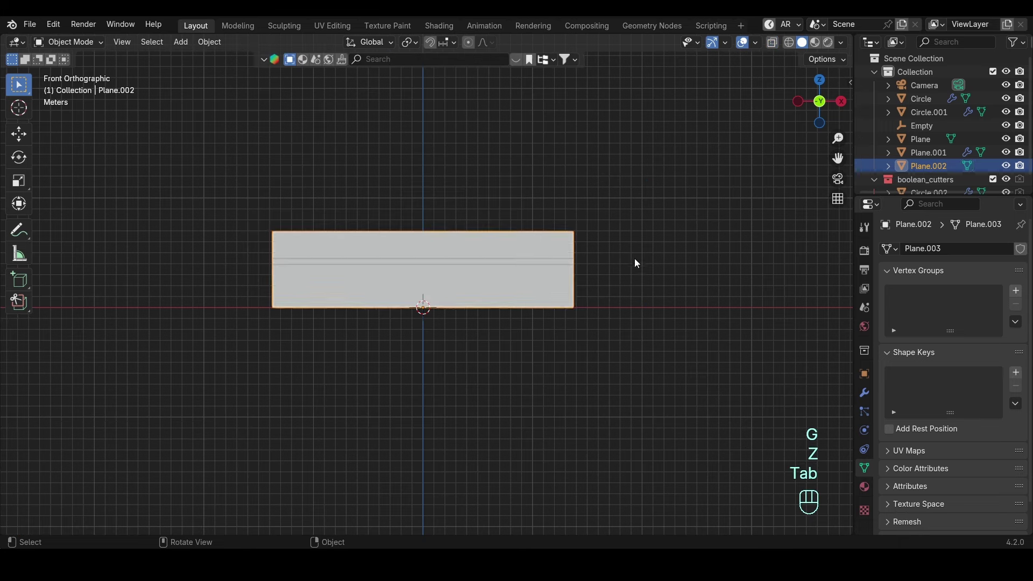
key(KP_0)
click(549, 284)
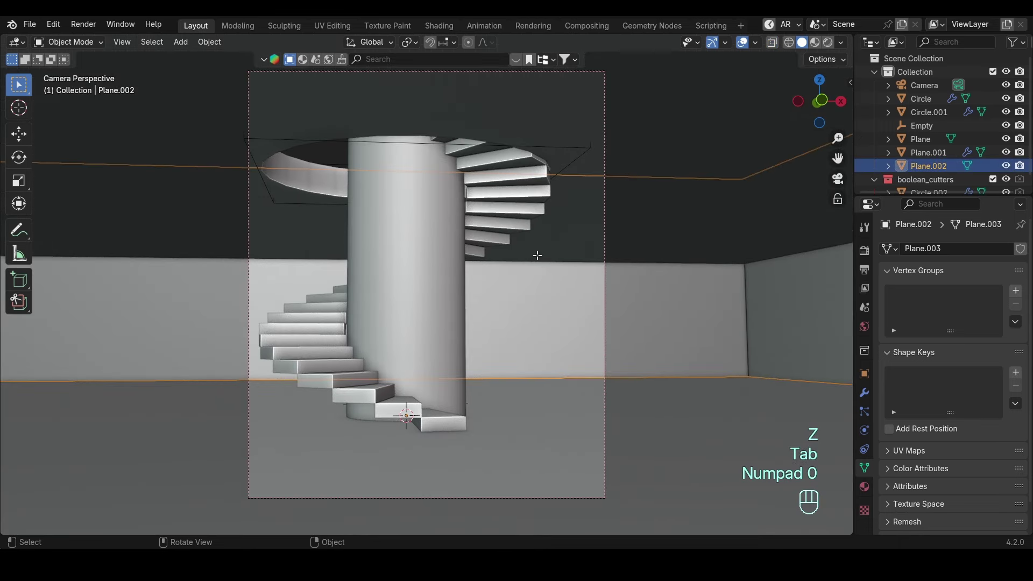
Raise the top vertices of the walls about 1.8 m further along Z.
key(Tab)
key(g)
click(530, 191)
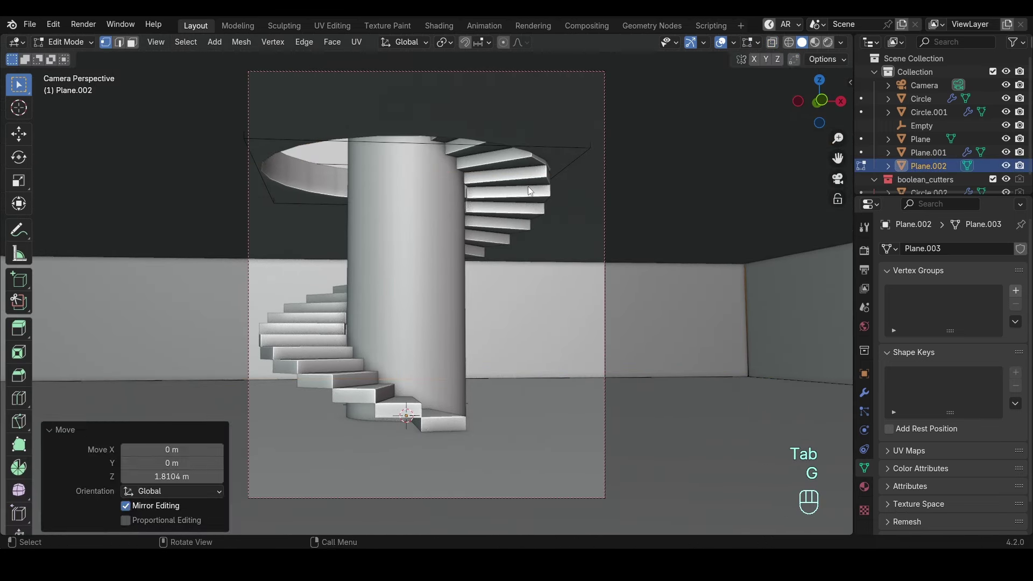
key(Tab)
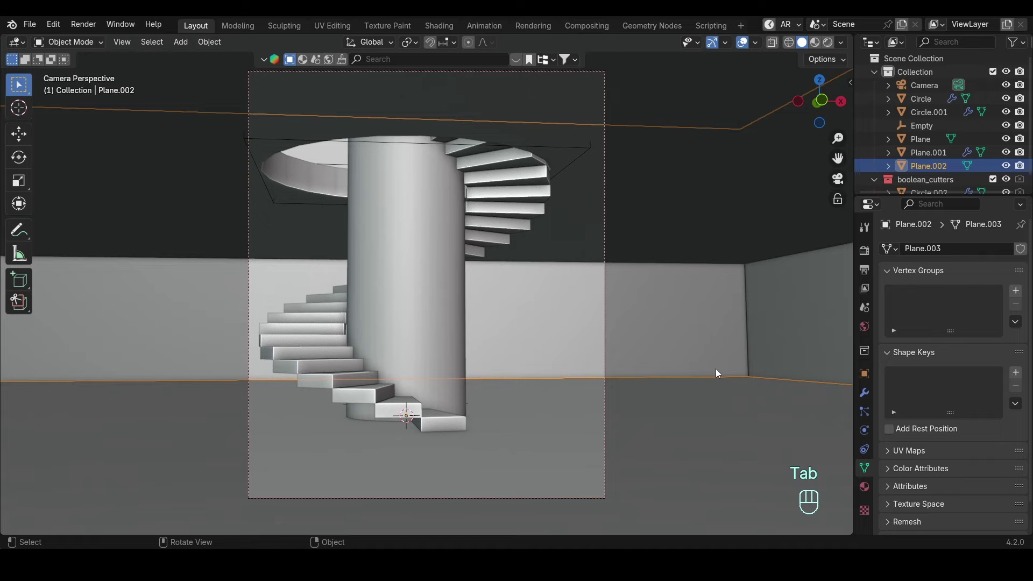
key(Tab)
key(Tab)
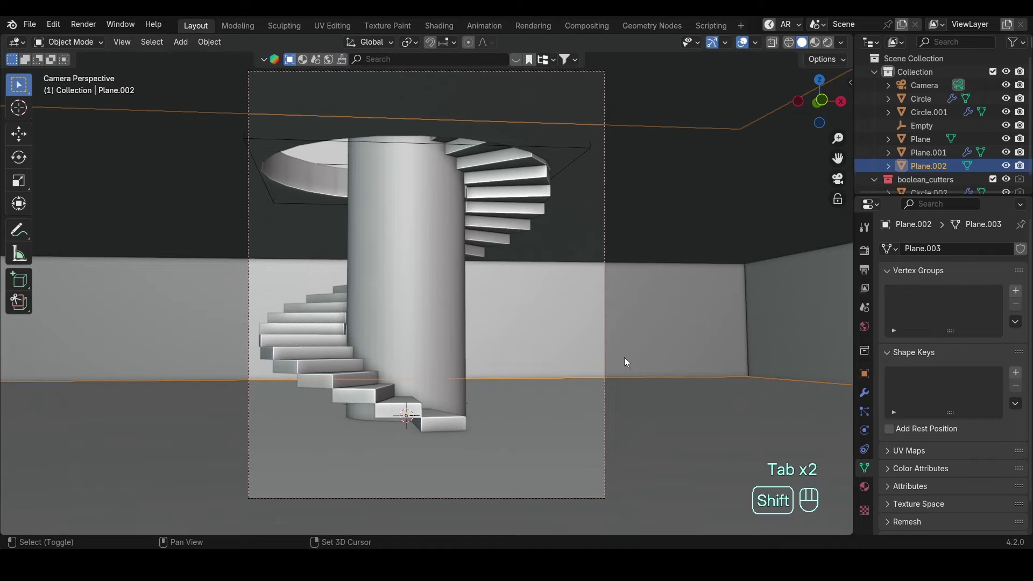
Add a 24-vertex circle at the foot of the back wall and rotate it 90° about X to stand upright.
key(shift+a)
mouse_move(629, 273)
click(689, 300)
key(r)
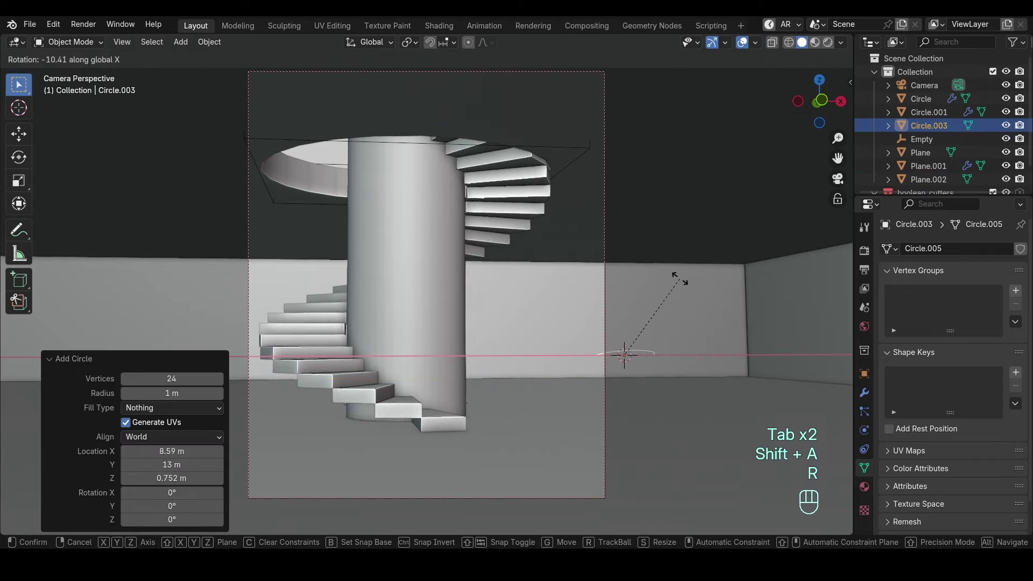
click(680, 280)
key(KP_Decimal)
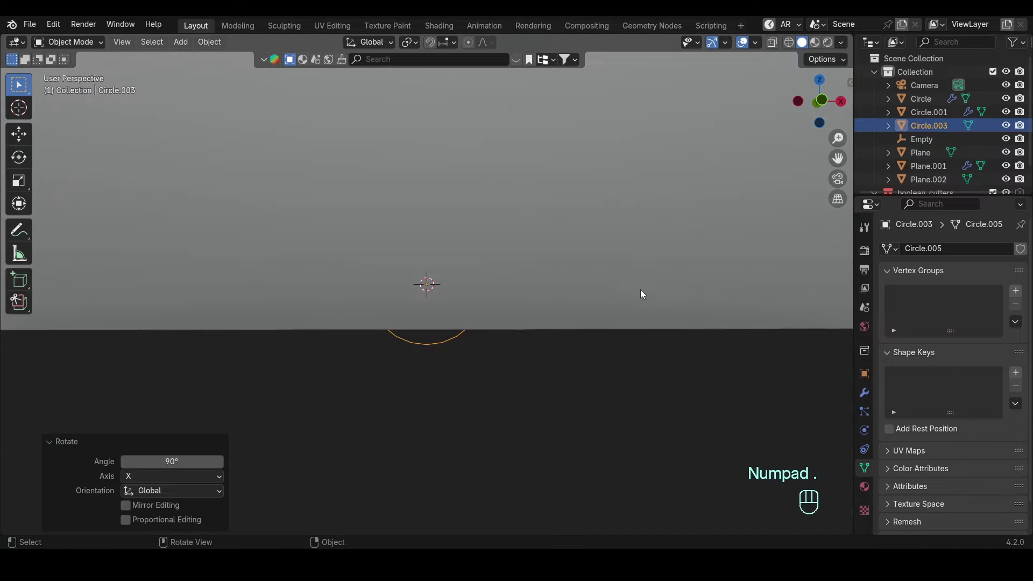
key(KP_2)
key(KP_1)
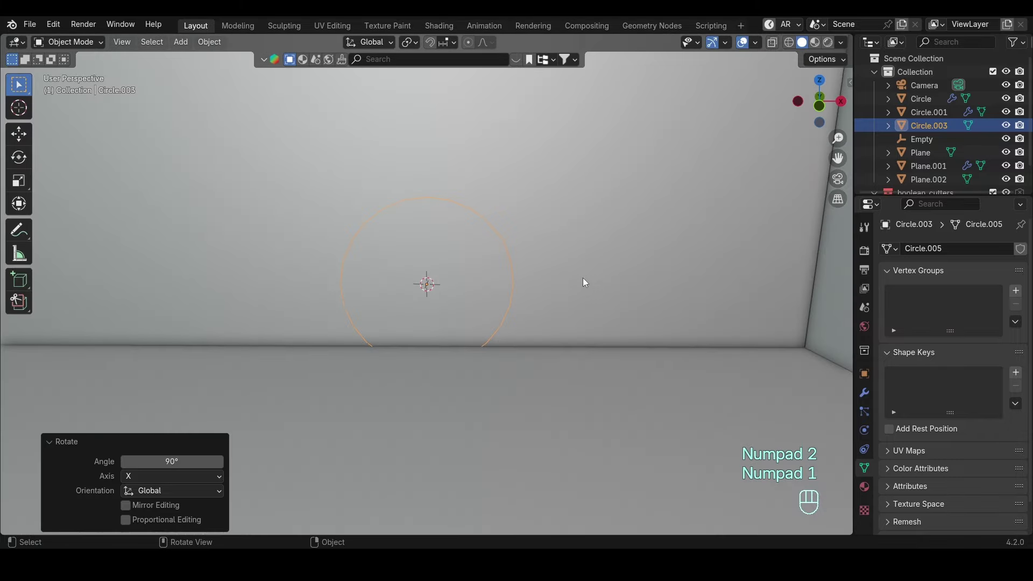
Scale the circle's mesh up by more than 2 times to tunnel size and fill it with a face.
key(Tab)
key(s)
click(764, 271)
scroll(598, 261, down, 5)
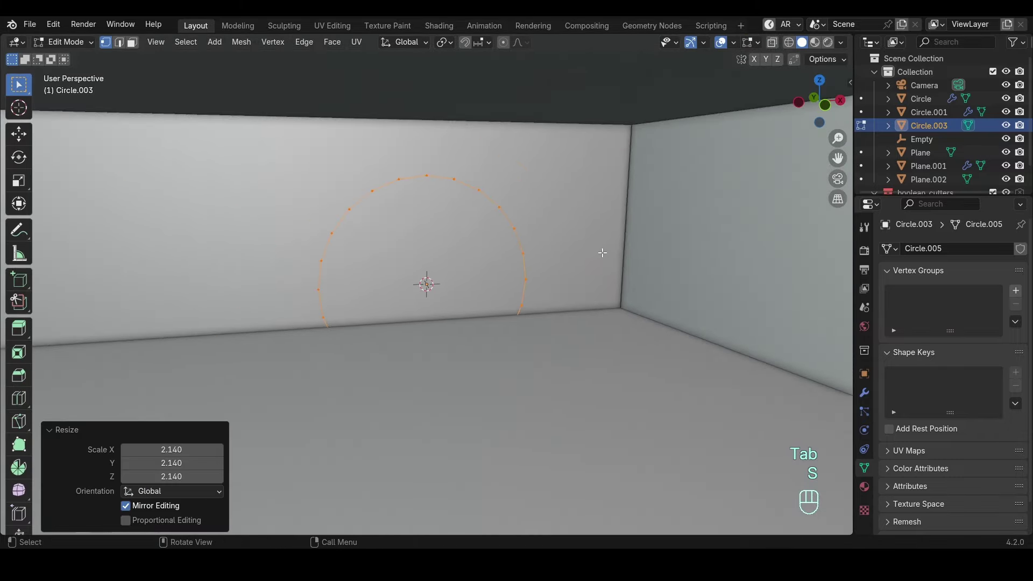
key(s)
click(609, 257)
key(f)
middle_drag(609, 256, 565, 252)
scroll(600, 254, down, 3)
key(Tab)
click(864, 393)
key(Tab)
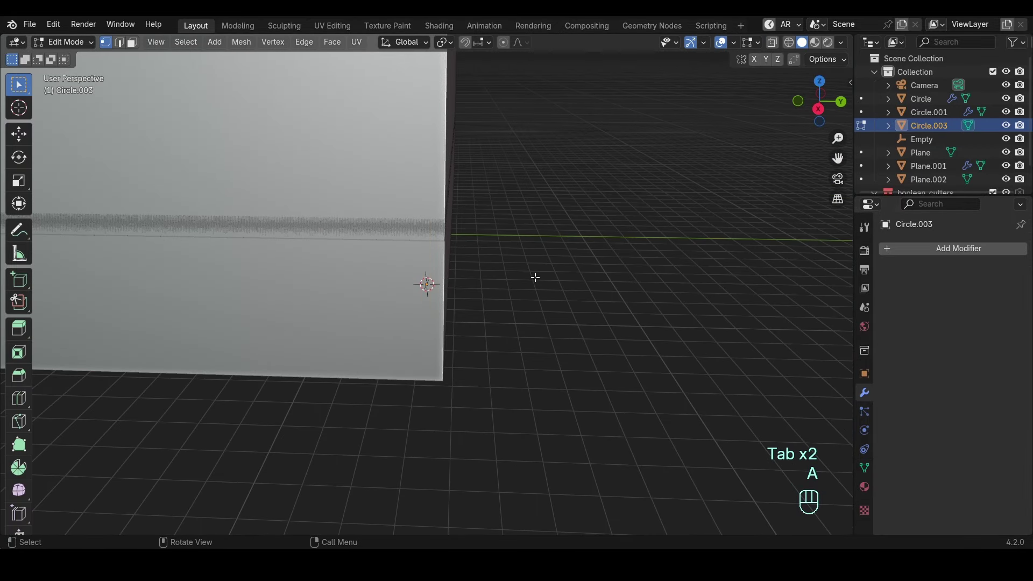
Extrude the disc along Y through the back wall into a long cylinder, recalculate its normals and apply Shade Auto Smooth.
key(e)
click(140, 286)
key(a)
key(shift+n)
key(Tab)
scroll(583, 247, up, 3)
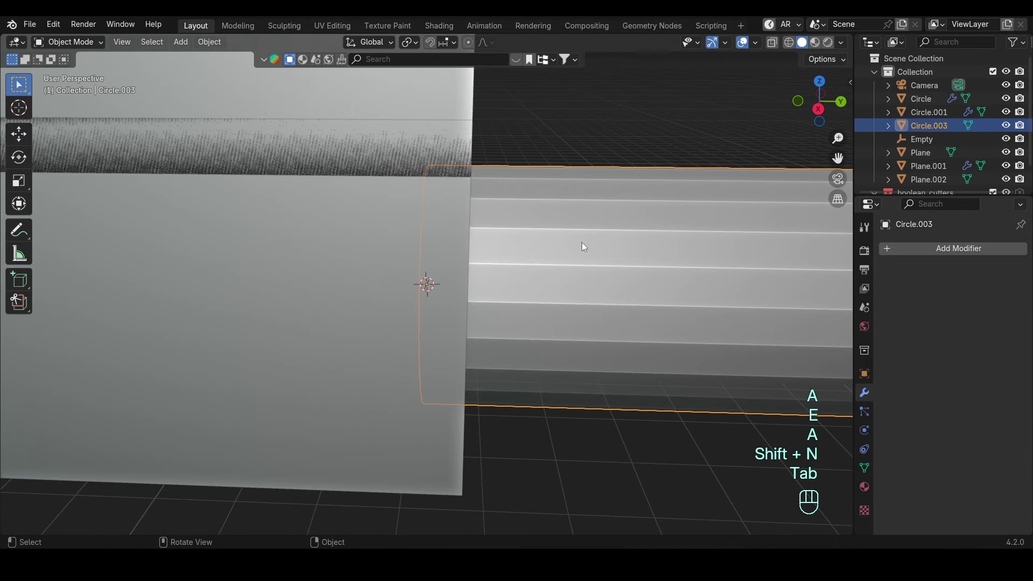
scroll(582, 245, down, 3)
right_click(525, 276)
click(525, 278)
In the camera view, move the cylinder about -2.49 m along X and slightly down along Z.
key(KP_0)
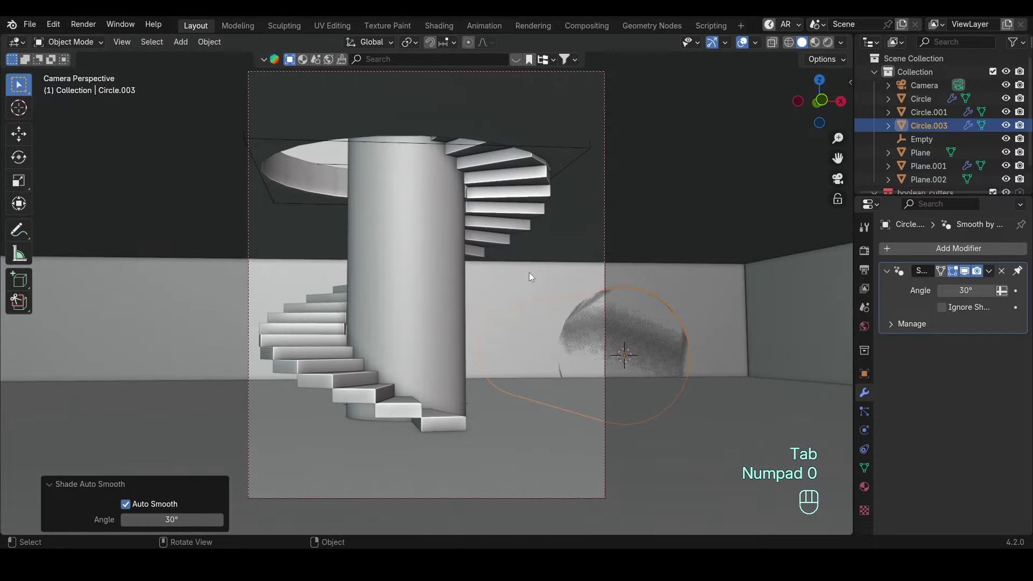
key(KP_0)
middle_drag(605, 298, 640, 276)
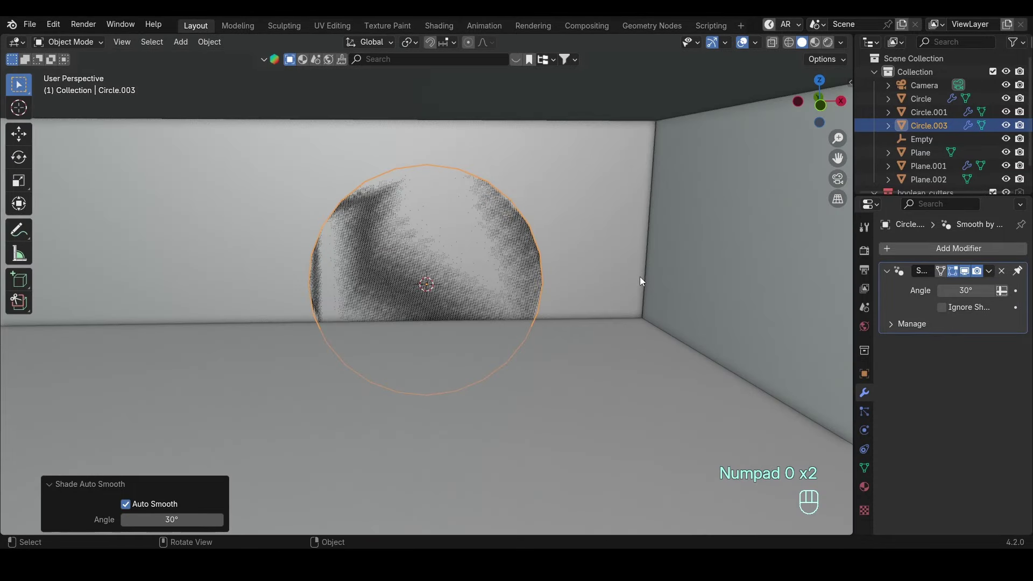
key(KP_0)
key(g)
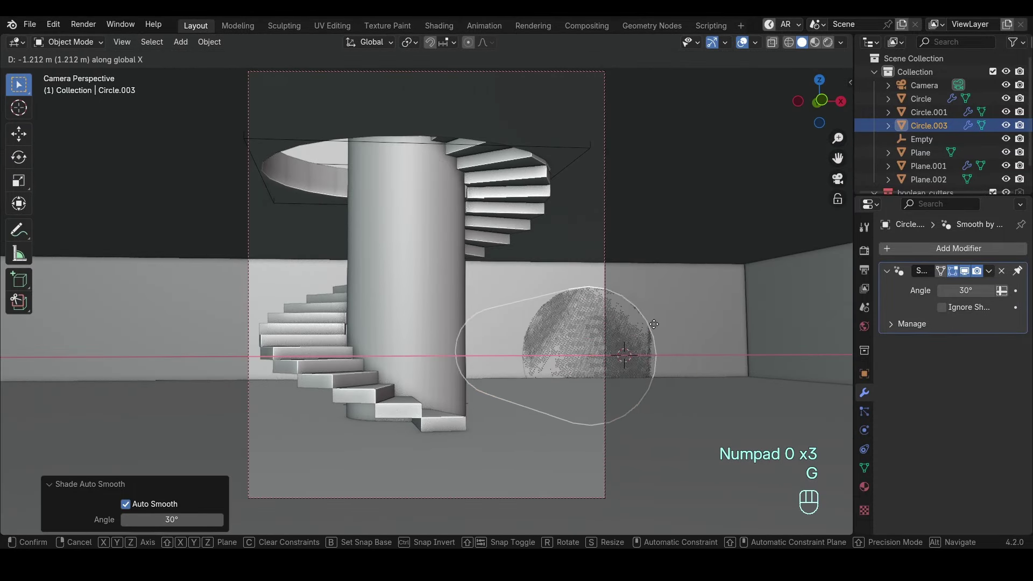
click(657, 324)
key(g)
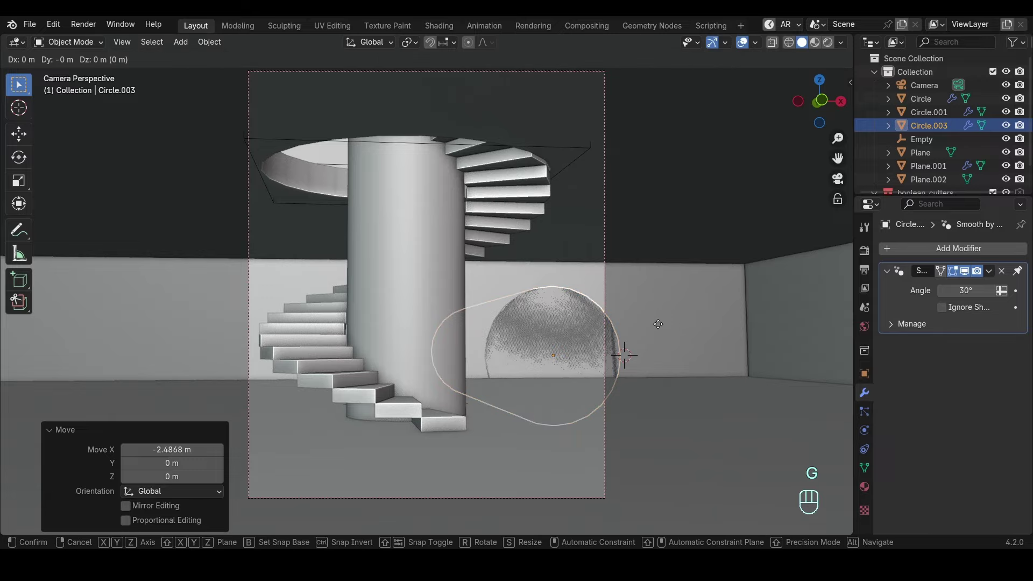
key(z)
click(661, 332)
Move the cylinder's front end along Y so it protrudes from the back wall into the room.
key(Tab)
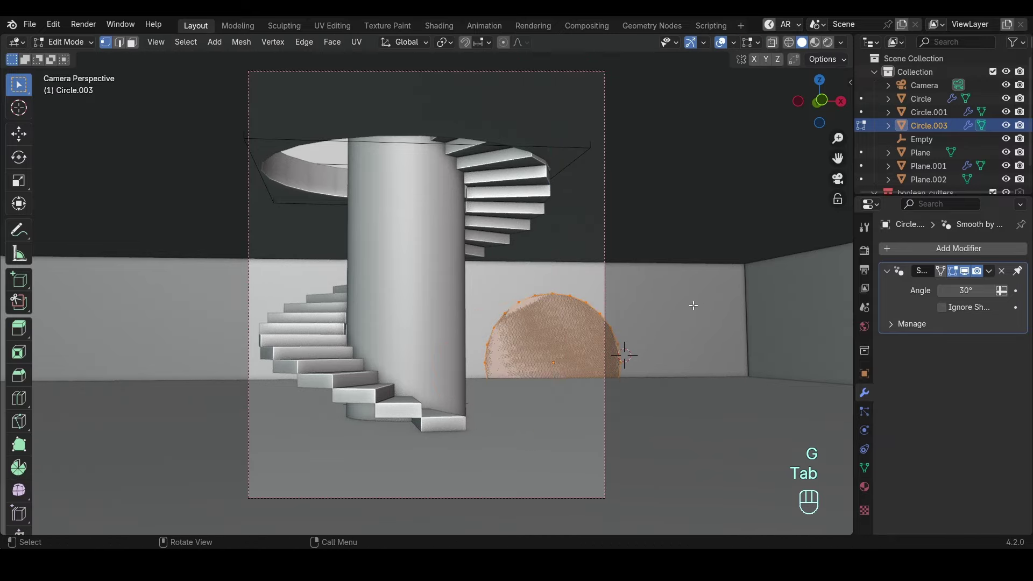
click(603, 336)
middle_drag(602, 336, 509, 306)
key(g)
key(y)
click(621, 327)
key(Tab)
Try subtracting the original cylinder from the walls with a Boolean difference and undo it.
scroll(543, 318, down, 6)
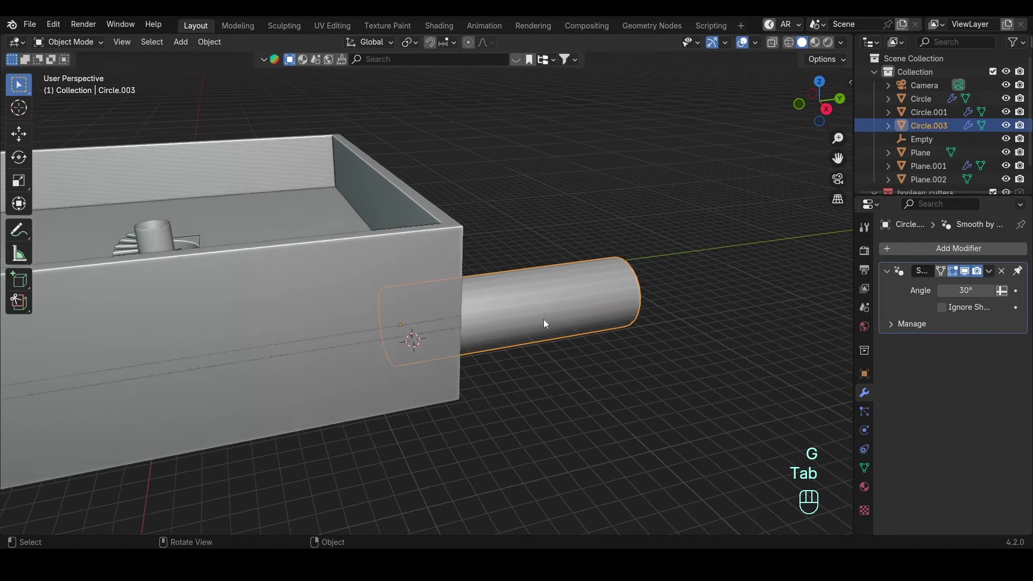
shift+middle_drag(487, 364, 470, 343)
shift+click(441, 347)
key(ctrl+KP_Subtract)
key(KP_0)
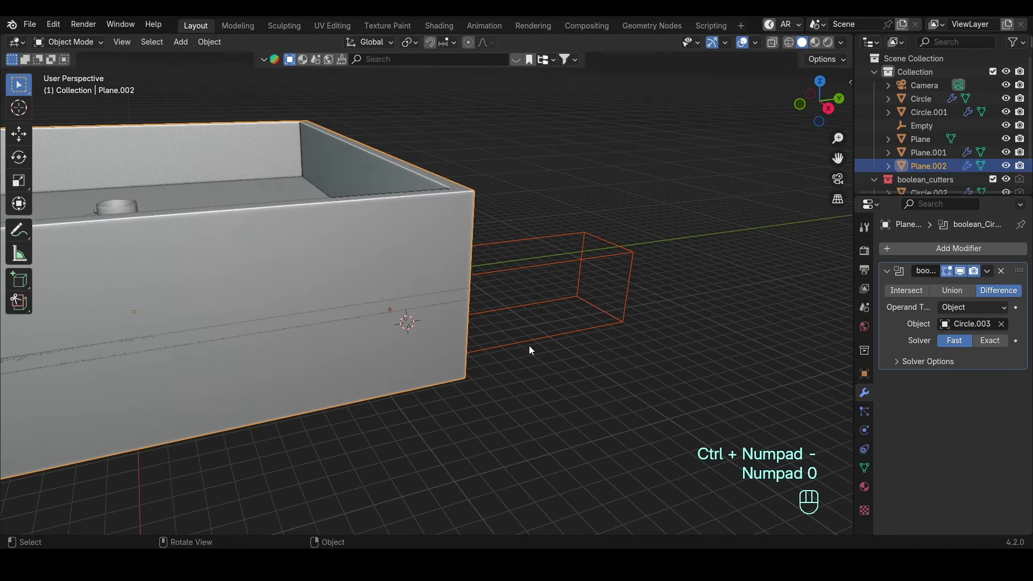
key(KP_0)
key(ctrl+z)
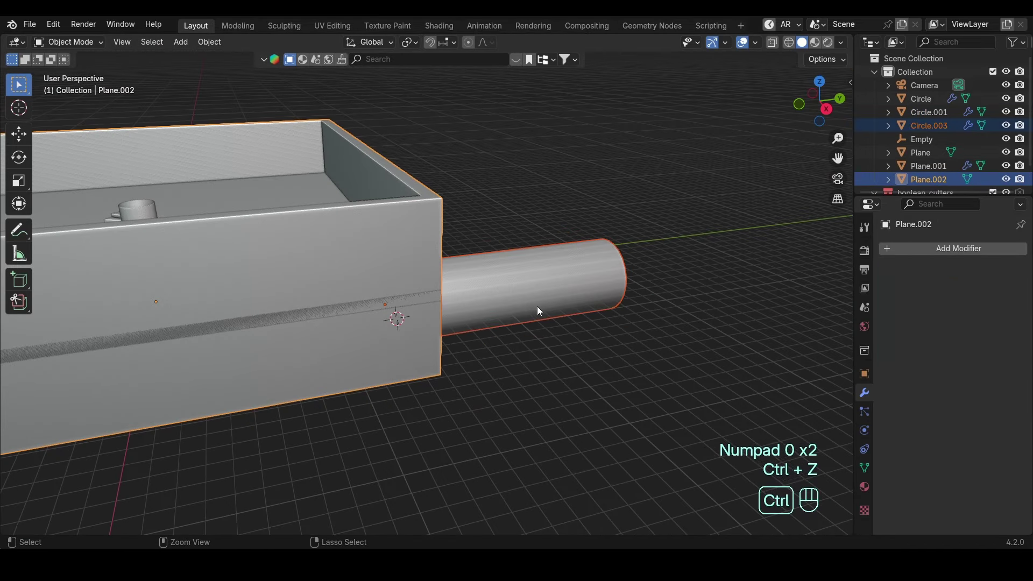
Duplicate the cylinder in place and subtract the duplicate from the walls with a Boolean difference.
shift+click(534, 311)
key(shift+d)
right_click(533, 309)
ctrl+click(436, 348)
key(ctrl+KP_Subtract)
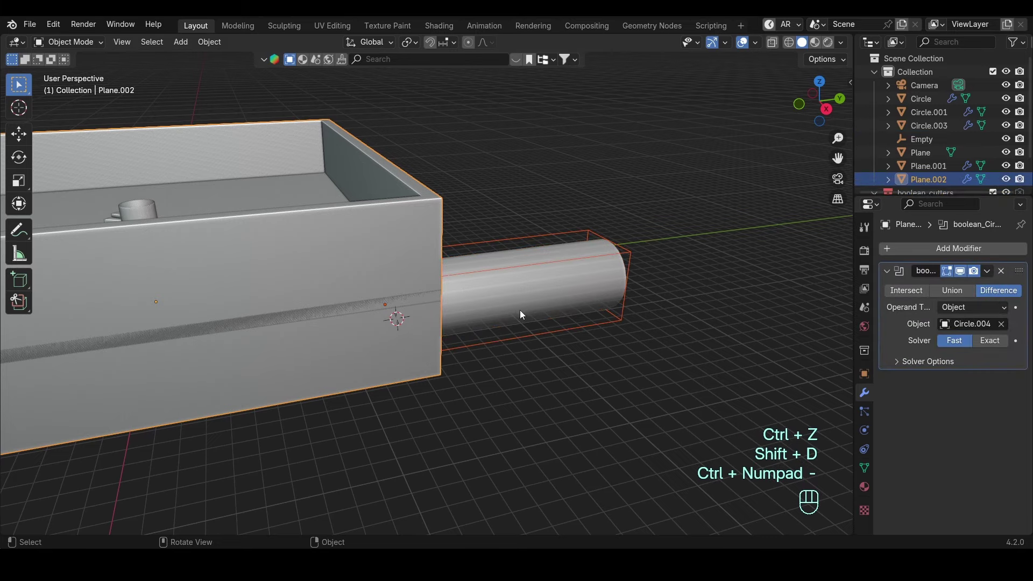
Delete the end cap faces of the remaining cylinder to leave an open tunnel.
click(520, 310)
key(Tab)
middle_drag(452, 333, 485, 311)
scroll(486, 312, up, 5)
middle_drag(616, 271, 515, 330)
shift+click(484, 344)
key(x)
click(452, 301)
scroll(452, 317, down, 3)
key(Tab)
Move the floor plane's back edge about 15 m outward along Y to extend the floor beneath the tunnel.
click(397, 281)
key(Tab)
key(2)
click(395, 294)
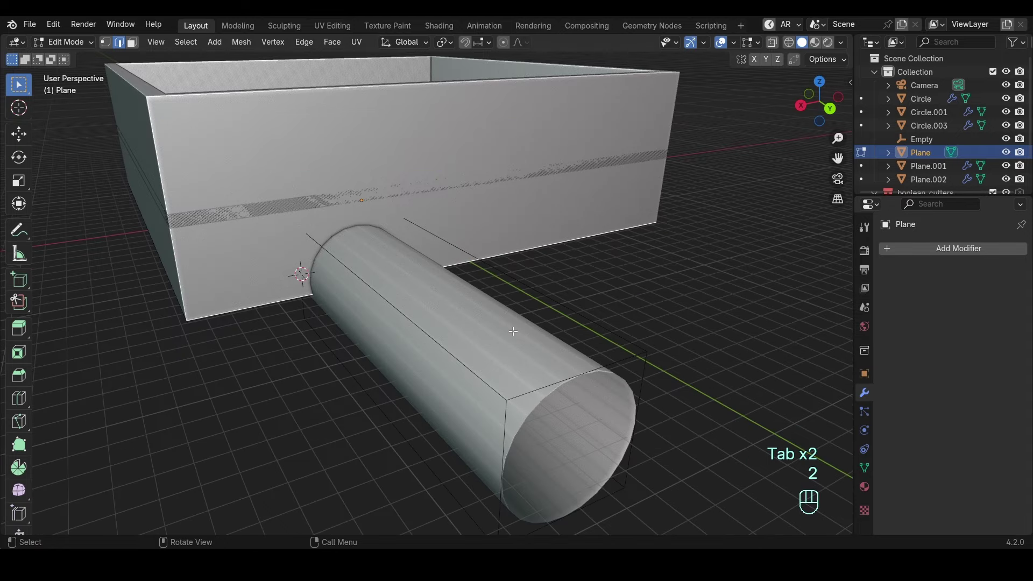
scroll(517, 329, down, 4)
key(g)
key(x)
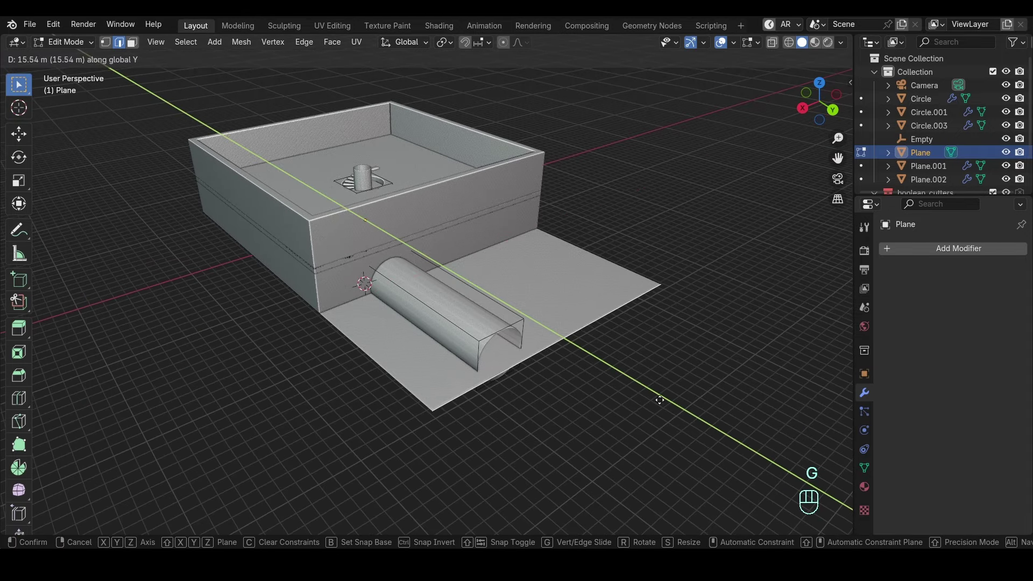
click(645, 372)
key(Tab)
key(KP_0)
Extrude all the tunnel's faces inward along their normals to give it thickness, and recalculate the normals.
click(615, 341)
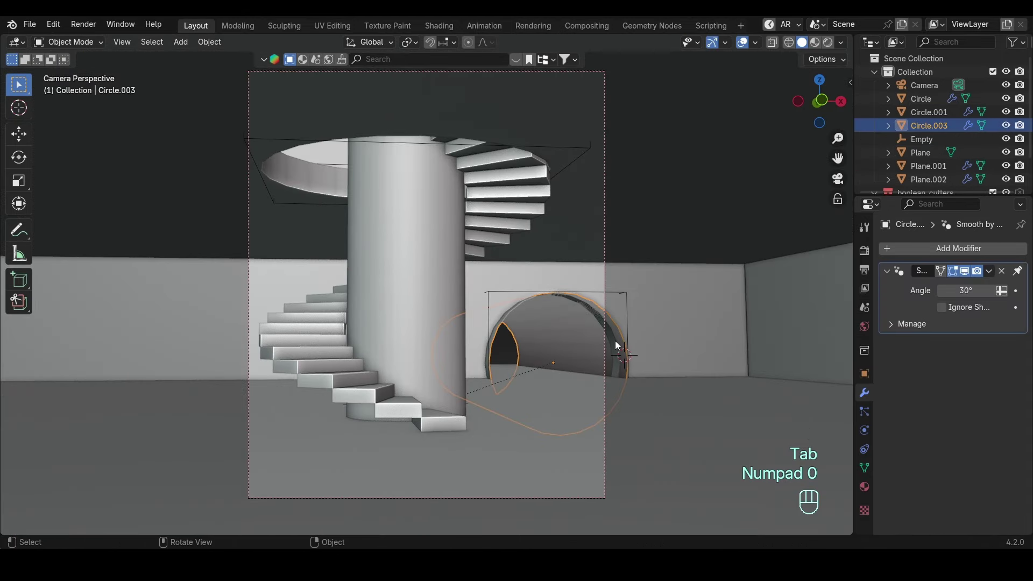
key(KP_Decimal)
key(Tab)
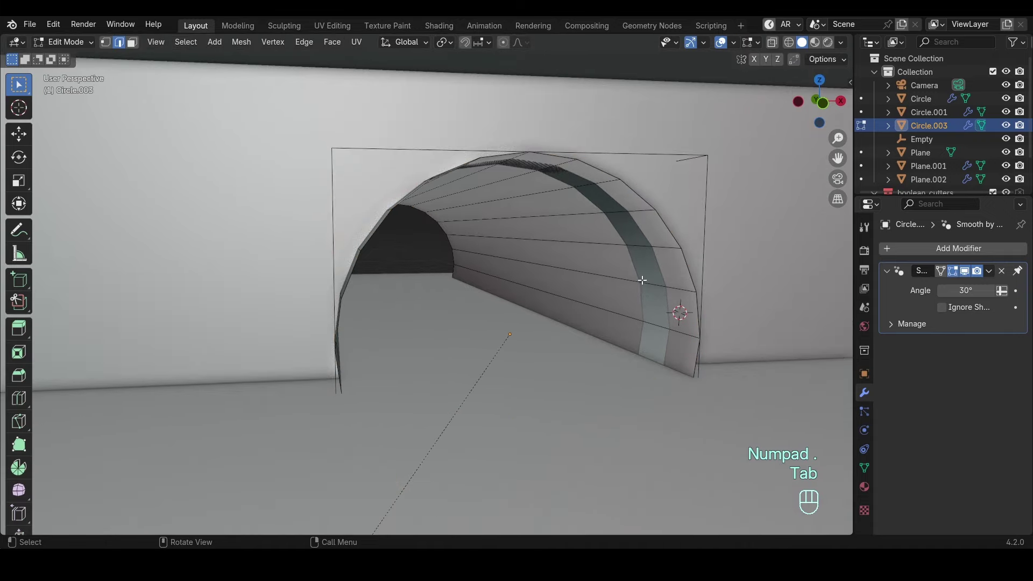
middle_drag(615, 280, 498, 312)
key(2)
key(a)
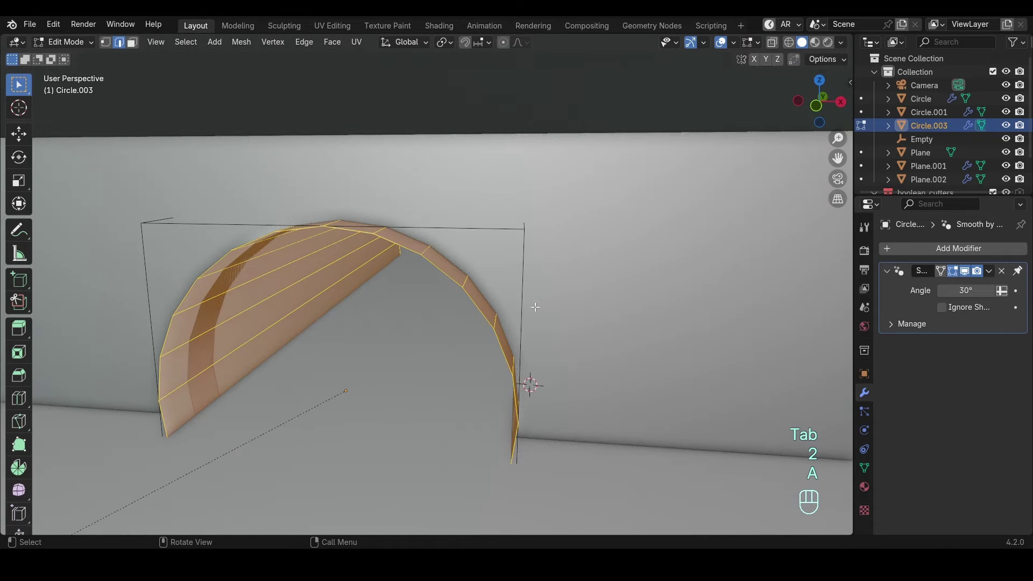
middle_drag(530, 382, 586, 295)
key(alt+e)
click(546, 291)
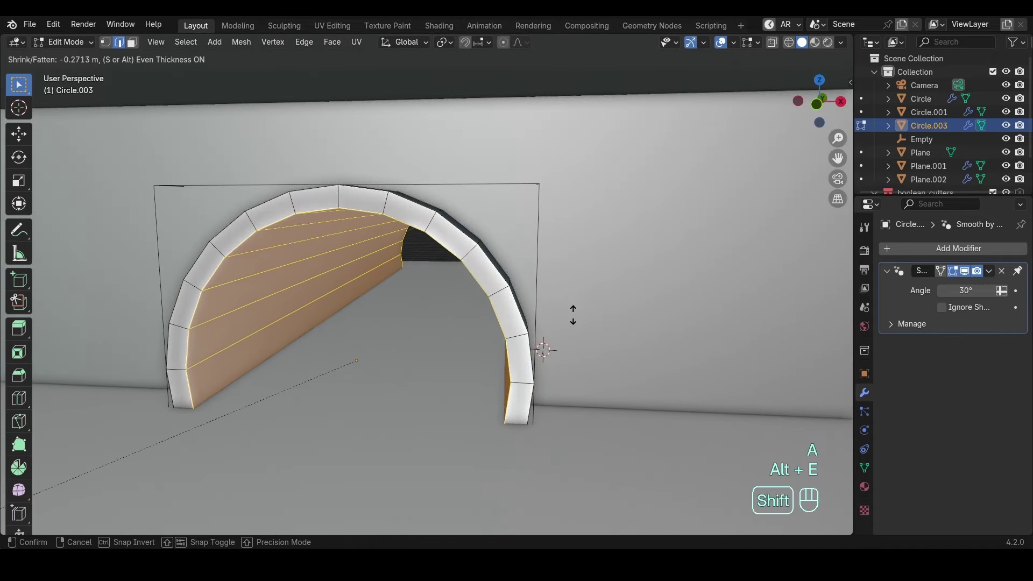
shift+click(562, 331)
key(a)
key(shift+n)
Move the tunnel's front ring of faces about 0.8 m along Y back toward the wall surface.
key(3)
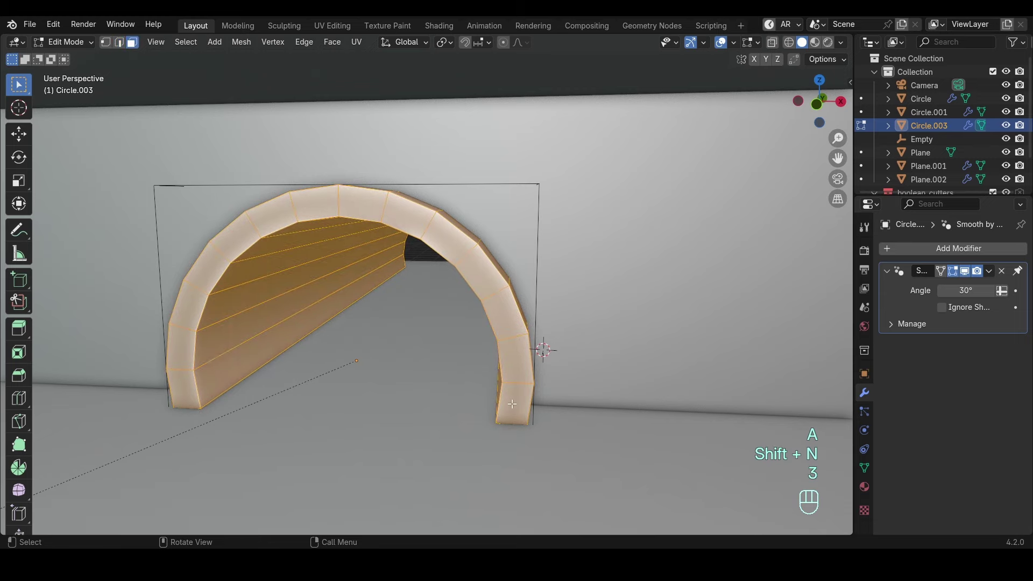
alt+click(534, 347)
middle_drag(564, 318, 535, 321)
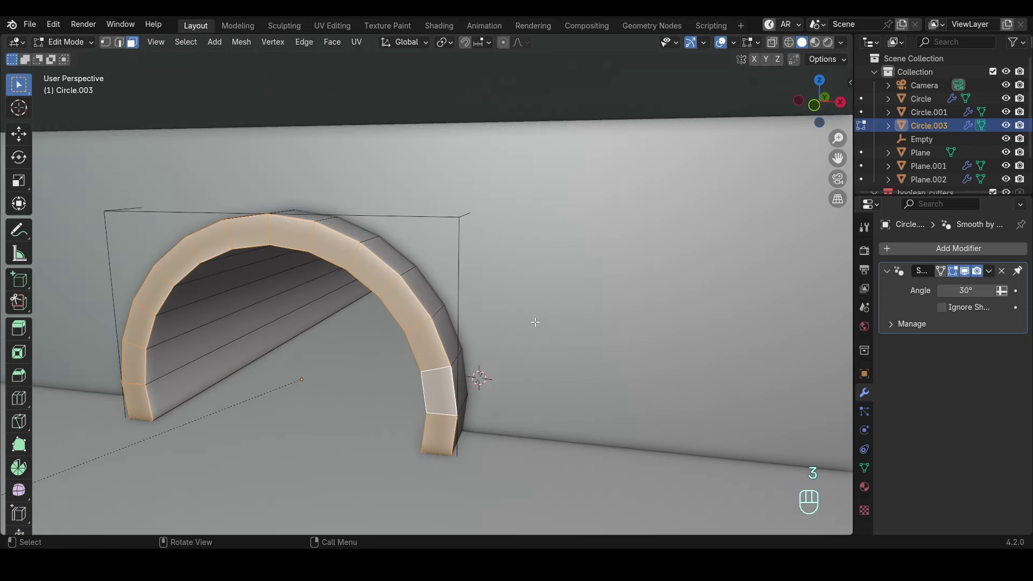
key(g)
key(y)
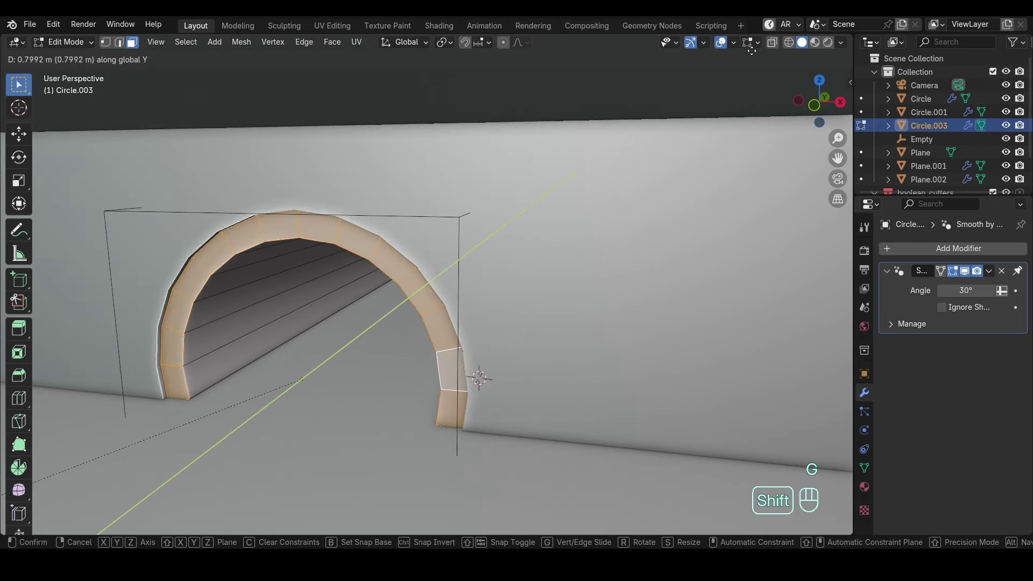
click(600, 258)
key(Tab)
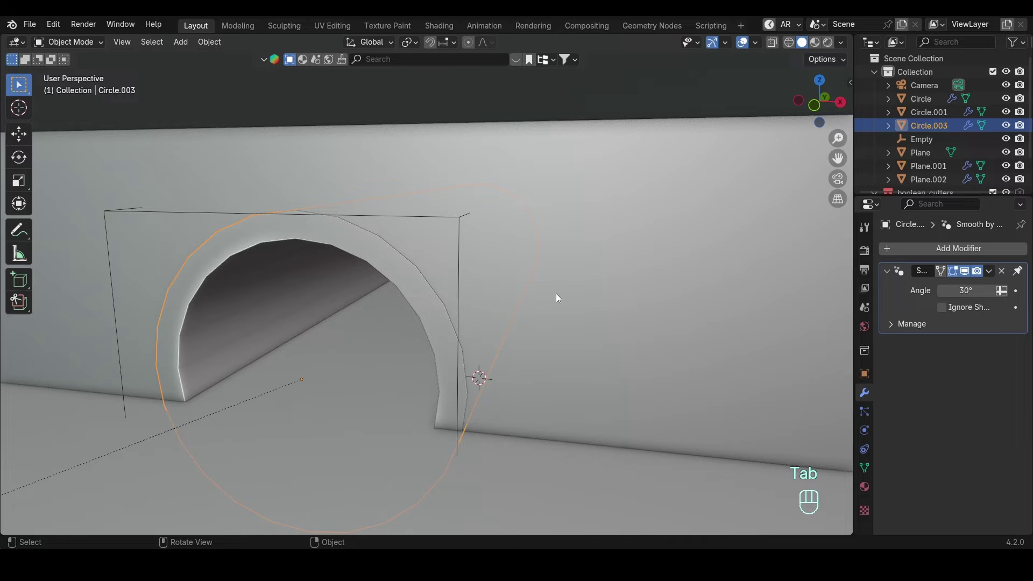
Fine-tune the front ring by about 0.02 m along Y and return to the camera view.
key(Tab)
scroll(531, 292, up, 2)
mouse_move(531, 293)
middle_down()
mouse_move(426, 316)
mouse_move(535, 289)
middle_up()
scroll(535, 289, down, 2)
key(g)
key(y)
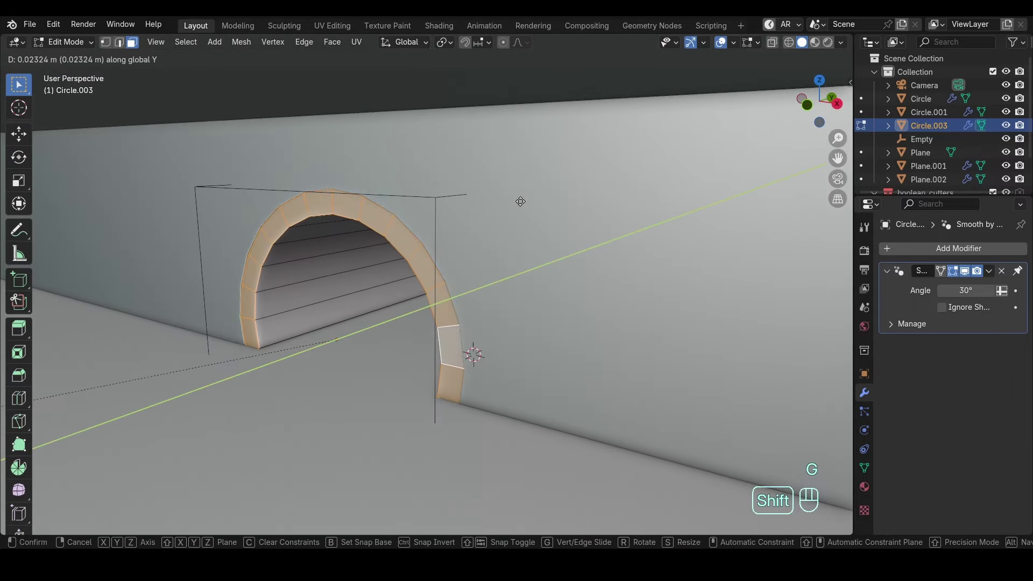
key(Tab)
key(KP_0)
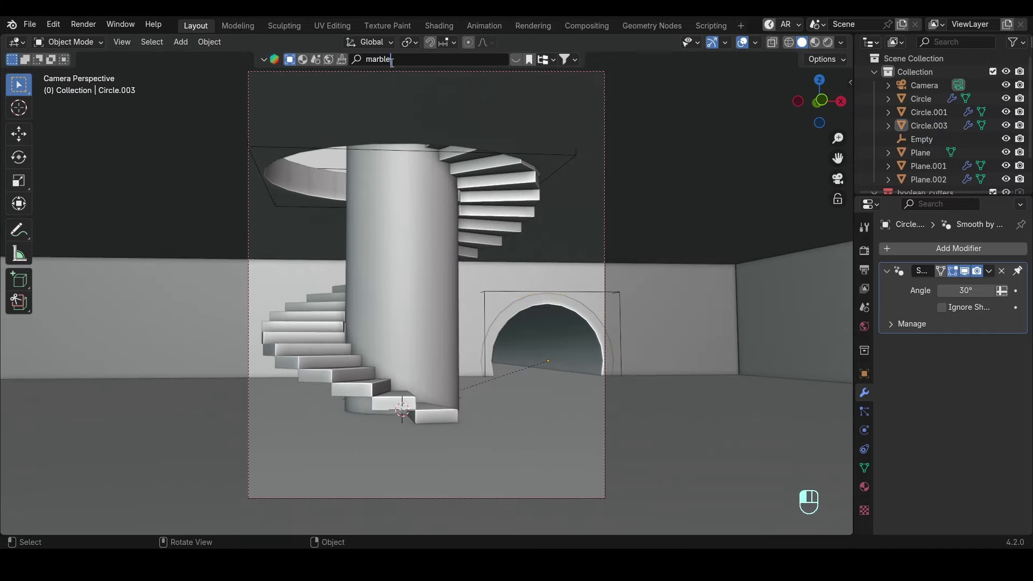
Search the online material library for "marble tiles" and switch the viewport shading to Material Preview.
key(Return)
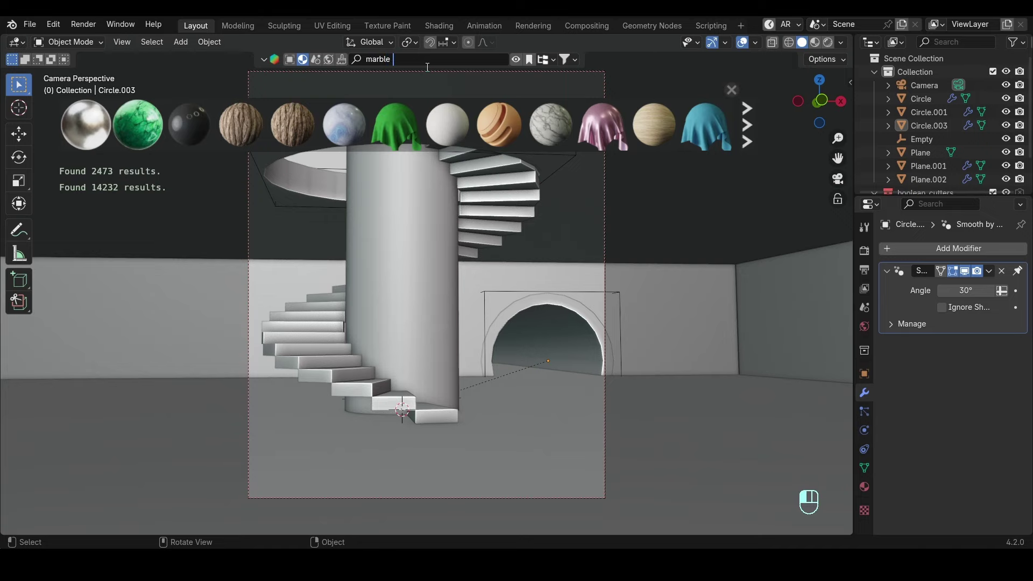
key(Return)
mouse_move(183, 124)
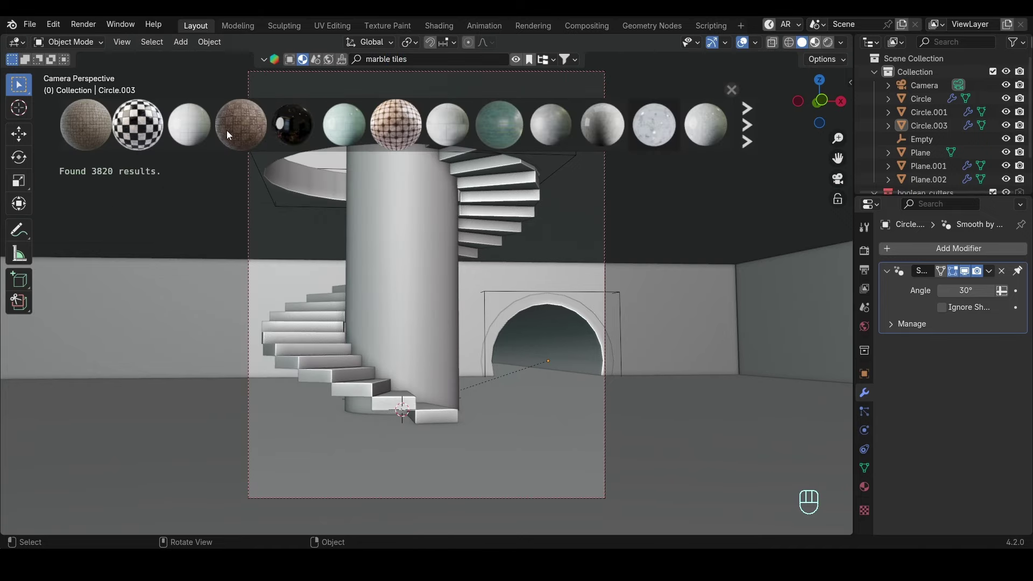
click(814, 42)
click(840, 42)
click(821, 150)
click(803, 202)
Apply the Marble tiles material to the central column, hide the asset results and save the file.
mouse_move(200, 136)
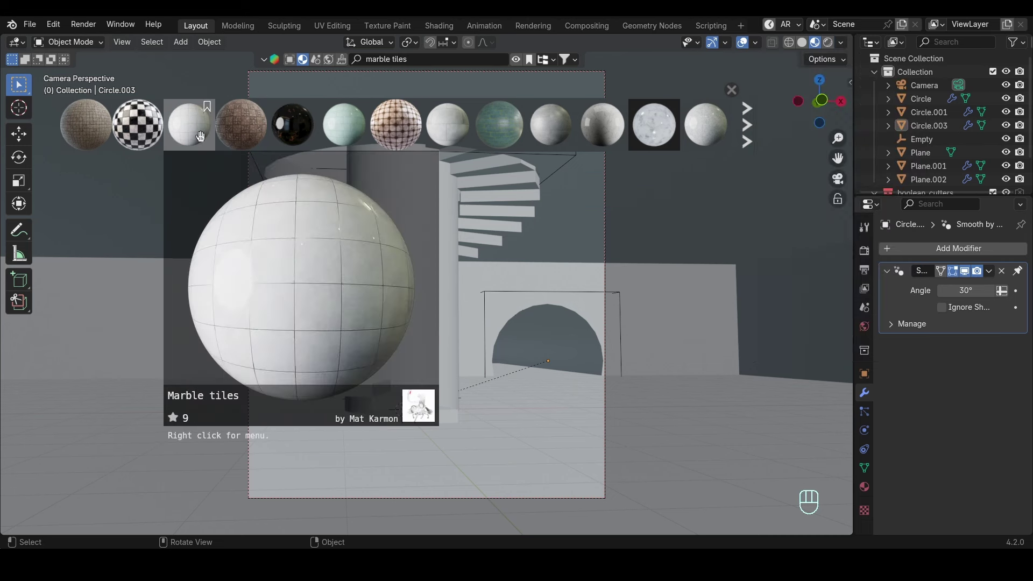
drag(200, 136, 411, 253)
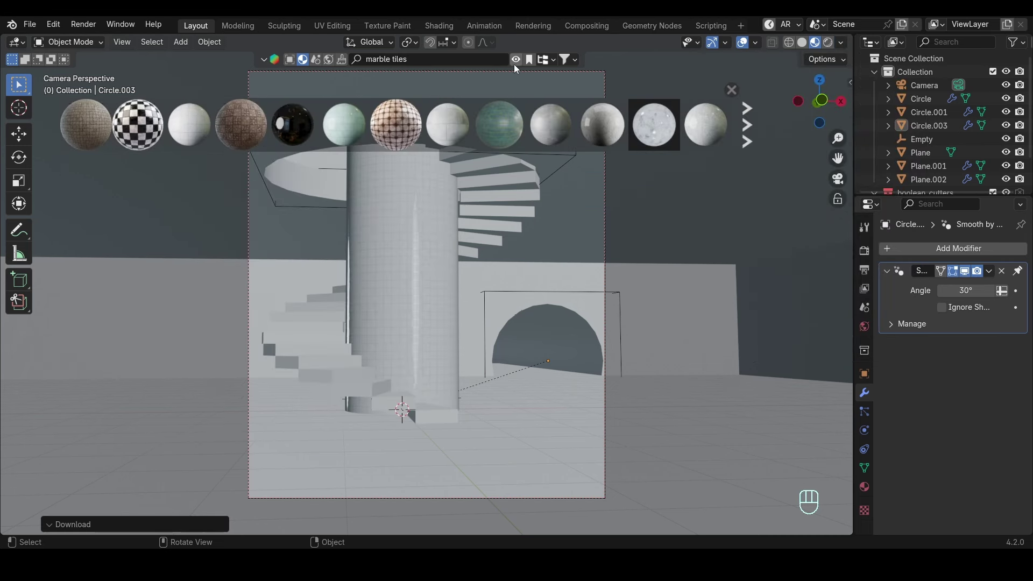
click(515, 61)
key(ctrl+s)
Link the central column's Marble tiles material to the spiral stairs, floor, walls and ceiling.
shift+click(462, 204)
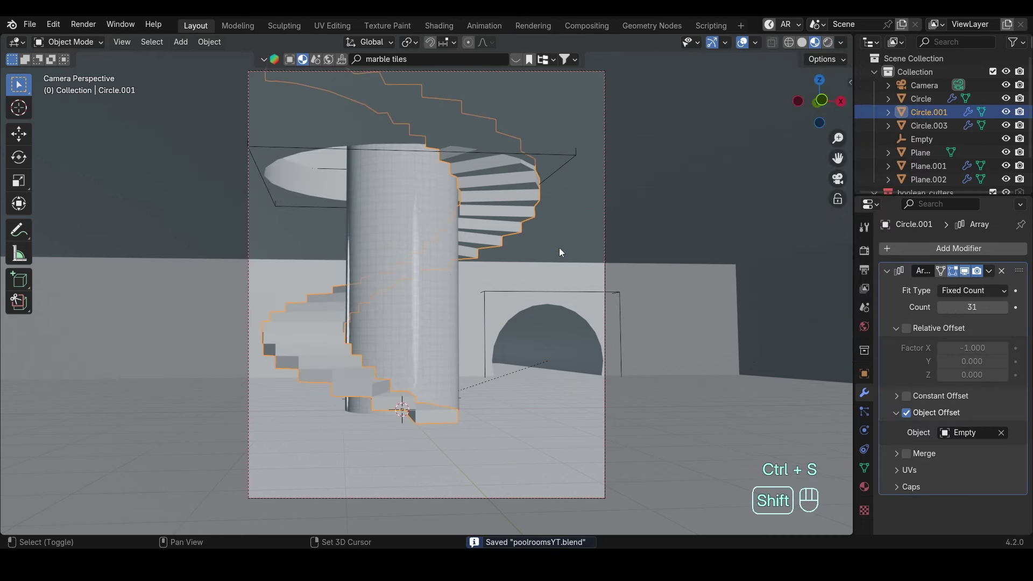
shift+click(551, 390)
shift+click(573, 292)
shift+click(570, 219)
click(526, 276)
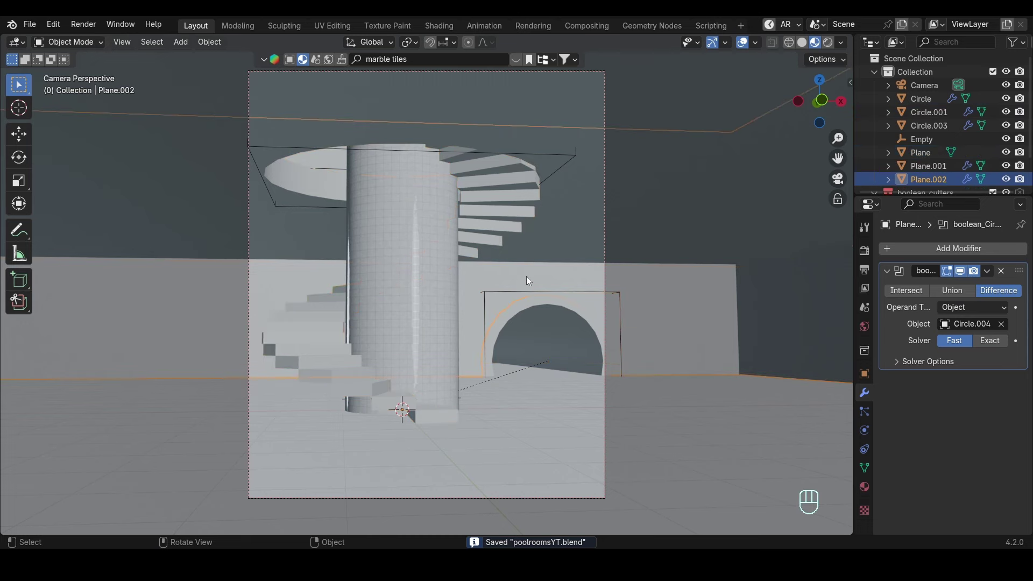
shift+click(528, 239)
shift+click(431, 408)
shift+click(431, 412)
shift+click(438, 318)
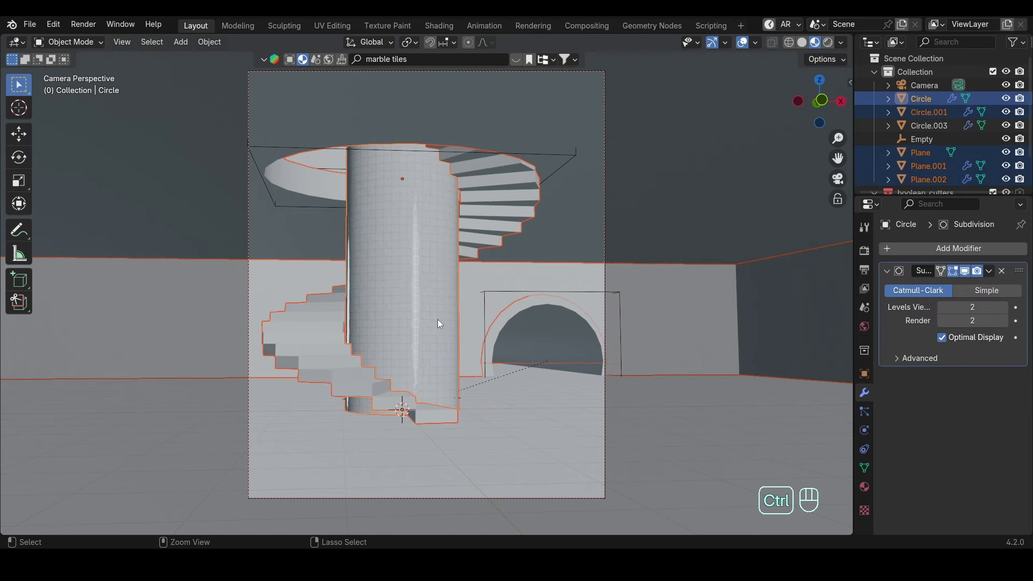
key(ctrl+l)
mouse_move(437, 319)
click(403, 349)
Unwrap all faces of the ceiling and floor together with Smart UV Project.
click(566, 225)
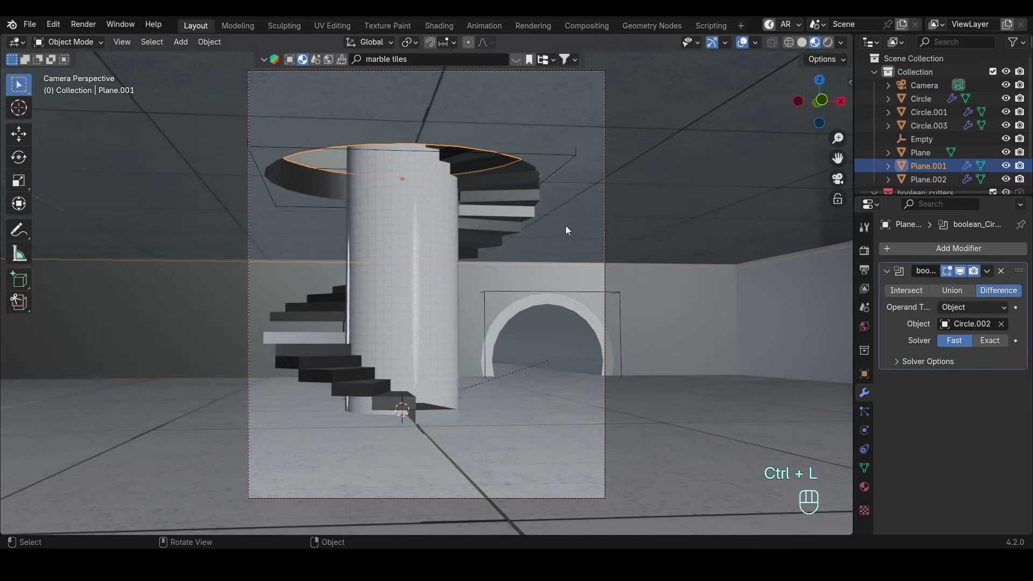
shift+click(538, 425)
key(Tab)
key(a)
key(u)
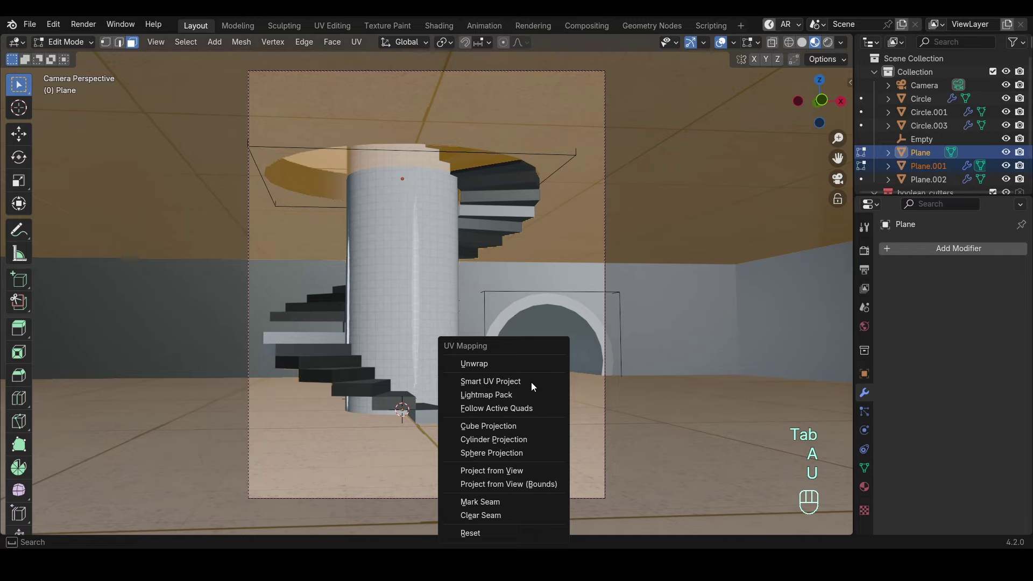
click(531, 382)
click(495, 503)
key(Tab)
key(Tab)
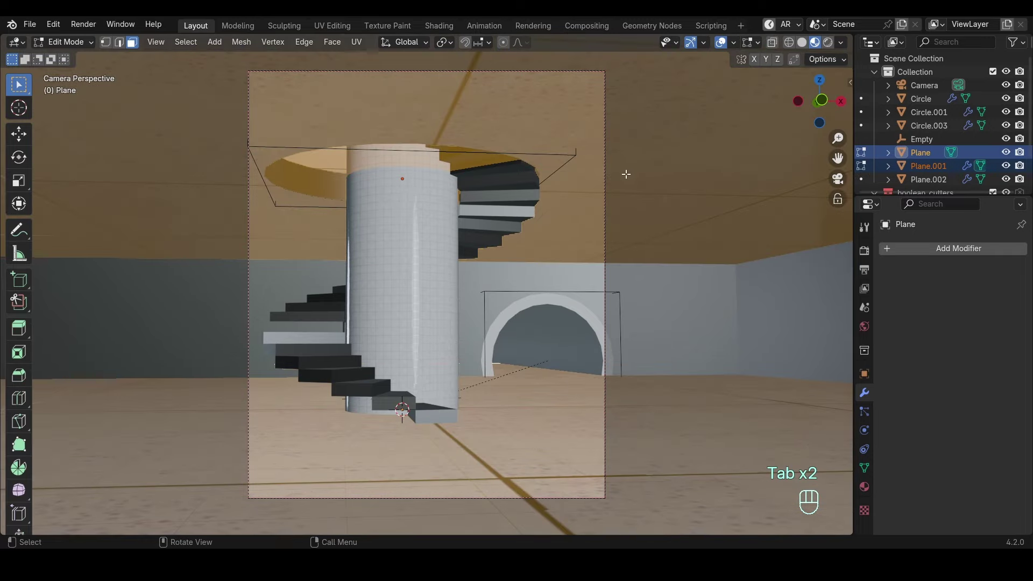
key(Tab)
mouse_move(614, 188)
middle_down()
mouse_move(612, 218)
mouse_move(612, 208)
middle_up()
key(Tab)
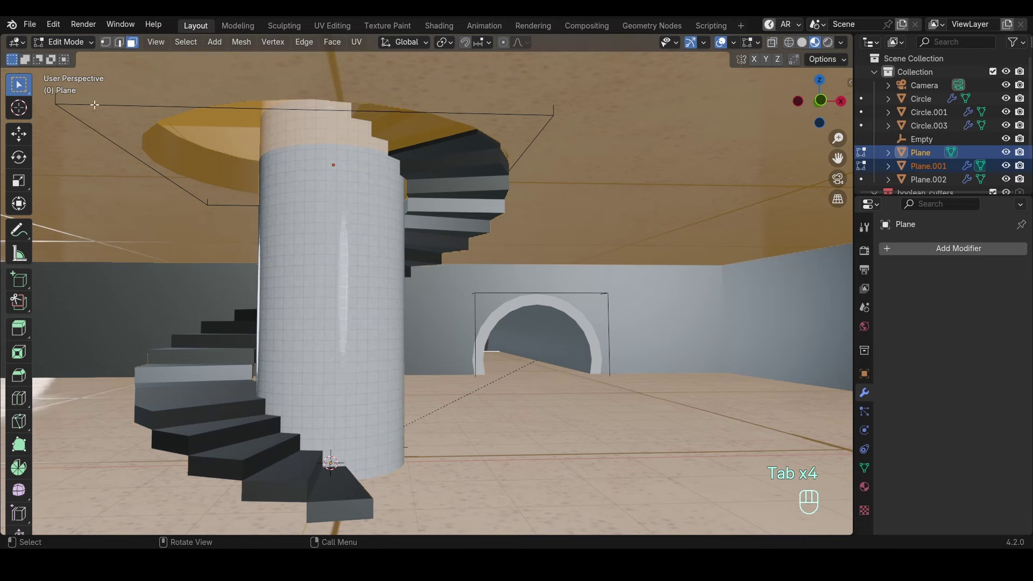
Open a UV Editor beside the 3D viewport, show Marble tiles 1_BaseColor.jpg behind the ceiling and floor UVs, and save the file.
drag(2, 35, 382, 48)
click(17, 42)
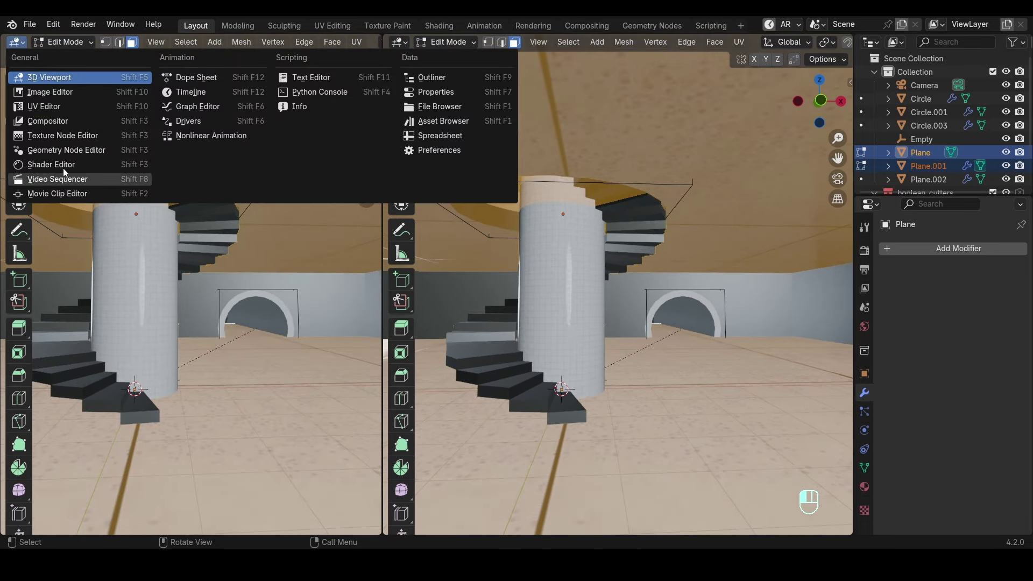
click(52, 109)
key(ctrl+s)
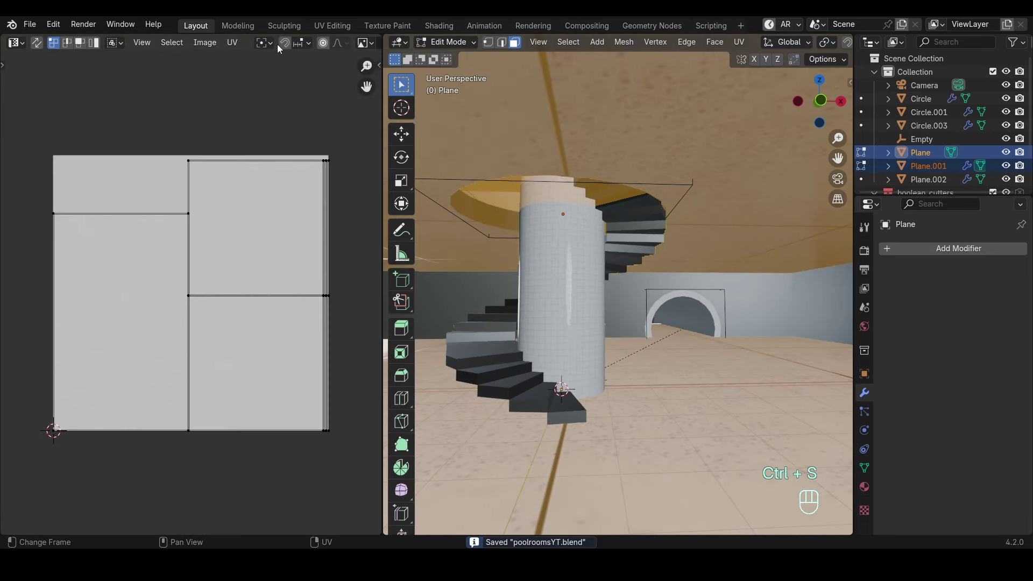
scroll(279, 49, down, 5)
click(230, 43)
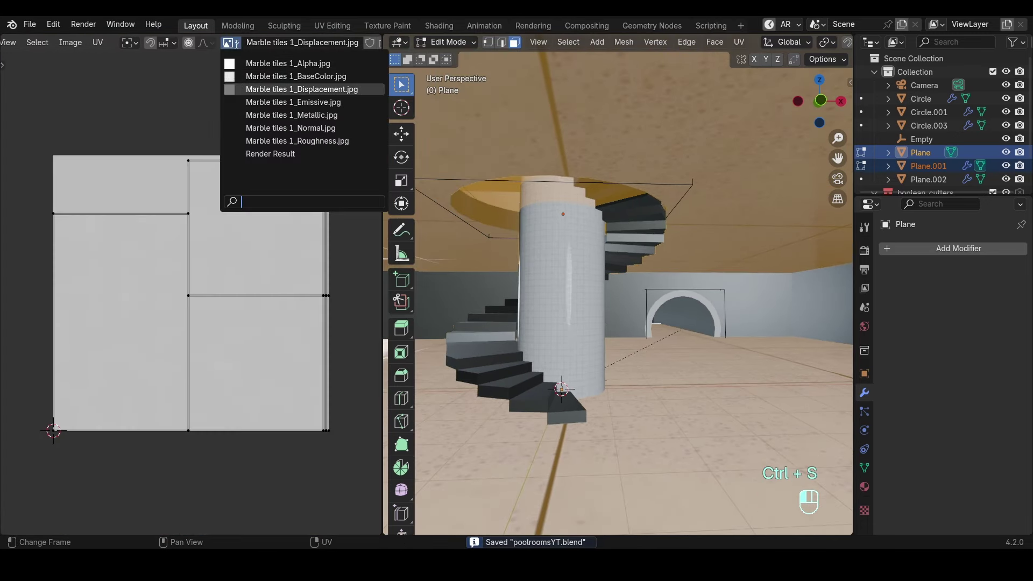
click(268, 77)
key(Tab)
key(Tab)
key(a)
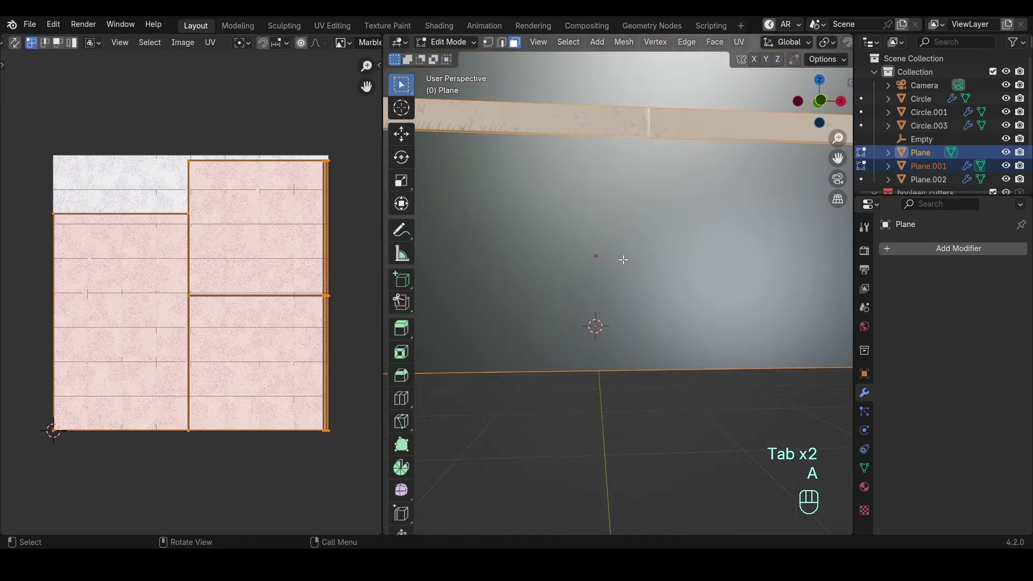
In top view, scale up only the ceiling's UVs to make its marble tiles smaller.
key(KP_7)
scroll(623, 260, down, 2)
shift+middle_drag(624, 260, 610, 231)
scroll(610, 232, up, 1)
key(Tab)
click(661, 335)
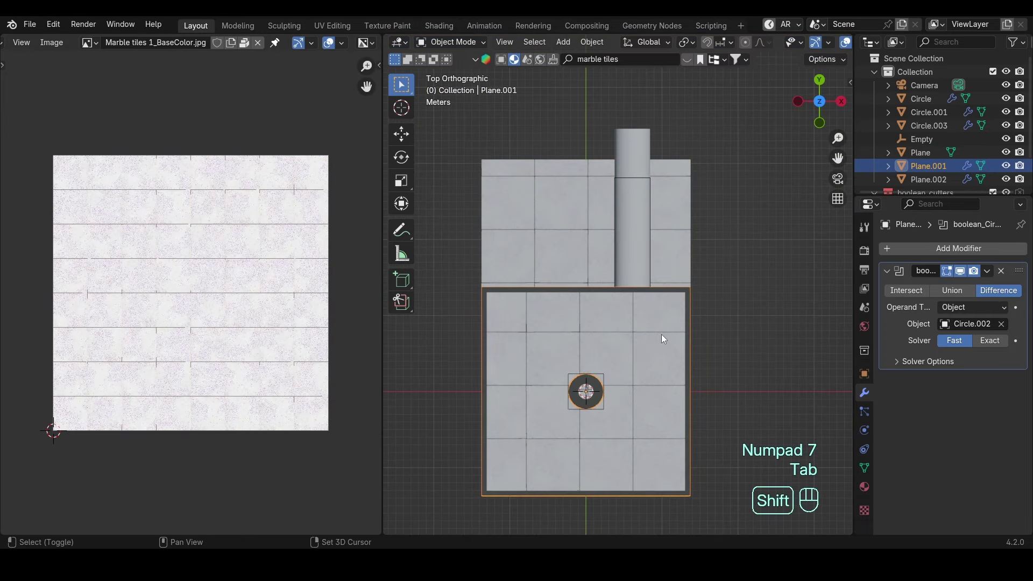
shift+middle_drag(664, 338, 711, 291)
key(Tab)
key(a)
key(u)
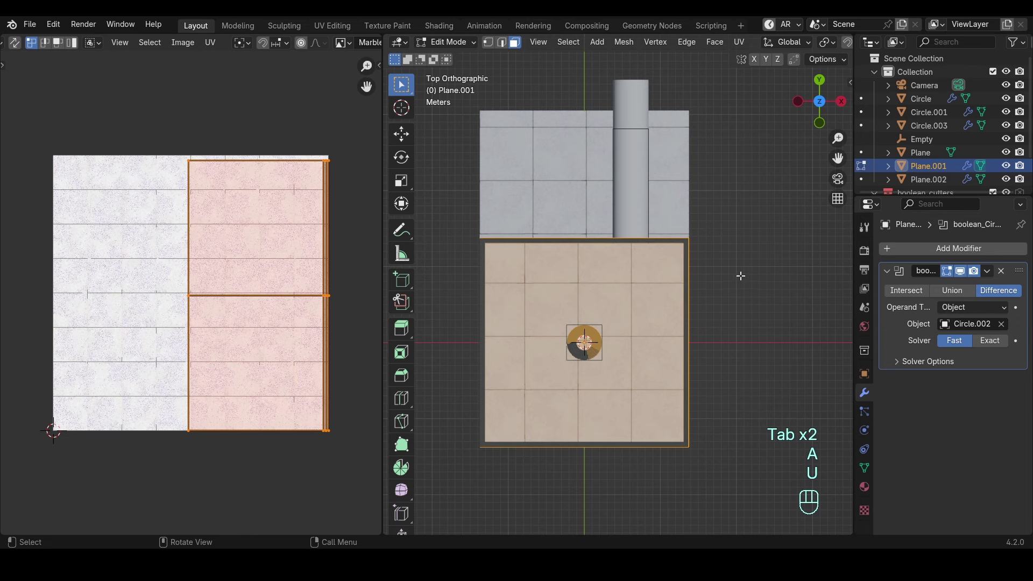
key(s)
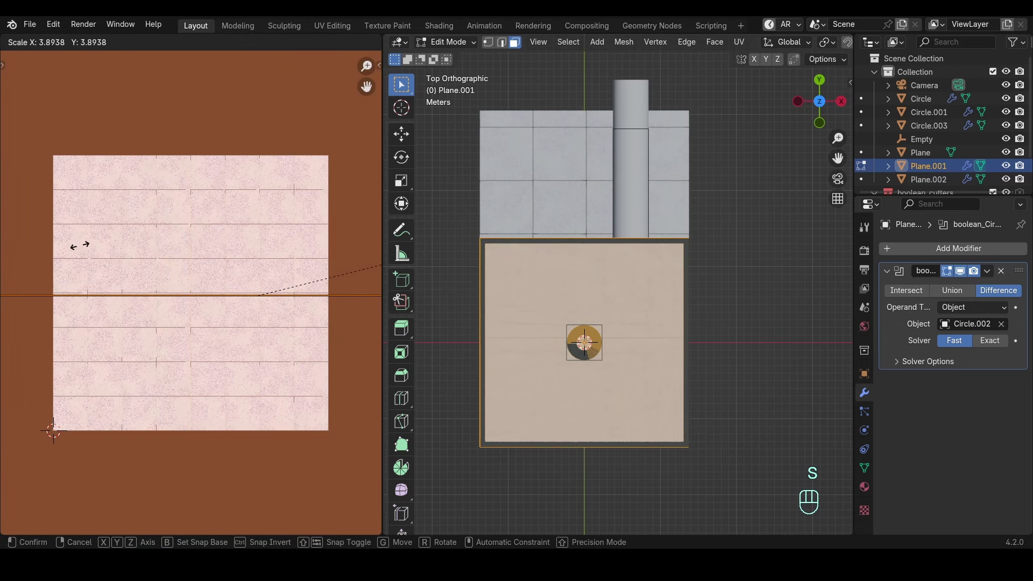
click(131, 245)
Scale up the floor's UVs to shrink its marble tiles, and return to the camera view.
key(Tab)
click(537, 216)
key(Tab)
key(a)
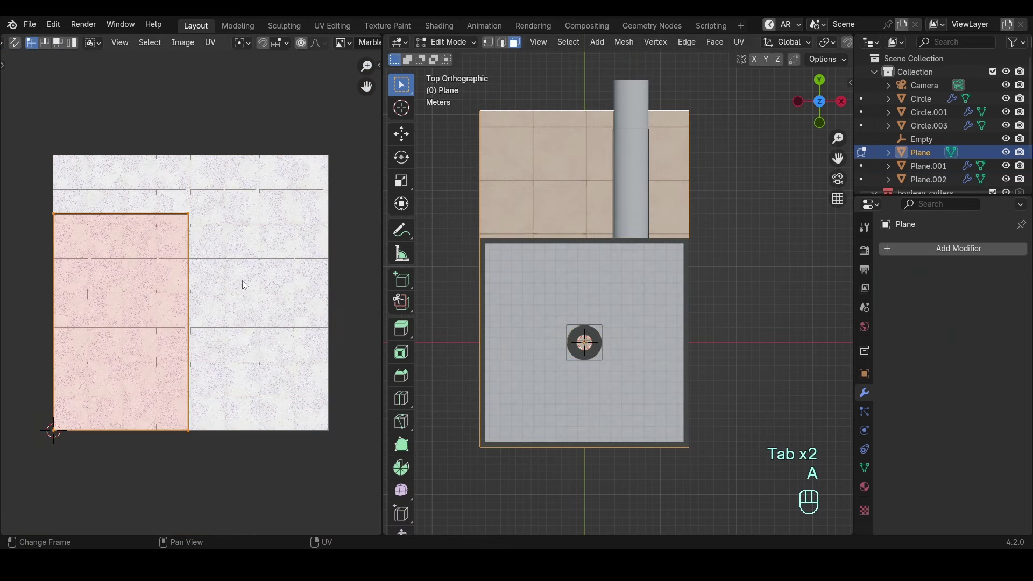
key(a)
key(s)
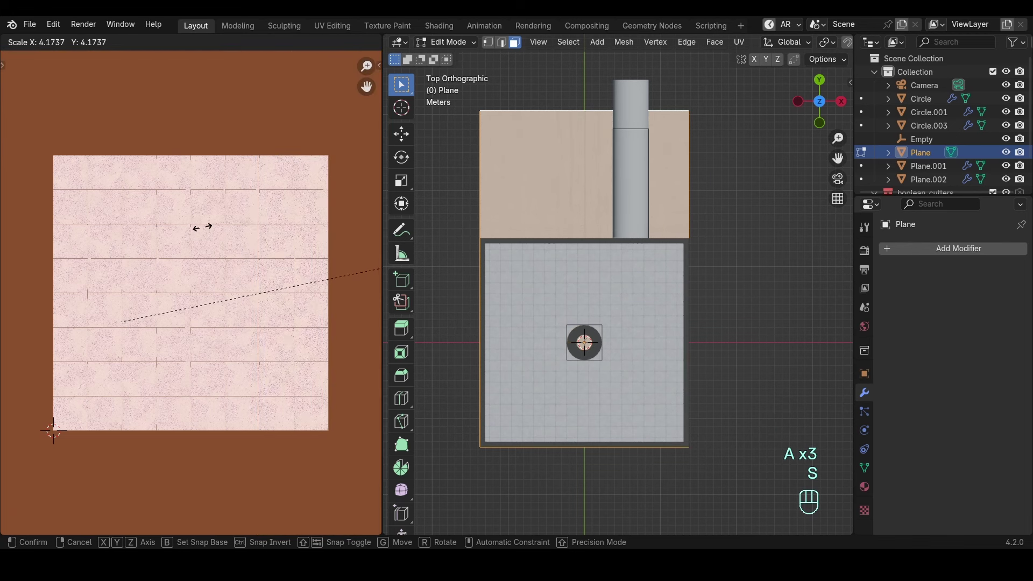
click(340, 197)
key(Tab)
key(KP_0)
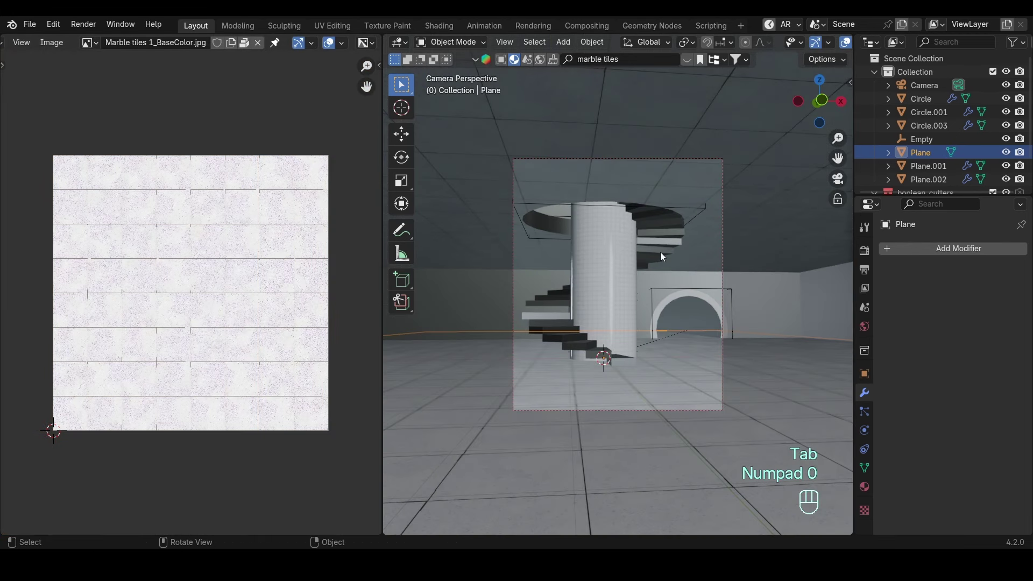
Enlarge the floor's UVs further for a denser tile pattern, leaving the floor geometry at its size.
key(Tab)
key(s)
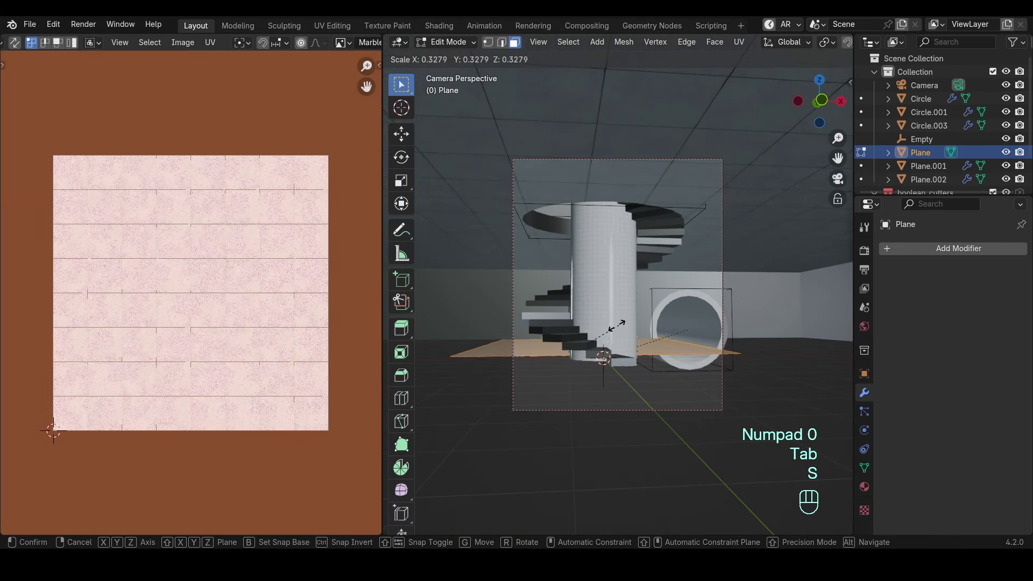
click(595, 328)
key(s)
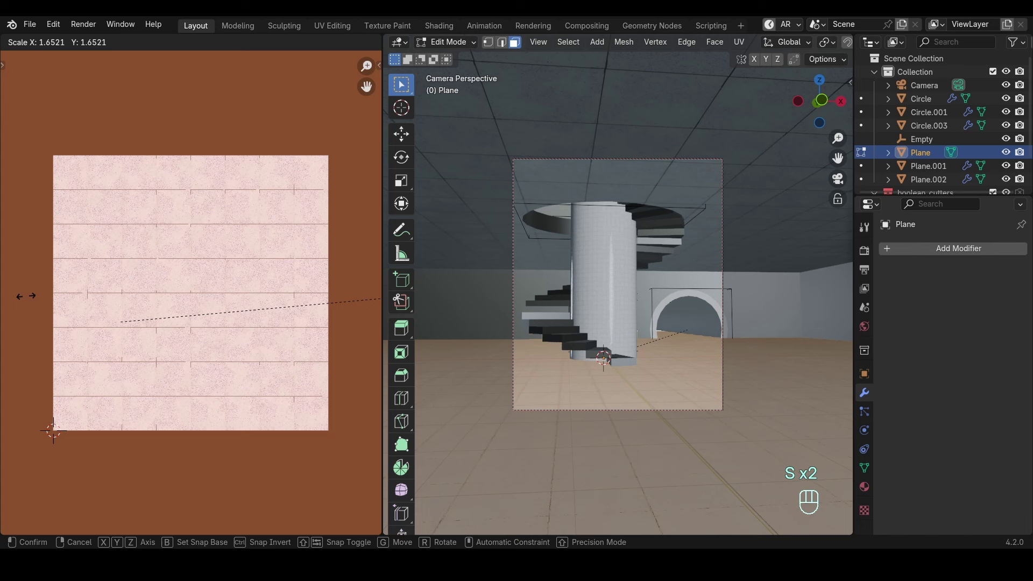
click(233, 257)
Enlarge the ceiling's UVs further for smaller tiles and save the file.
key(Tab)
click(667, 167)
key(Tab)
key(a)
key(s)
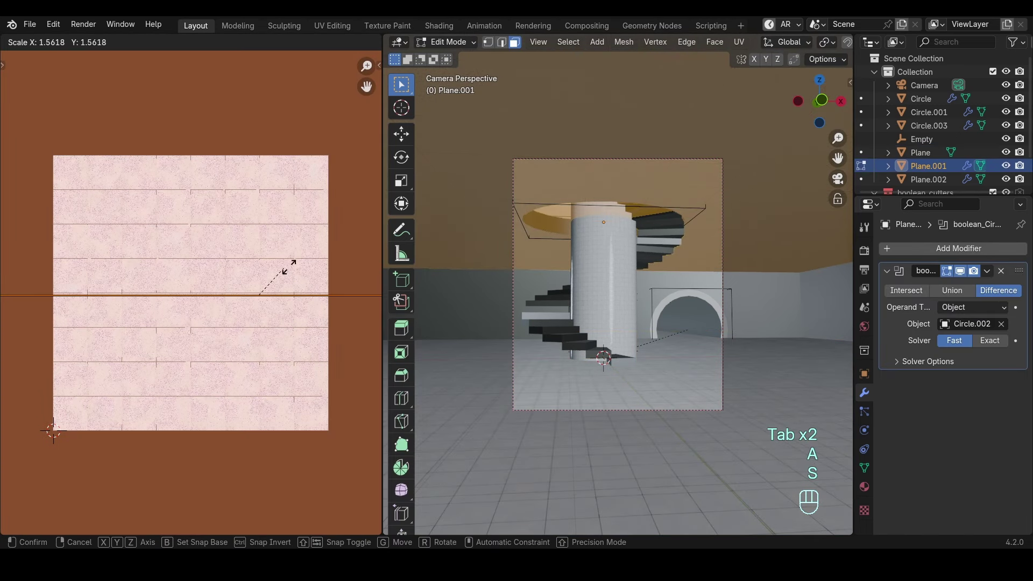
click(373, 288)
key(s)
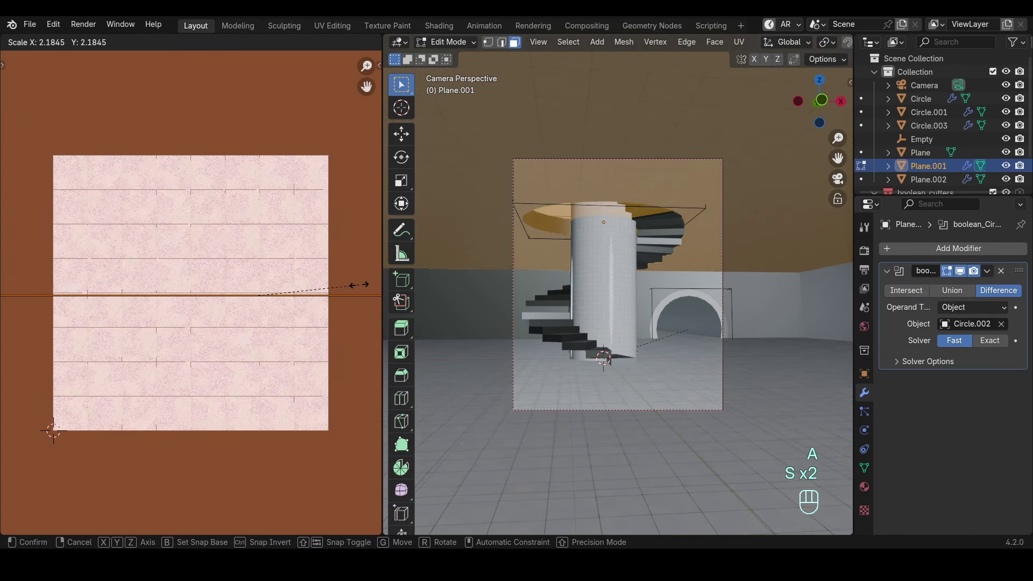
click(370, 284)
key(Tab)
key(ctrl+s)
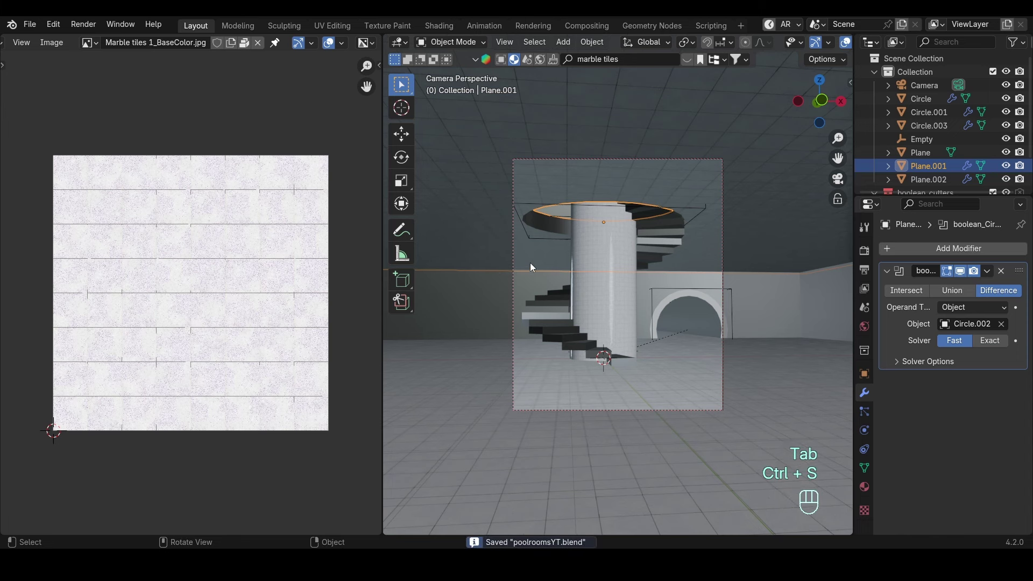
Convert the walls to a plain mesh and delete the boolean cutter around the tunnel arch.
scroll(530, 263, up, 2)
click(596, 282)
click(528, 275)
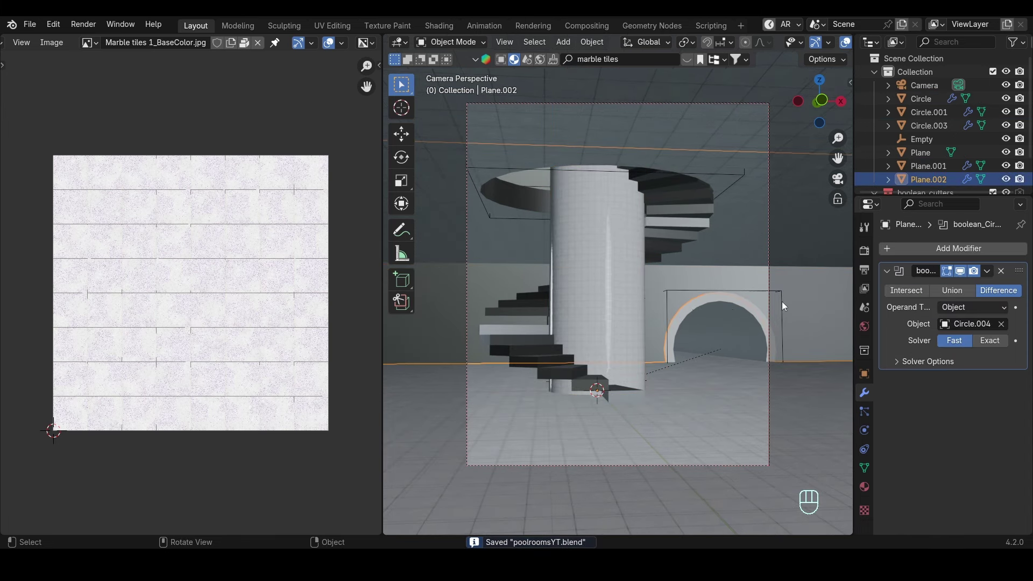
key(q)
click(715, 289)
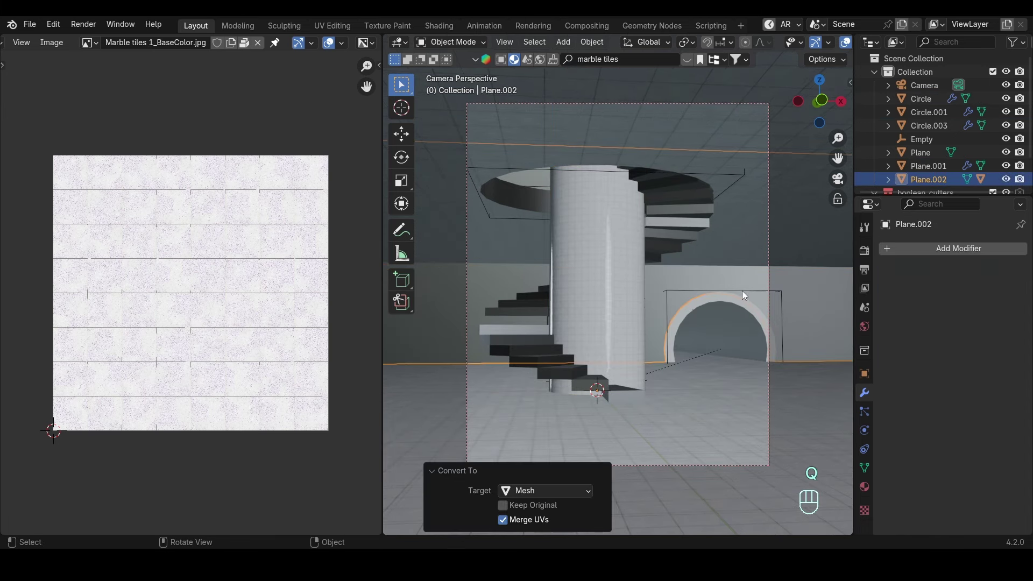
click(741, 291)
key(Delete)
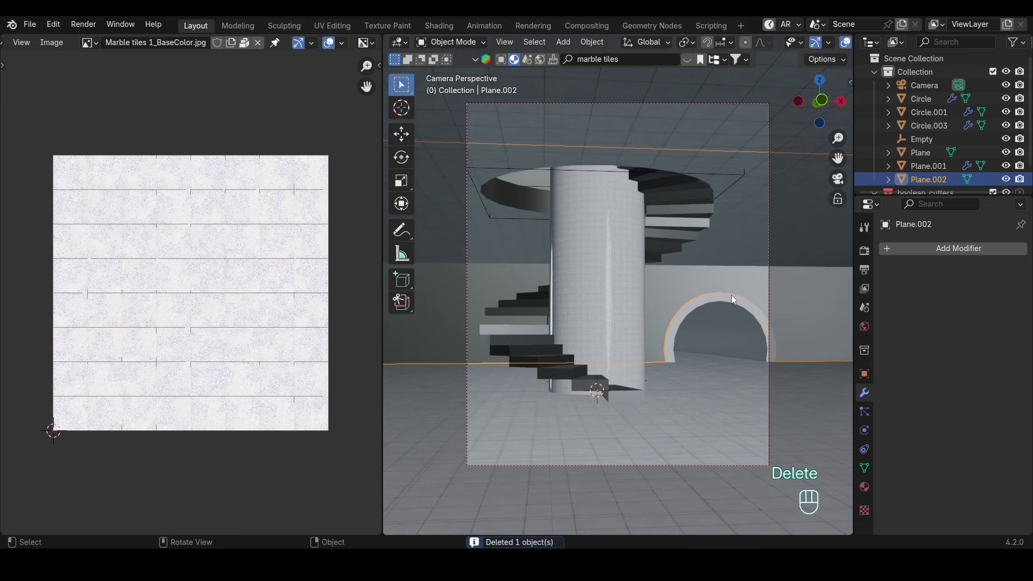
Apply the white marble tiles material from the asset results to the wall around the arch and save the file.
shift+click(722, 300)
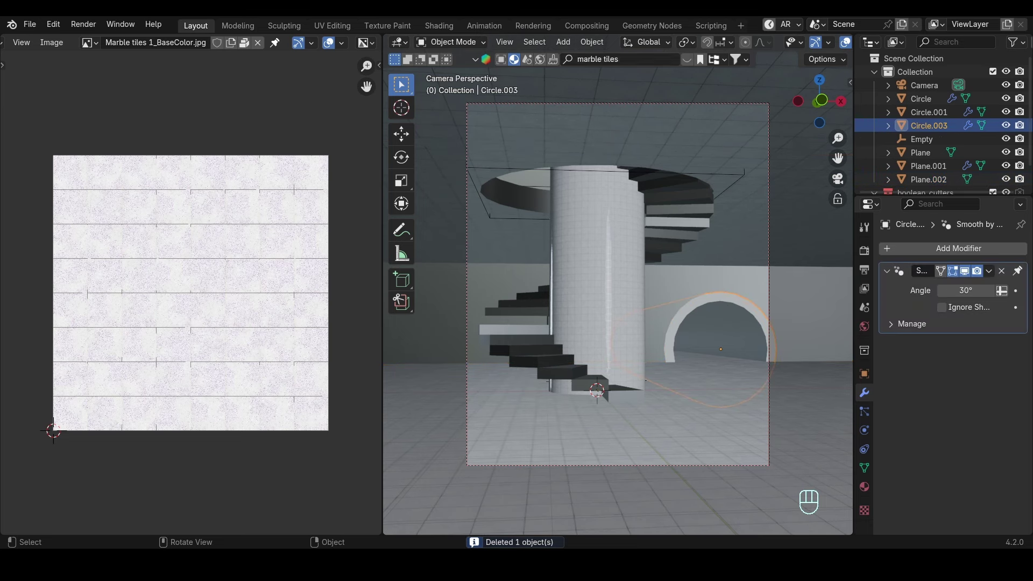
click(688, 60)
drag(578, 124, 667, 295)
key(ctrl+s)
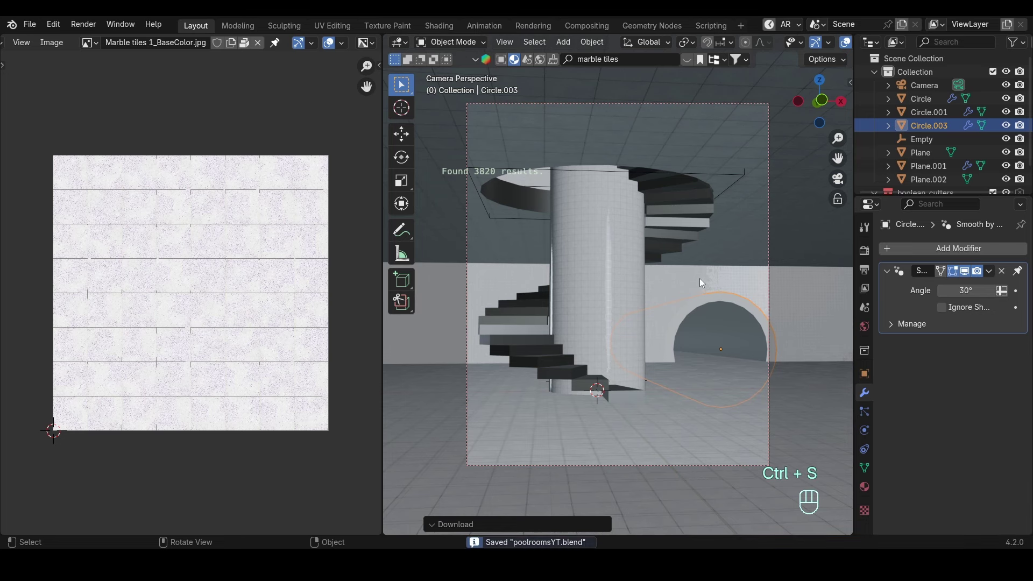
Isolate the tunnel in local view and assign the existing Marble tiles material to it.
key(slash)
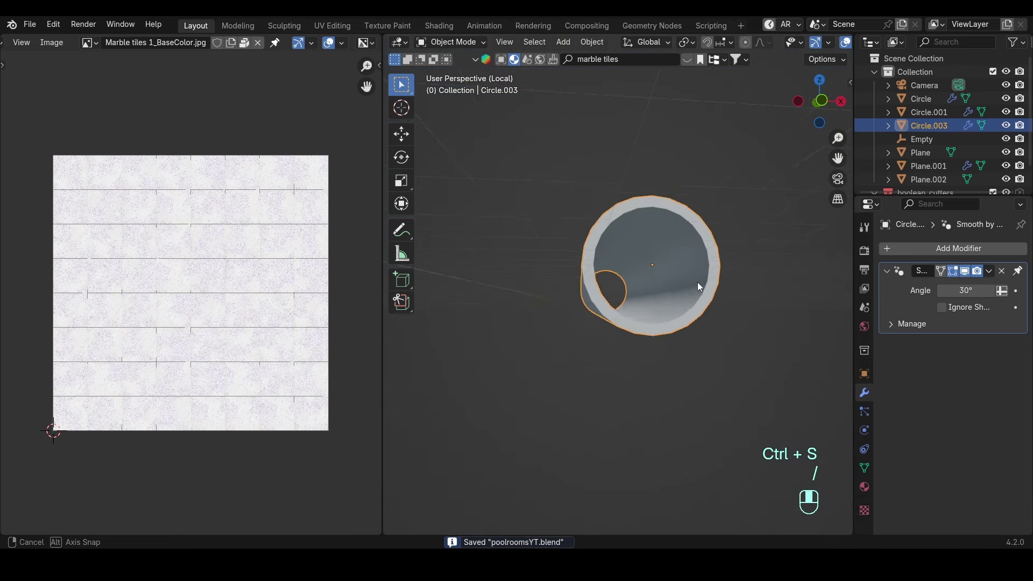
click(687, 59)
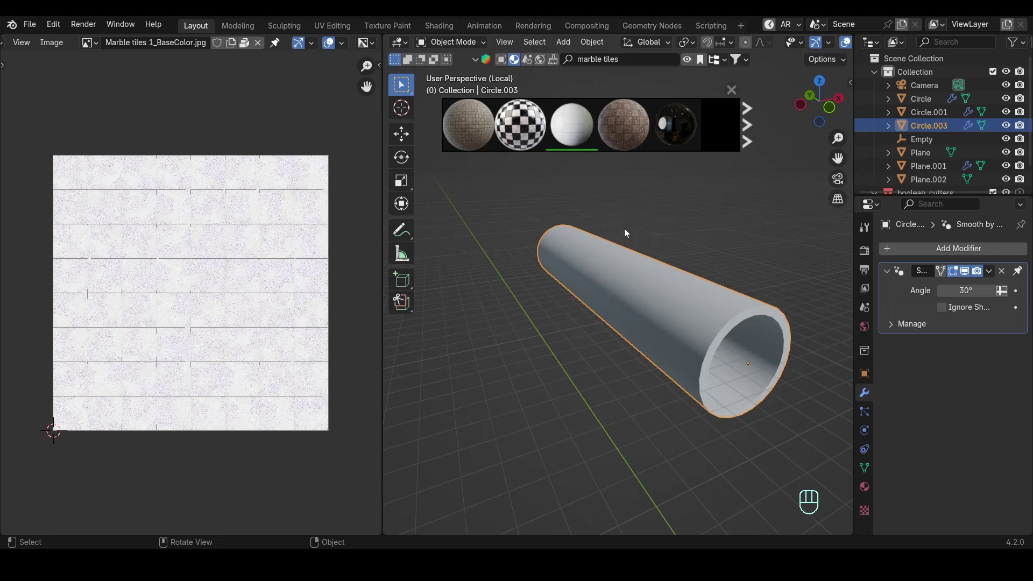
click(865, 487)
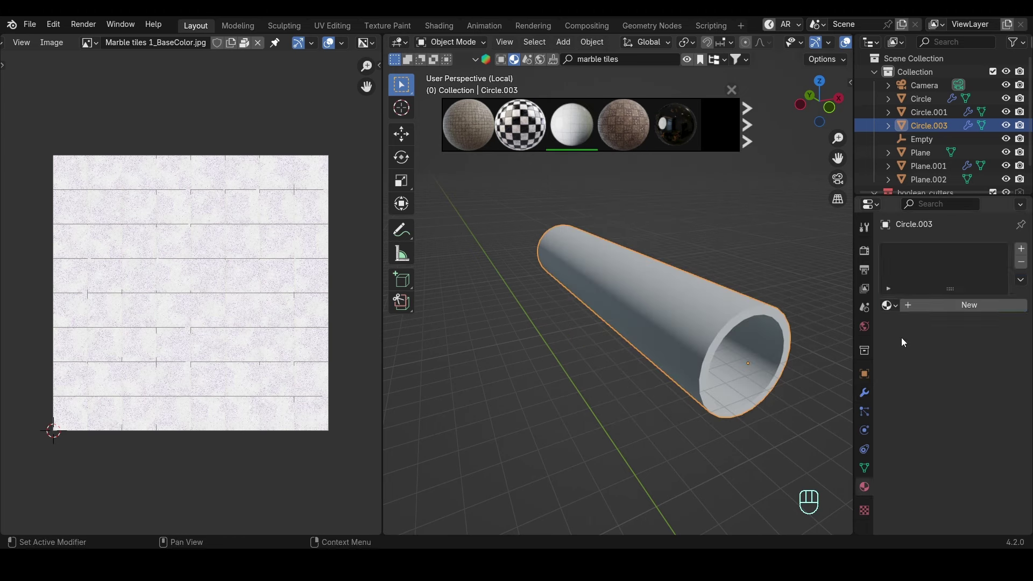
click(893, 307)
click(764, 339)
Unwrap all of the tunnel's faces with Smart UV Project at a 66° angle limit.
key(Tab)
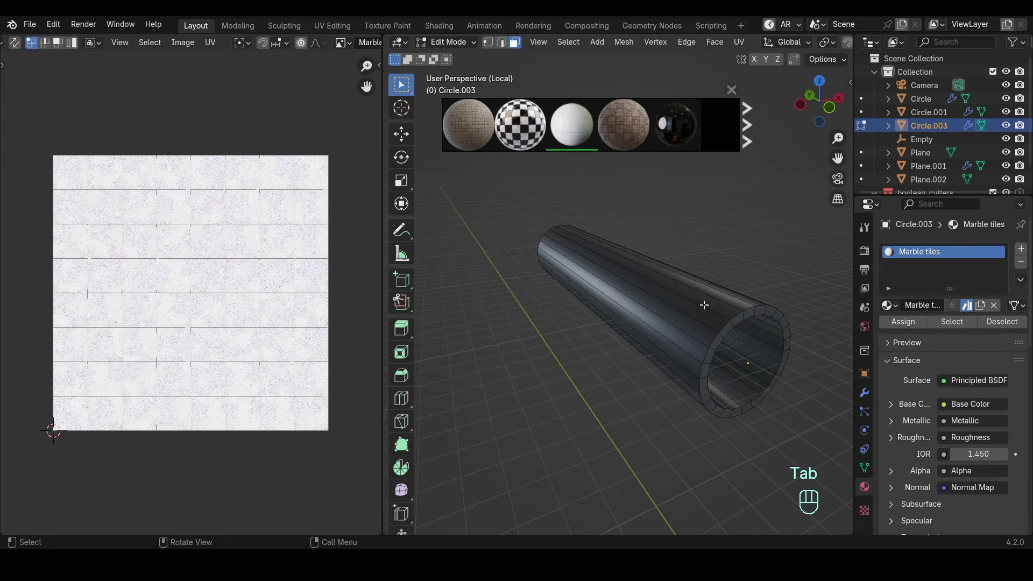
key(a)
key(u)
click(704, 306)
click(683, 428)
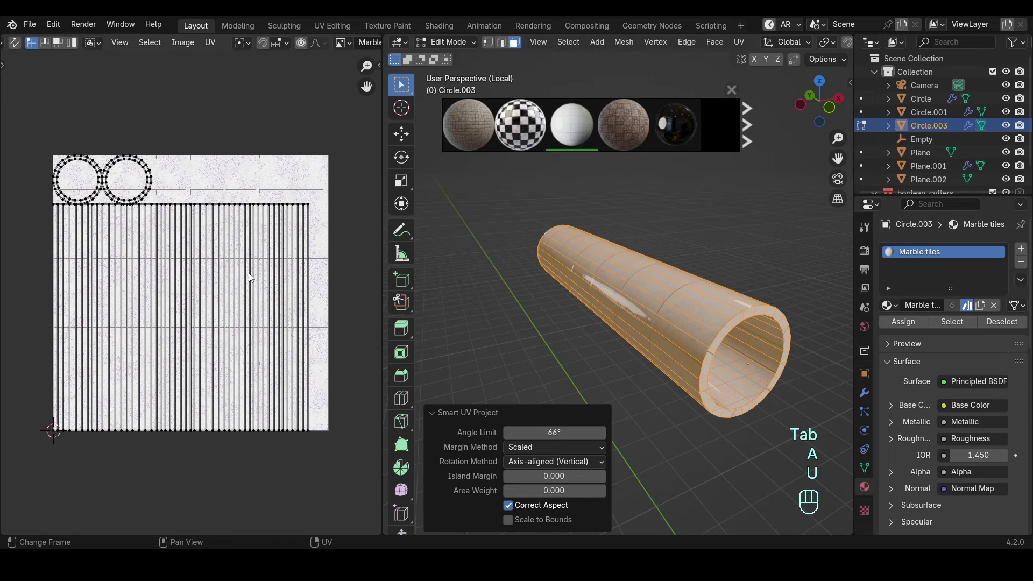
Scale up the tunnel's UVs in two passes for small tiles, leave local view and save the file.
key(a)
key(s)
click(202, 230)
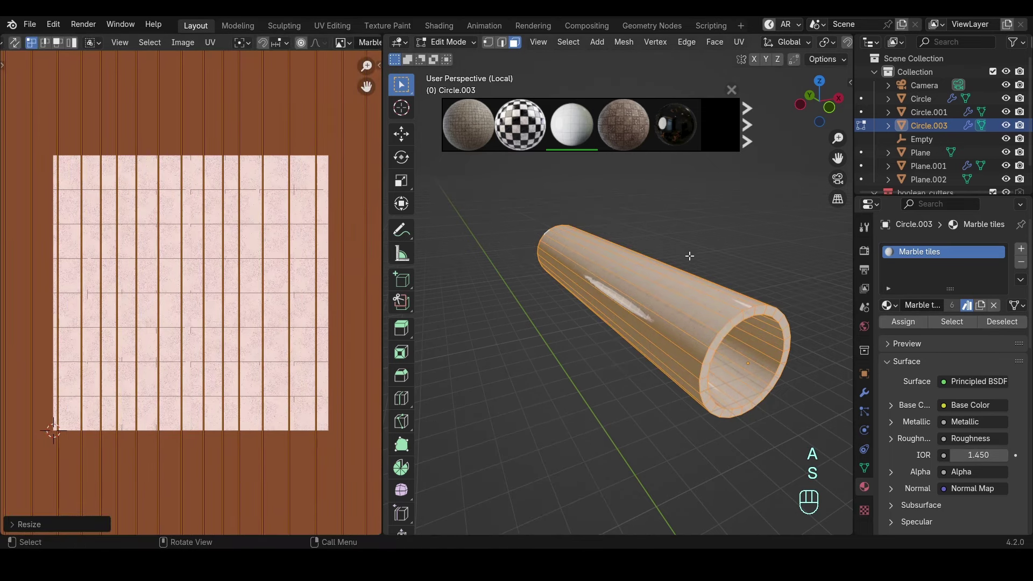
middle_drag(690, 256, 565, 241)
key(s)
right_click(406, 285)
key(s)
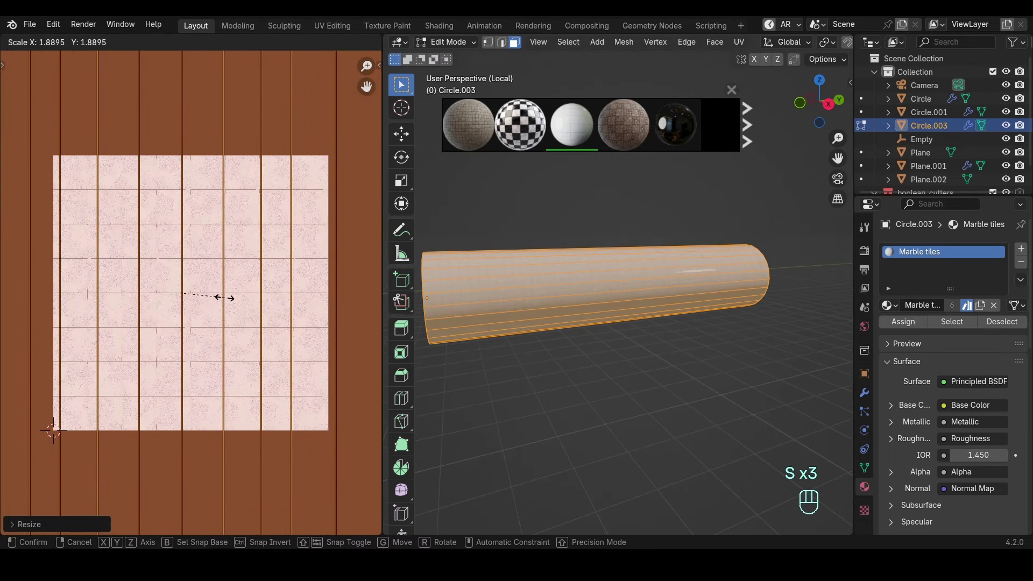
click(239, 299)
key(Tab)
key(KP_Divide)
key(ctrl+s)
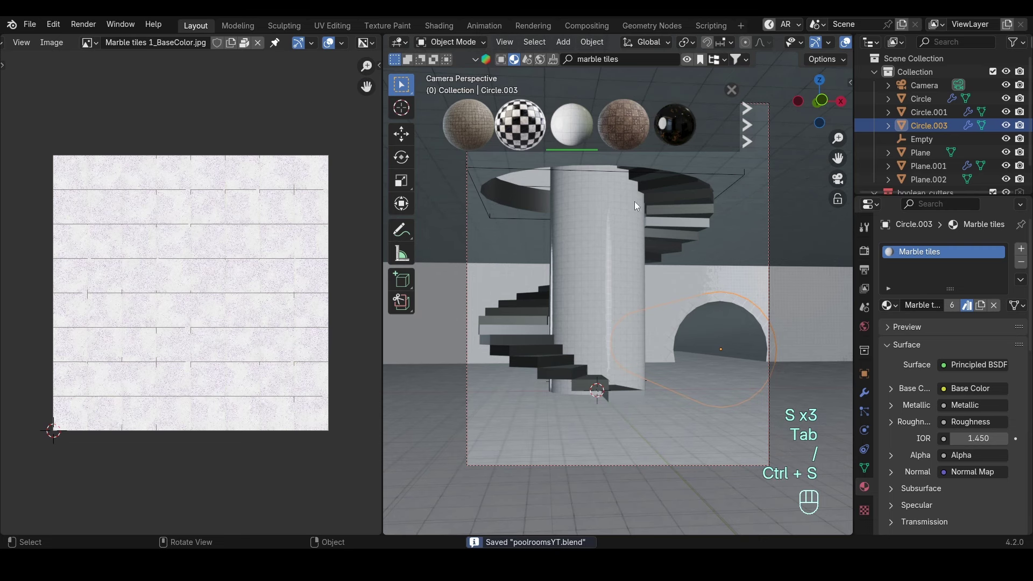
Select all faces of the wall around the arch and rescale their UVs.
click(682, 297)
key(Tab)
key(a)
key(a)
key(s)
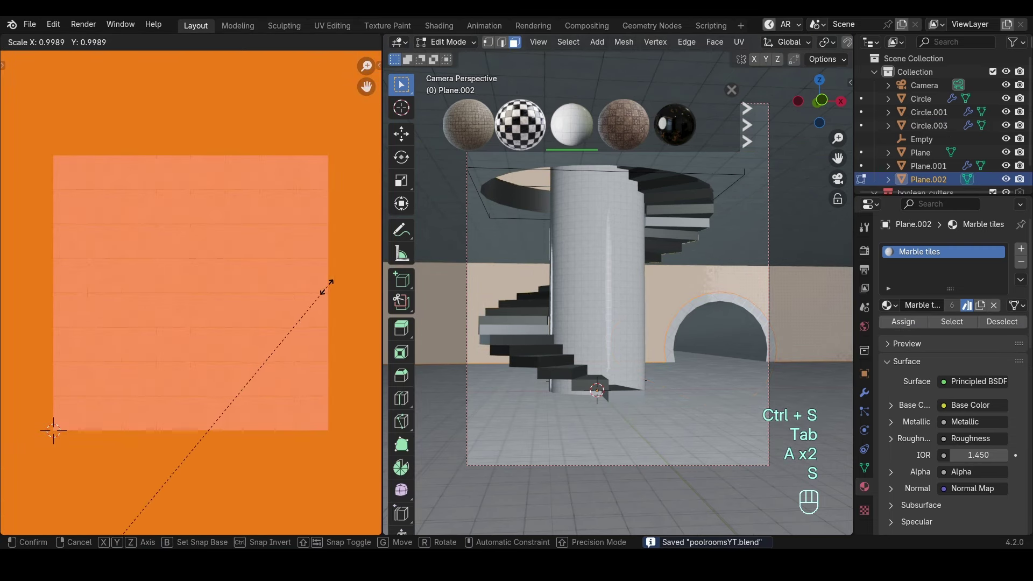
click(291, 317)
Rescale the arched wall's UVs in several more passes while checking the tile size near the arch, then save the file.
mouse_move(638, 282)
middle_down()
mouse_move(662, 293)
mouse_move(655, 283)
mouse_move(626, 315)
mouse_move(648, 291)
middle_up()
scroll(655, 283, up, 4)
scroll(648, 291, down, 2)
key(s)
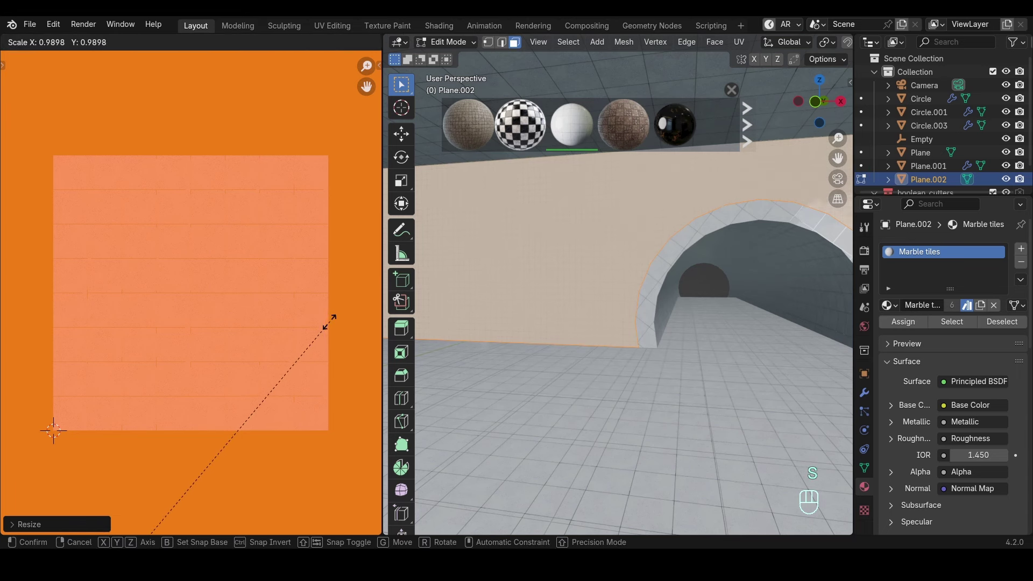
click(225, 448)
key(s)
click(288, 332)
key(s)
click(139, 427)
key(s)
right_click(196, 411)
key(Tab)
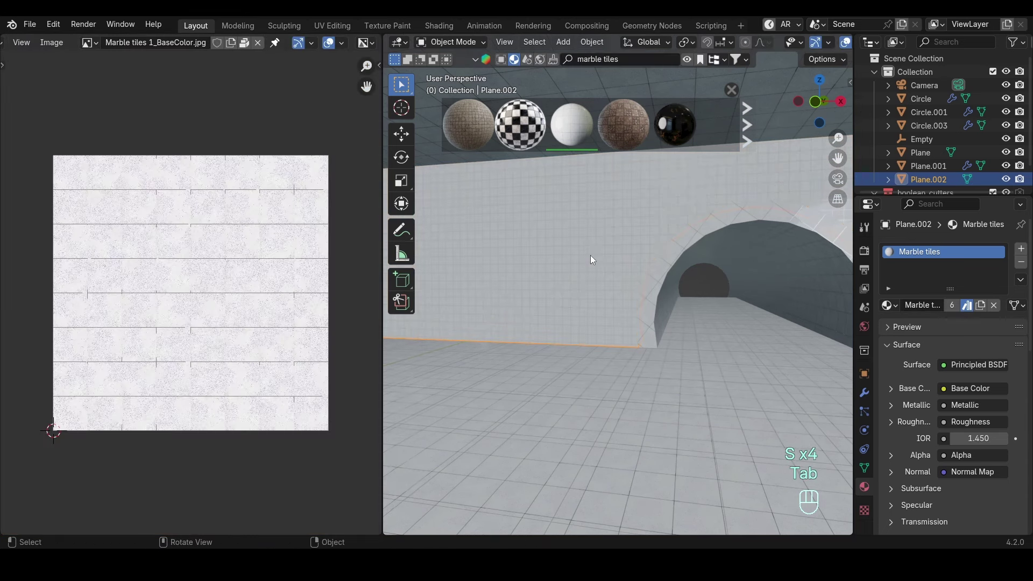
key(KP_0)
key(ctrl+s)
Delete the tunnel object and unwrap all faces of the arched wall with Smart UV Project at a 66° angle limit.
click(722, 321)
key(Delete)
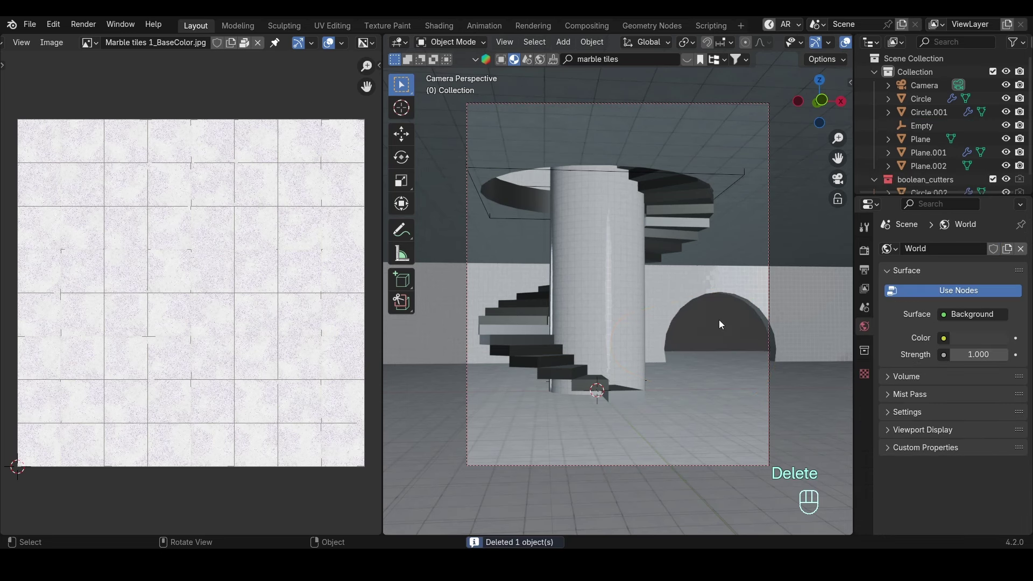
click(737, 295)
key(Tab)
key(a)
key(u)
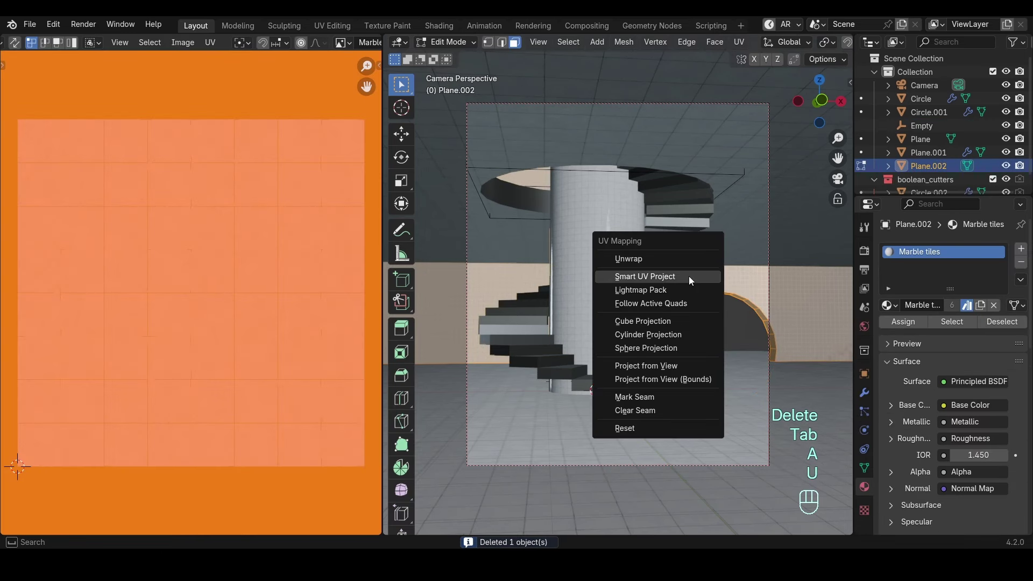
click(689, 276)
click(677, 394)
Scale up the arched wall's UVs in two passes for small tiles and save the file.
scroll(226, 263, down, 5)
key(s)
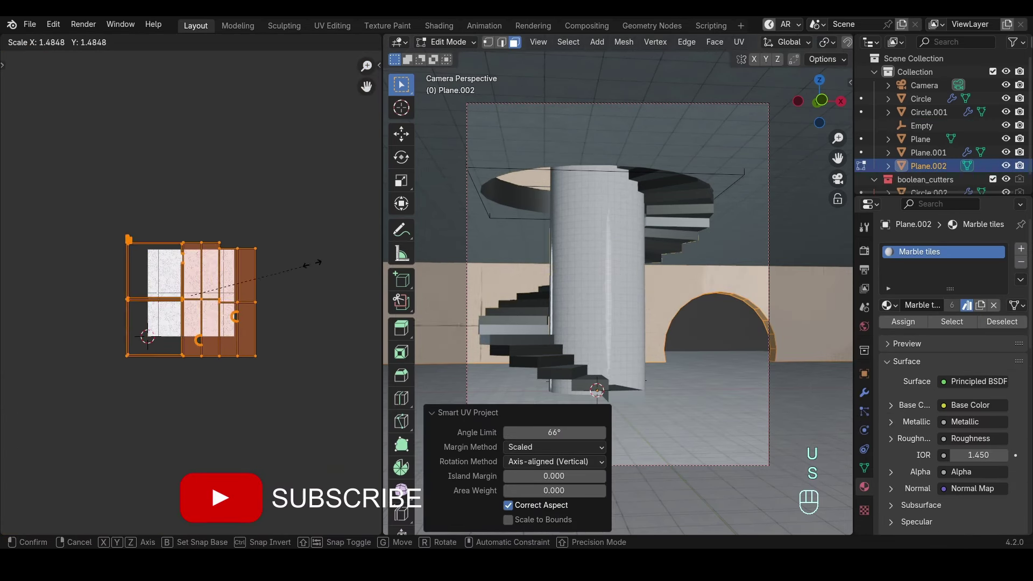
click(232, 264)
key(s)
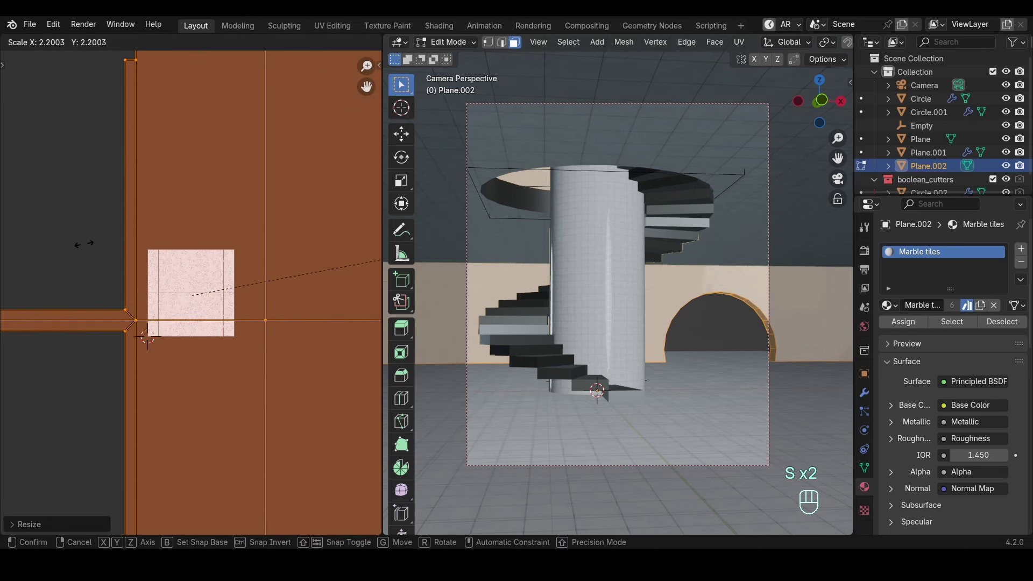
click(266, 233)
key(ctrl+s)
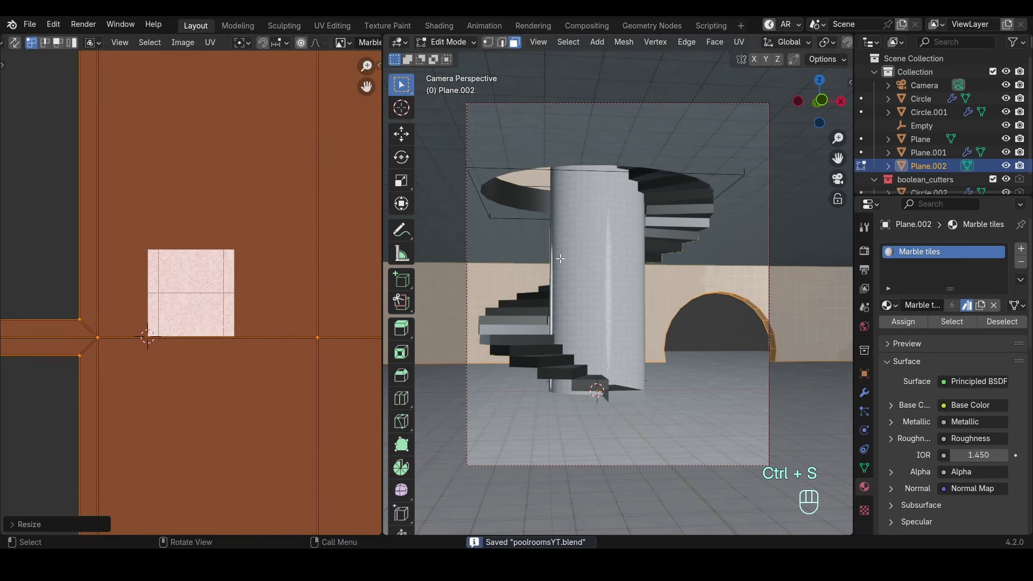
Select the curved edge path around the arch opening on the outer side of the wall.
key(Tab)
middle_drag(645, 269, 623, 283)
key(Tab)
key(3)
key(2)
key(alt+a)
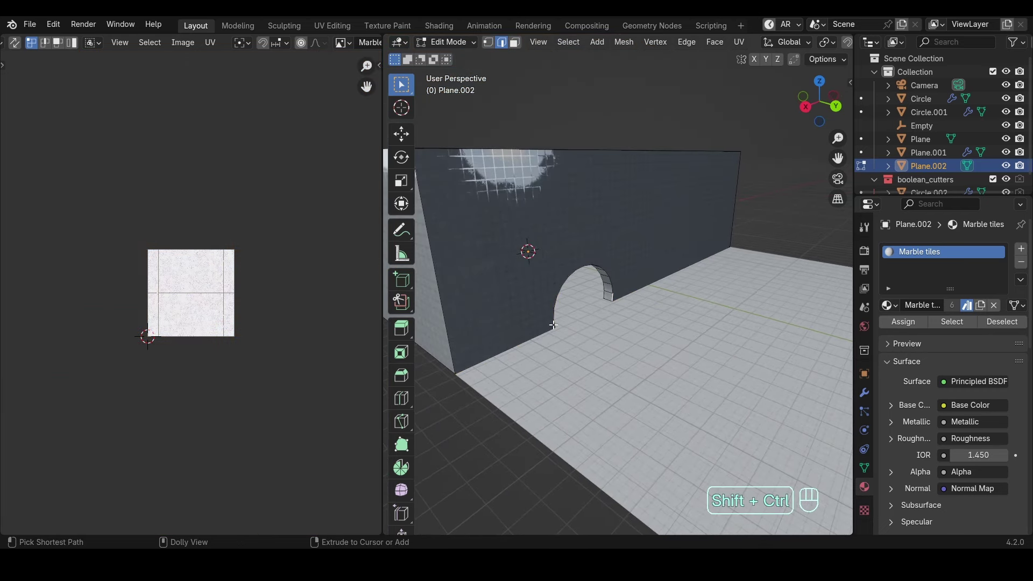
ctrl+shift+click(553, 325)
scroll(599, 315, up, 3)
click(606, 312)
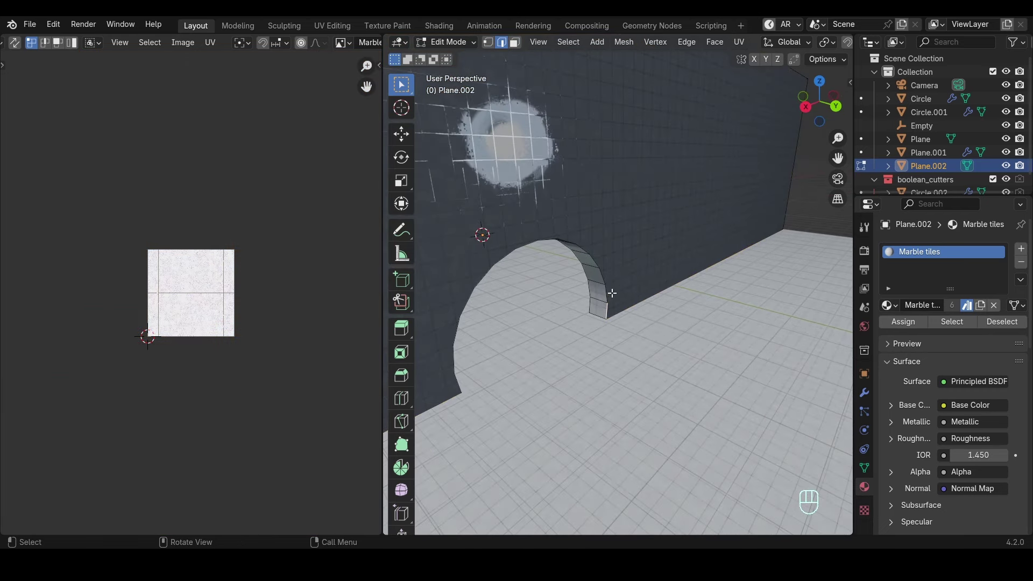
ctrl+click(593, 258)
middle_drag(593, 258, 590, 233)
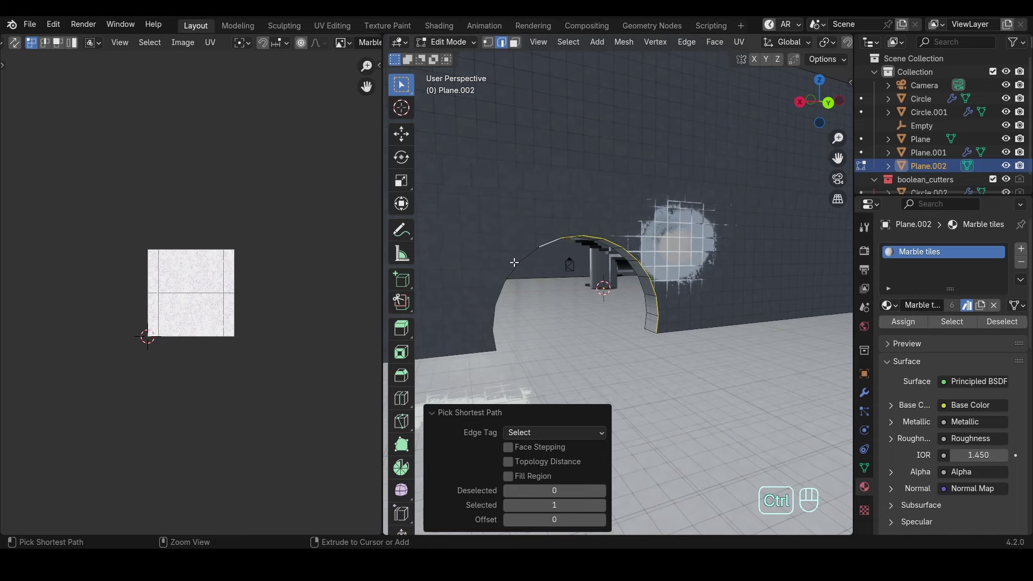
scroll(692, 302, down, 2)
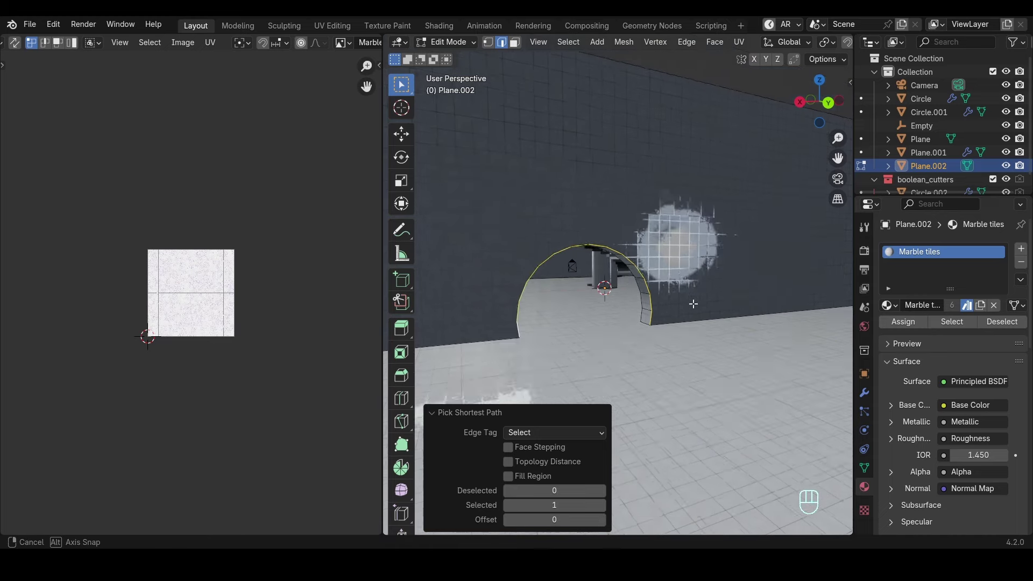
middle_drag(692, 301, 731, 317)
Extrude the selected arch edges away from the room to form a new tunnel, then leave Edit Mode.
key(KP_0)
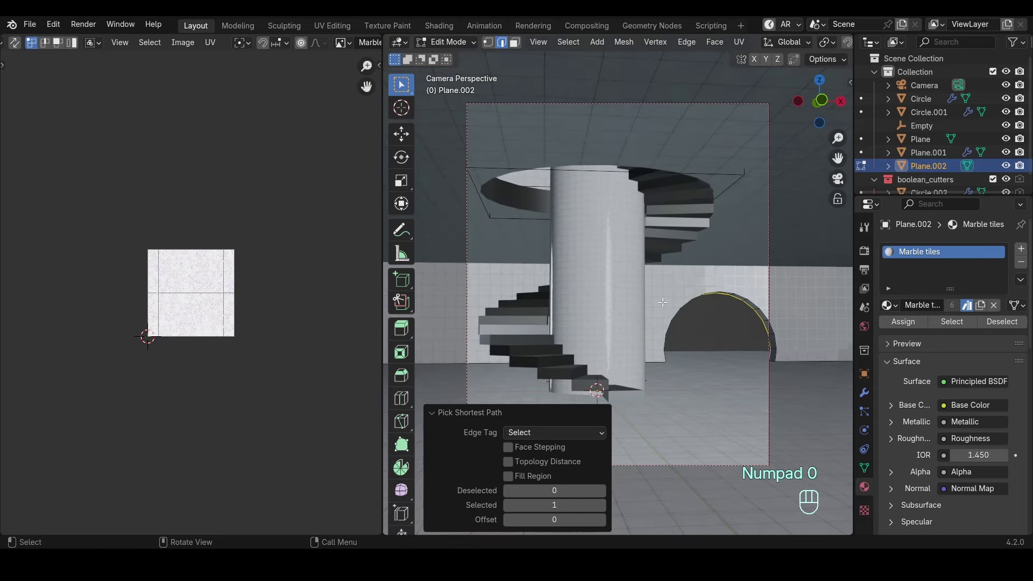
key(e)
click(654, 308)
key(Tab)
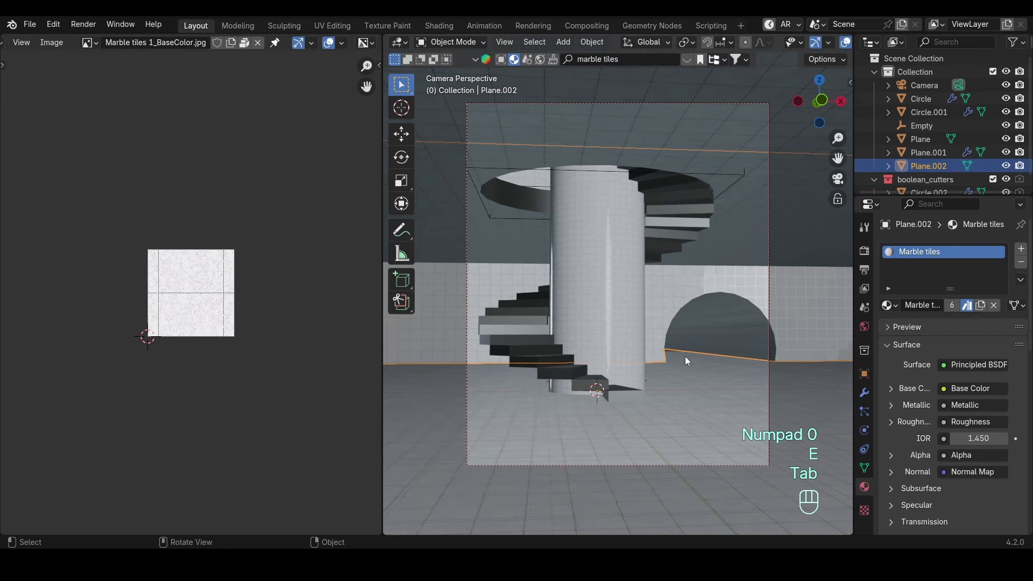
Move the floor's far edge further out beneath the tunnel, return to the camera view and save the file.
click(686, 356)
key(Tab)
middle_drag(686, 356, 614, 351)
scroll(744, 353, down, 2)
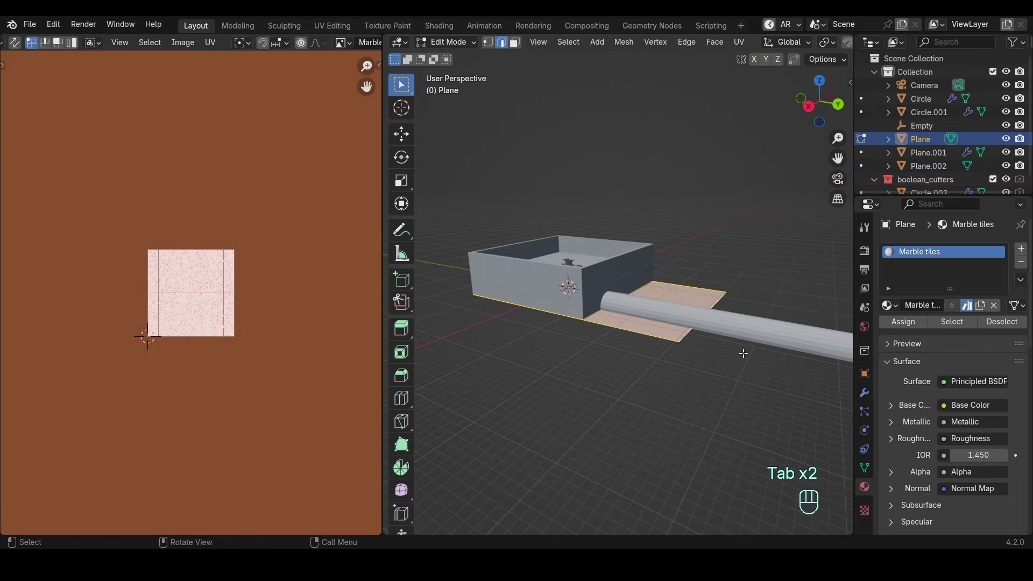
key(g)
key(Tab)
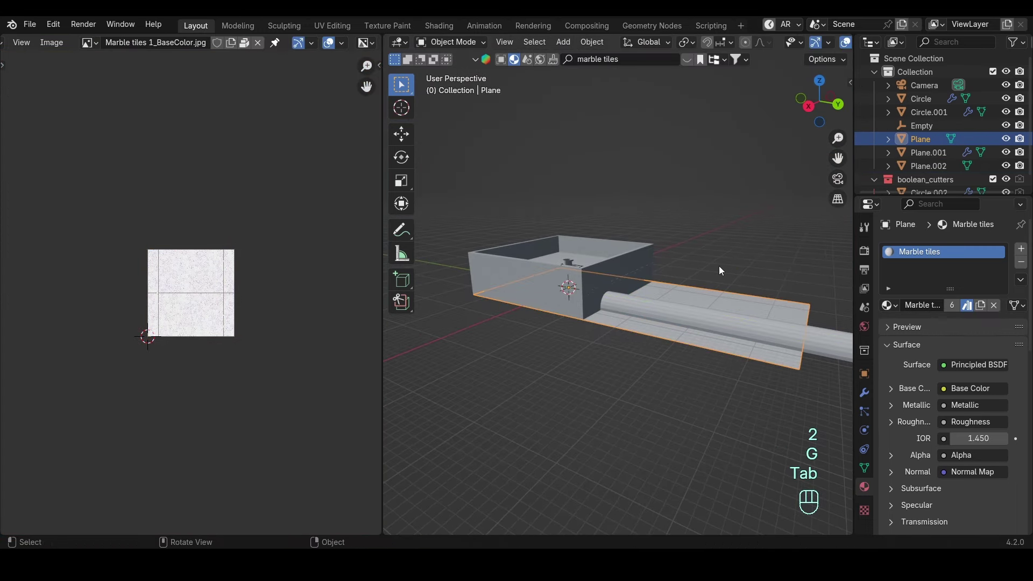
key(KP_0)
key(ctrl+s)
Unwrap all faces of the spiral stairs with Smart UV Project, save the file and close the image editor area.
click(644, 344)
key(Tab)
key(a)
key(u)
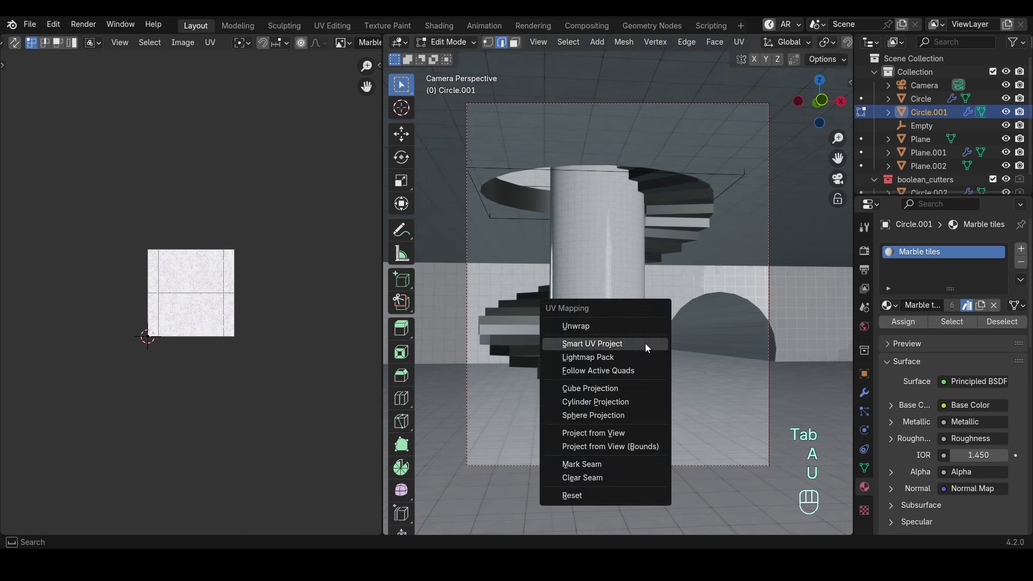
click(645, 343)
click(626, 463)
key(Tab)
key(ctrl+s)
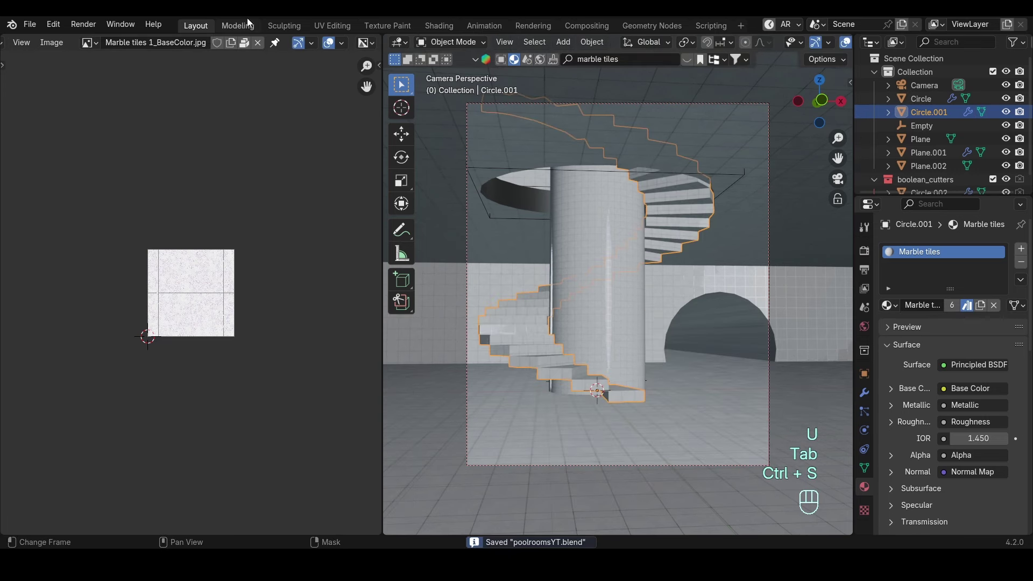
right_click(284, 48)
click(221, 189)
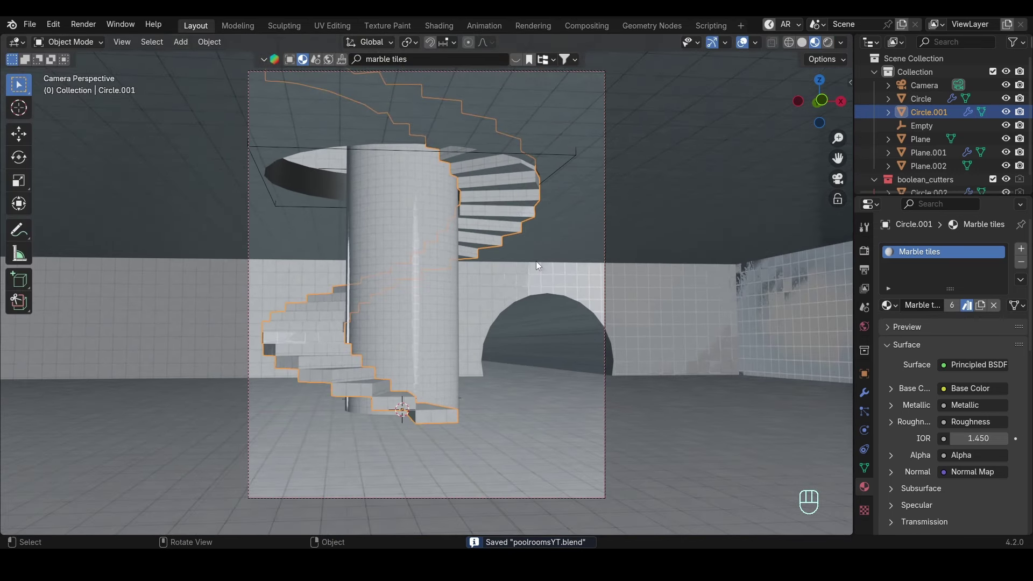
Convert the ceiling with the round stairwell opening to a mesh and delete the leftover boolean cutter.
click(556, 195)
key(q)
click(595, 170)
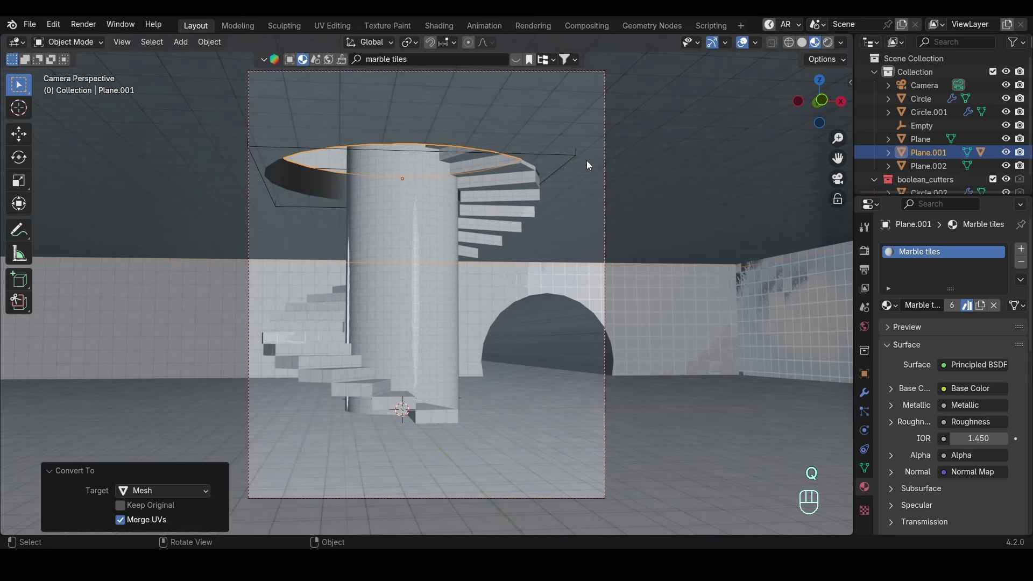
key(Delete)
Select the faces of the stairwell's round inner wall and unwrap them with Smart UV Project at a 66° angle limit.
click(573, 155)
key(Tab)
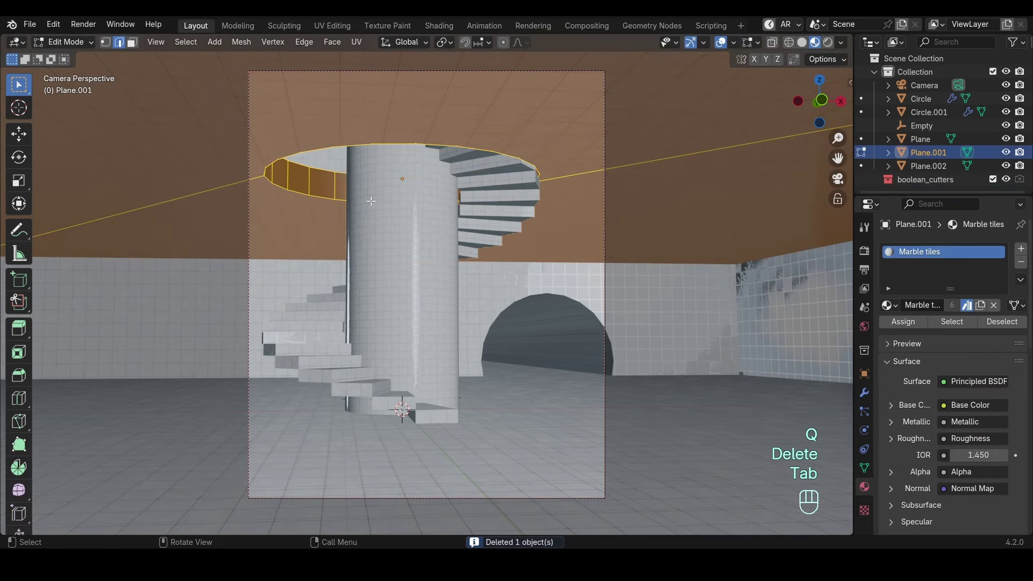
key(3)
key(u)
click(444, 193)
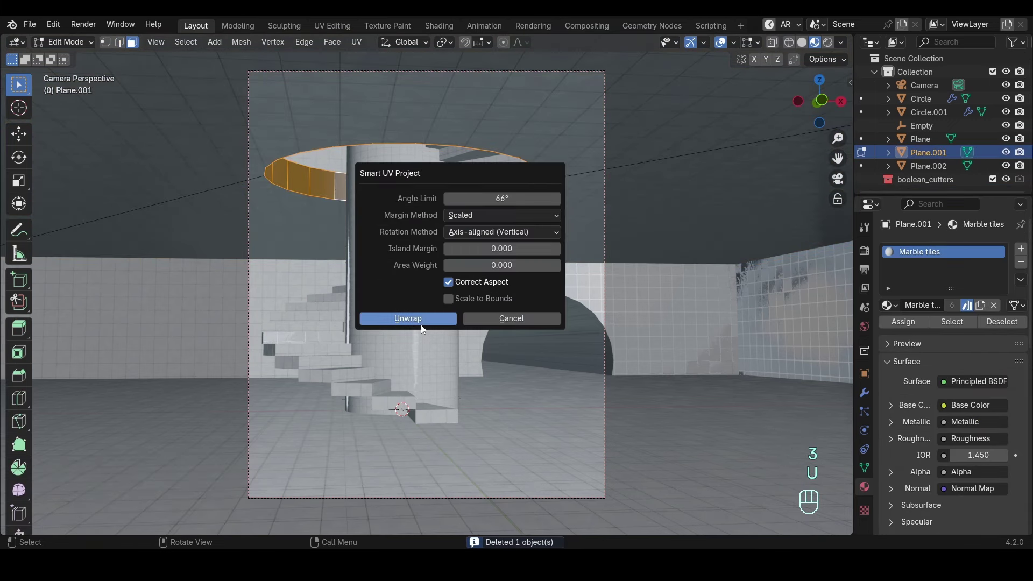
click(421, 322)
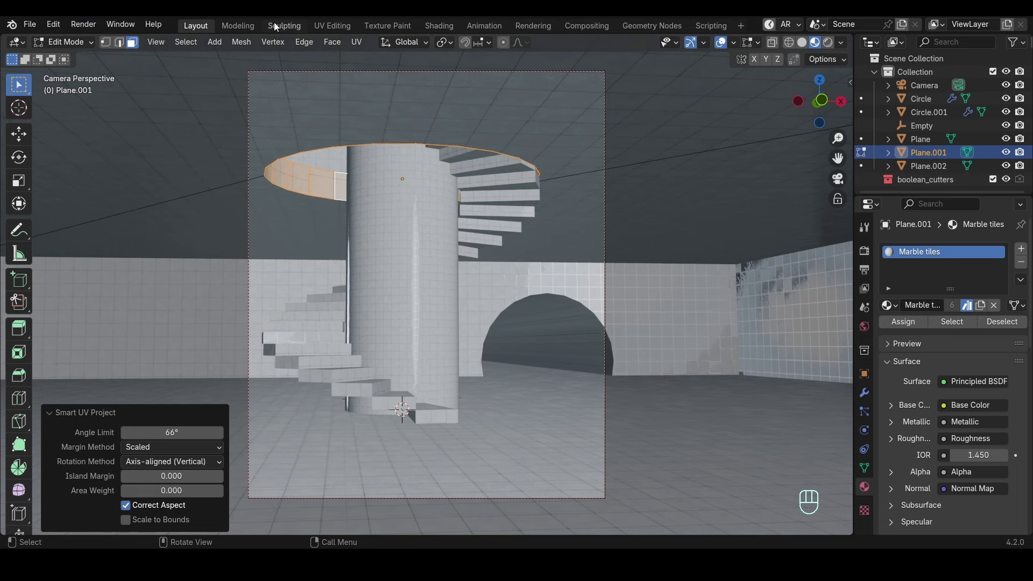
Open a UV Editor beside the viewport and scale the stairwell rim's UVs down to about 0.75.
drag(37, 36, 345, 108)
click(17, 42)
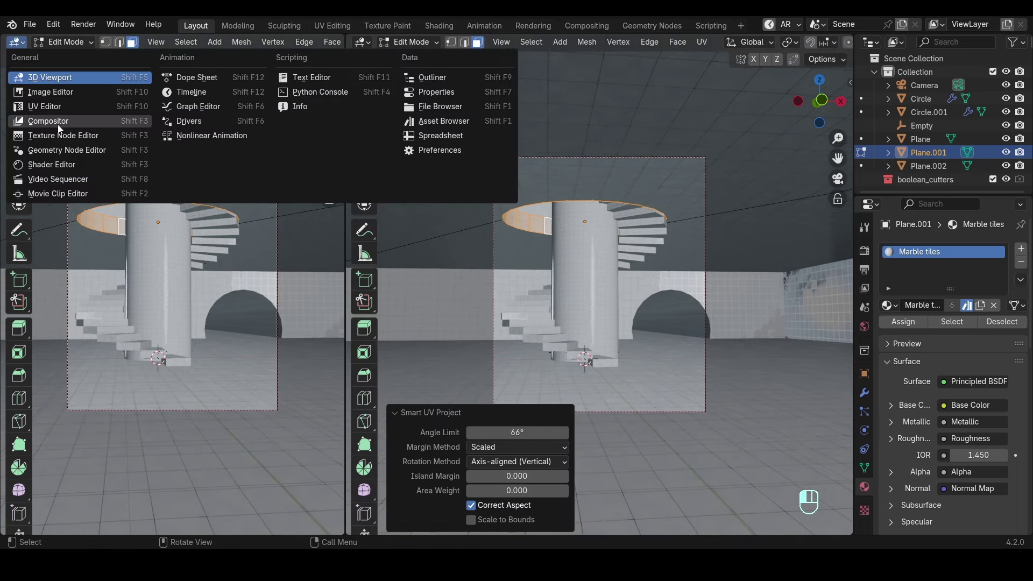
click(59, 109)
key(KP_Decimal)
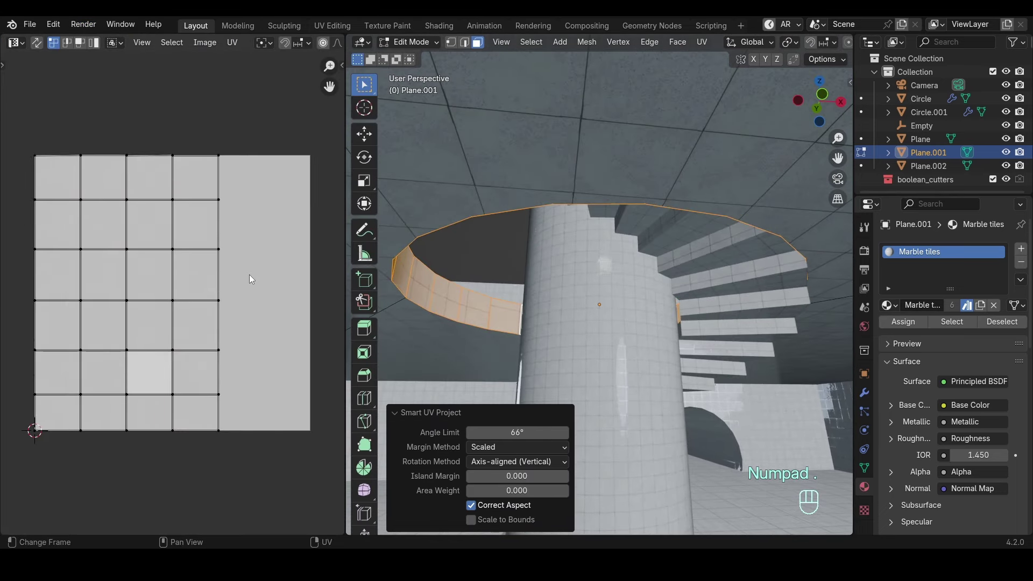
key(a)
key(s)
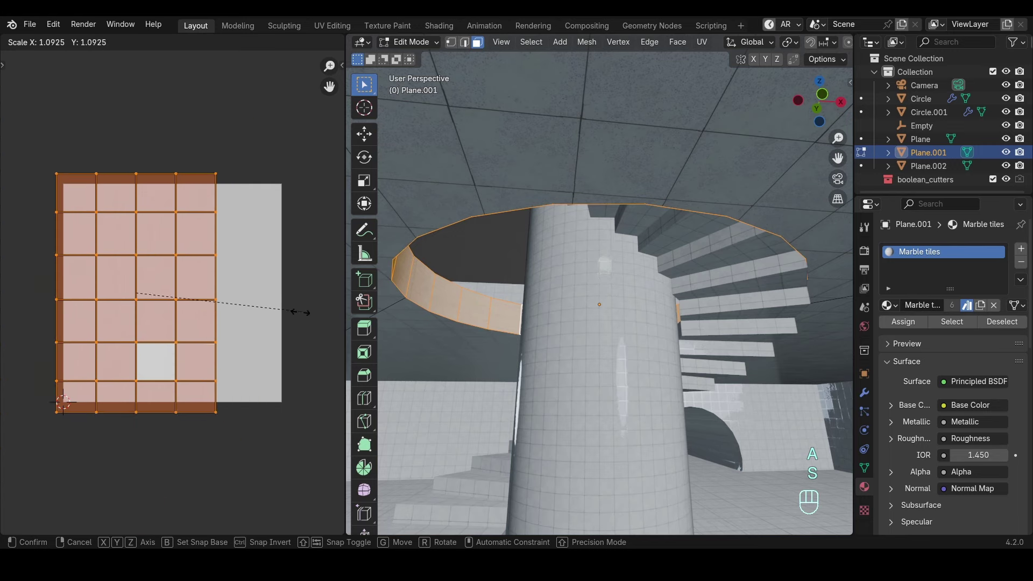
key(shift)
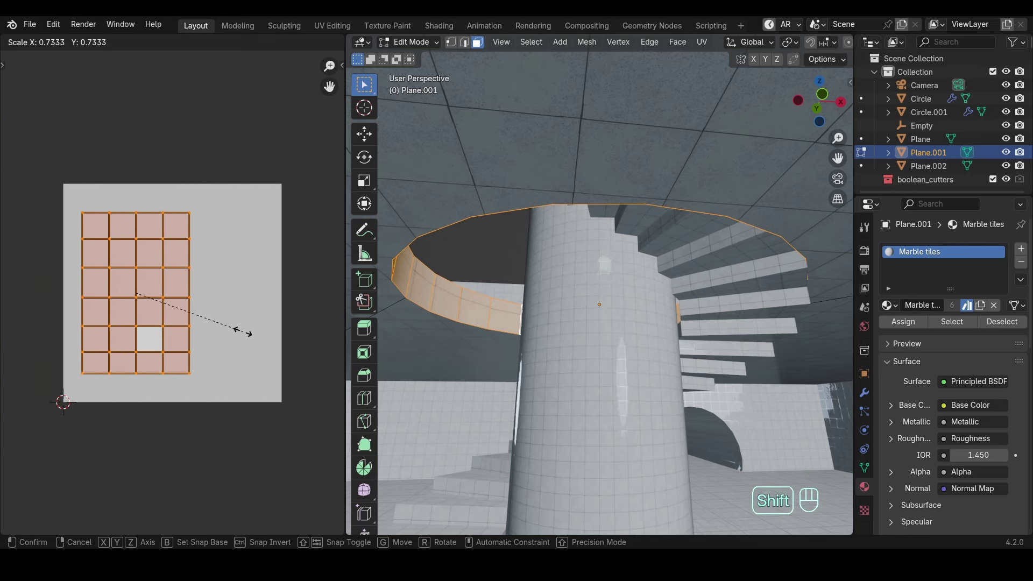
click(269, 325)
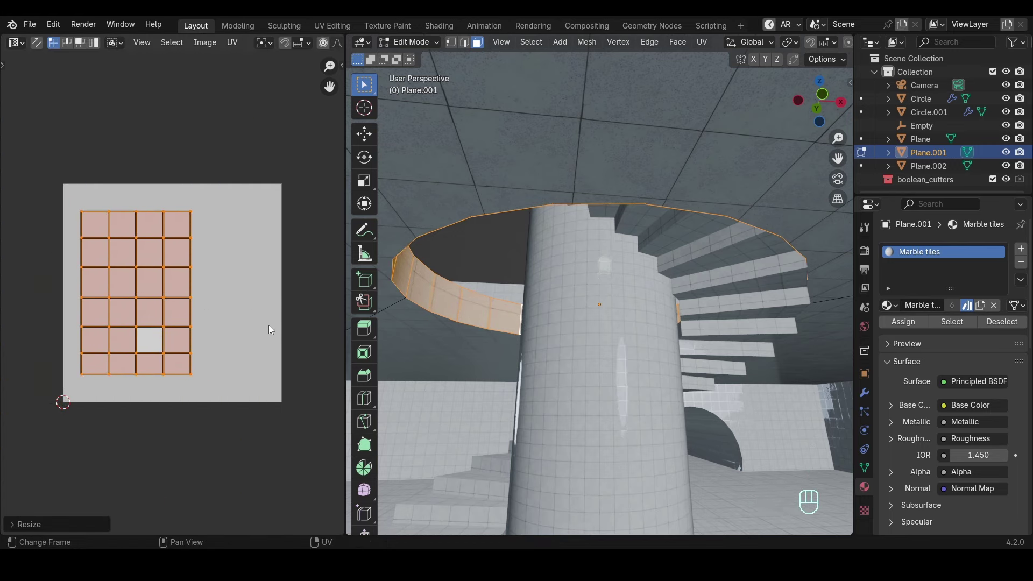
Leave Edit Mode, save the file, return to the camera view and close the UV Editor area.
key(Tab)
key(ctrl+s)
key(KP_0)
right_click(317, 47)
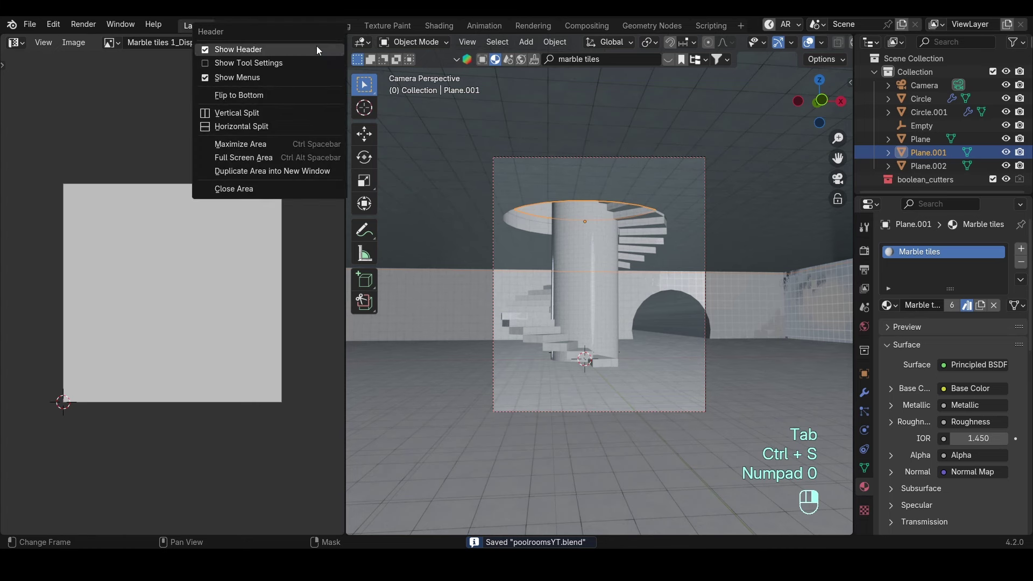
click(248, 187)
Duplicate the floor in place and remove the Marble tiles material from the copy.
key(shift+d)
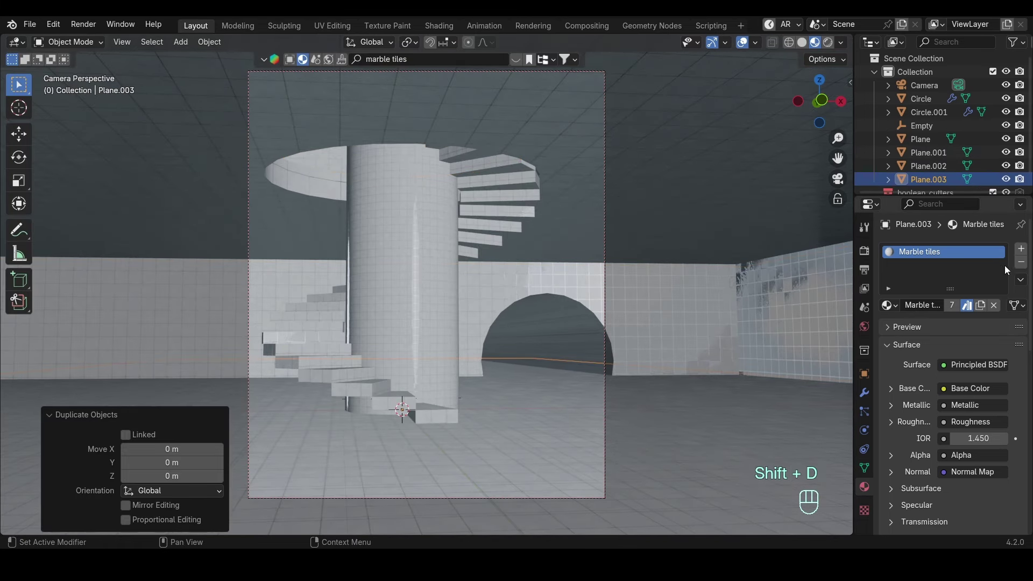
click(1020, 262)
key(Tab)
key(Tab)
Raise the floor copy about 0.54 m along the Z axis and save the file.
key(g)
key(z)
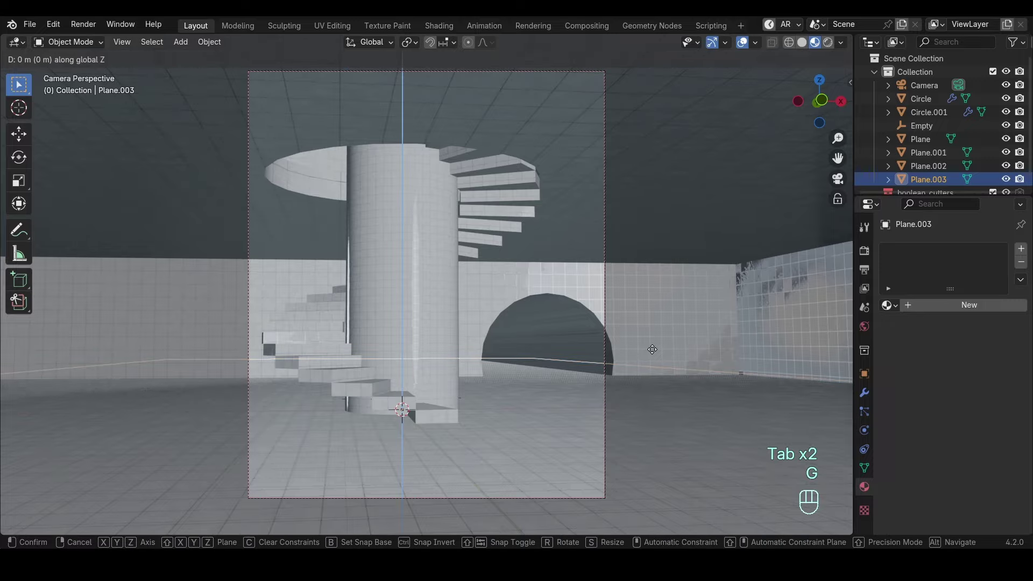
click(558, 302)
key(ctrl+s)
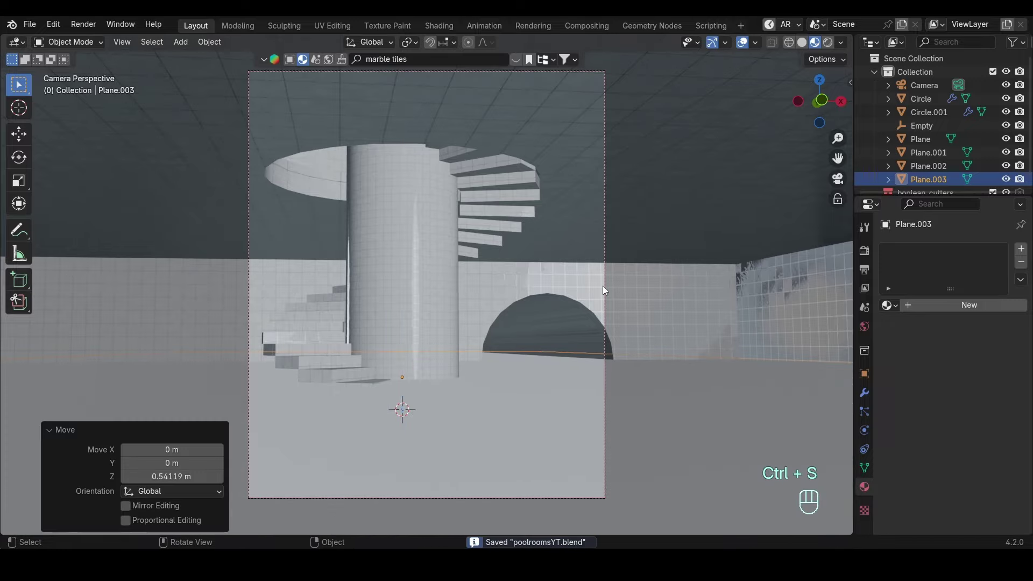
Split off a second area below the viewport and switch it to the Shader Editor.
middle_drag(603, 286, 558, 299)
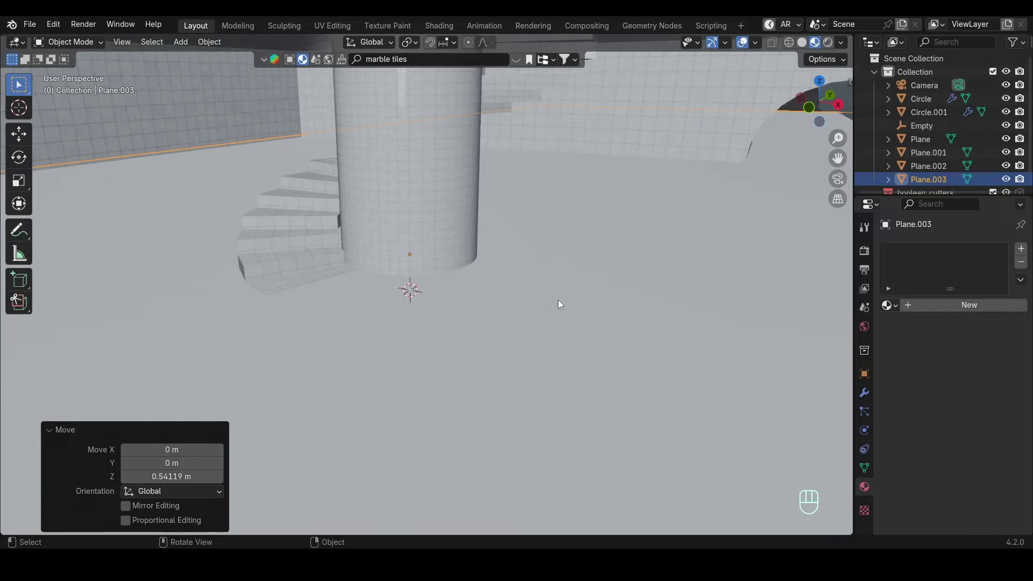
drag(853, 533, 776, 301)
click(16, 311)
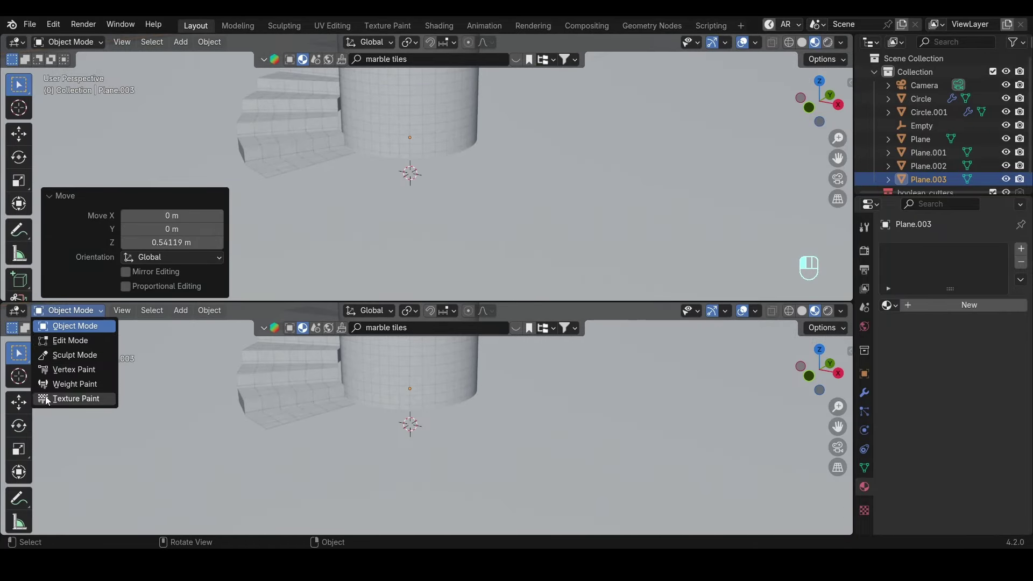
click(17, 312)
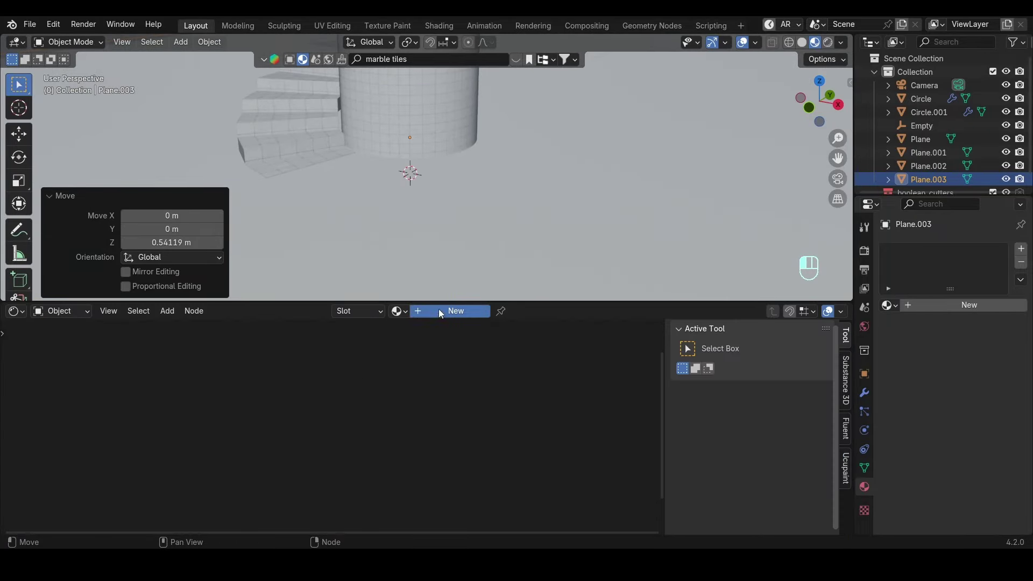
Create a new material for the raised floor copy.
click(440, 312)
scroll(496, 197, down, 2)
middle_drag(433, 201, 431, 196)
scroll(413, 383, up, 2)
middle_drag(415, 412, 487, 367)
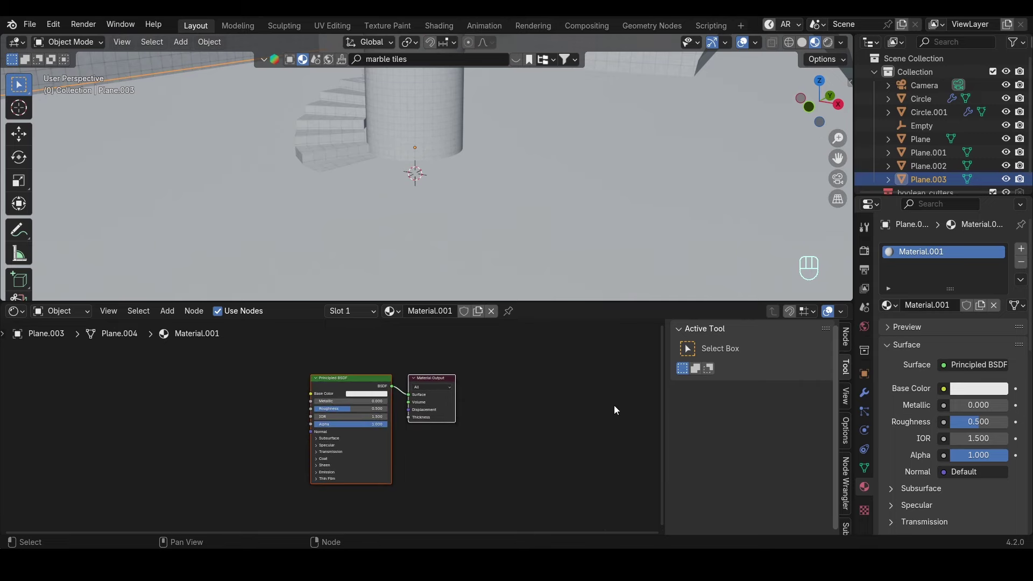
Hide the Shader Editor sidebar and set the Principled BSDF's roughness to 0 and IOR to 1.333.
key(n)
middle_drag(392, 424, 433, 424)
scroll(429, 423, up, 5)
drag(499, 405, 442, 404)
click(524, 466)
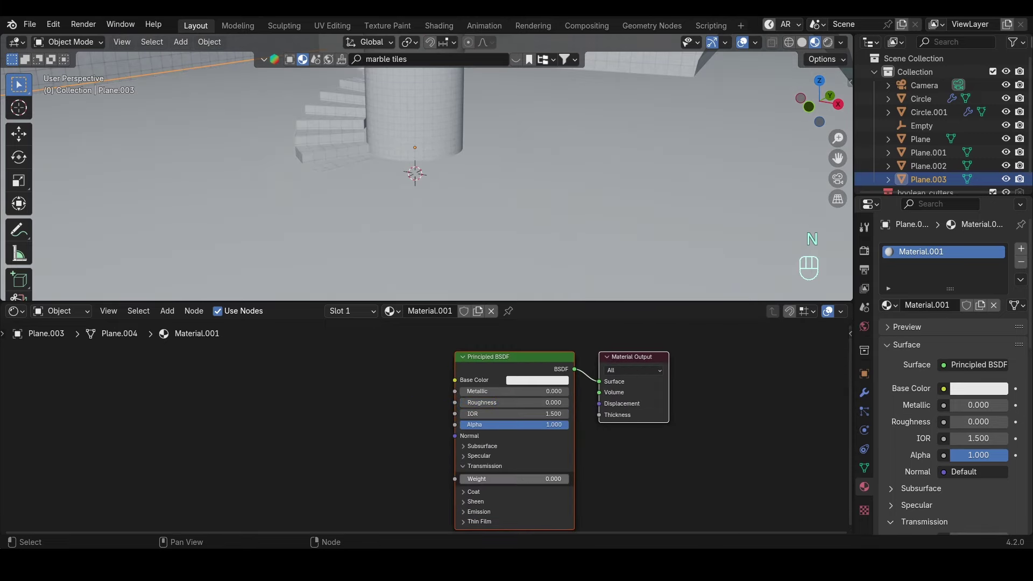
click(473, 467)
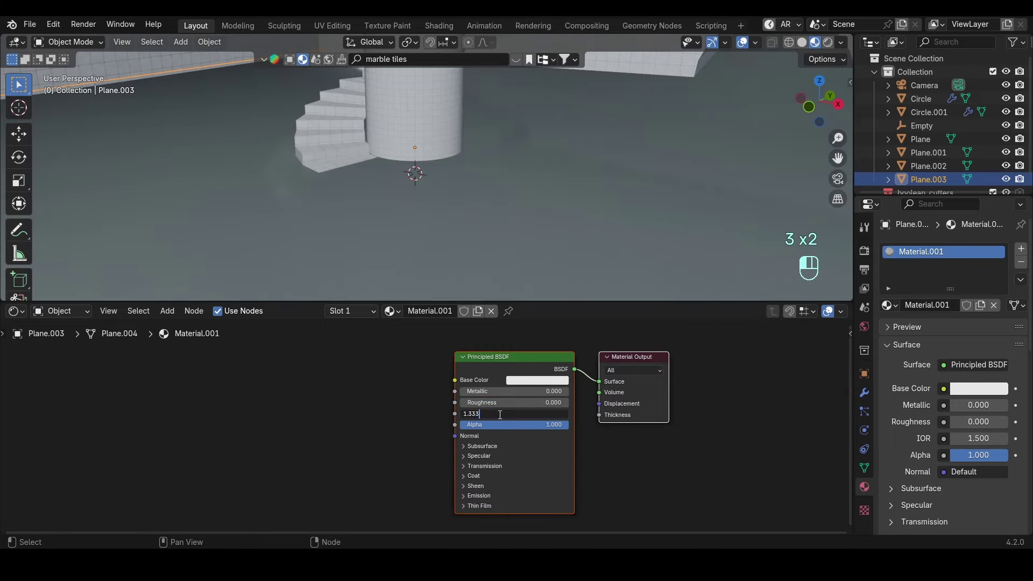
key(Return)
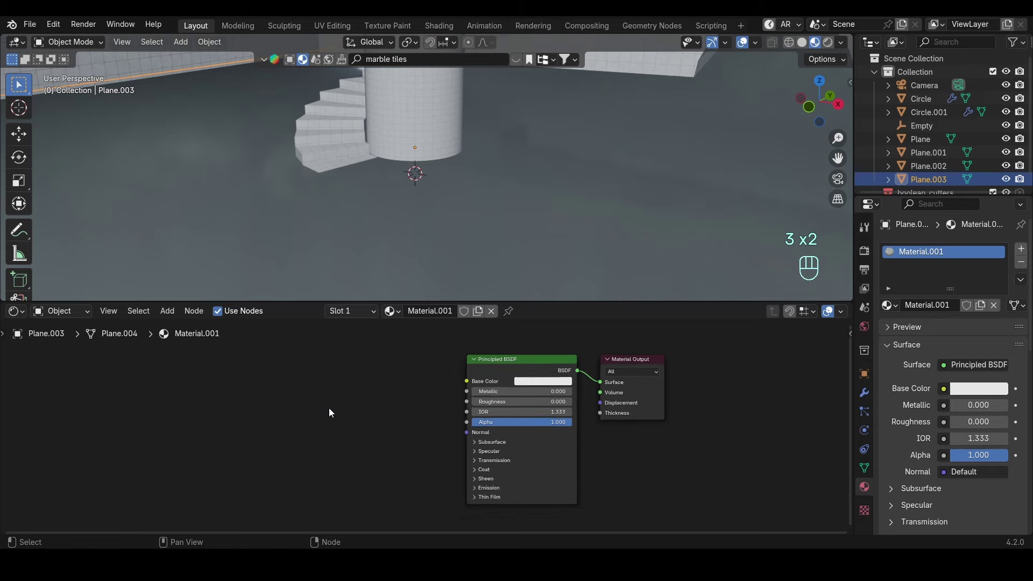
Add a Noise Texture node with Texture Coordinate and Mapping nodes connected to it.
key(shift+a)
text(noi)
key(Return)
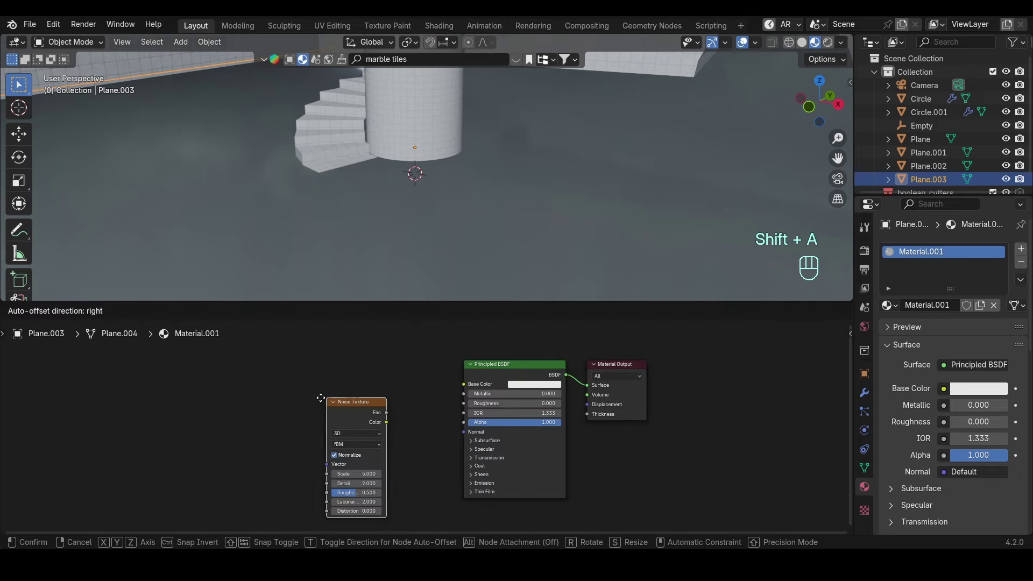
click(323, 377)
key(ctrl+t)
Insert a Bump node feeding the Principled BSDF's Normal and connect the noise Fac output to its Height.
key(shift+a)
text(bump)
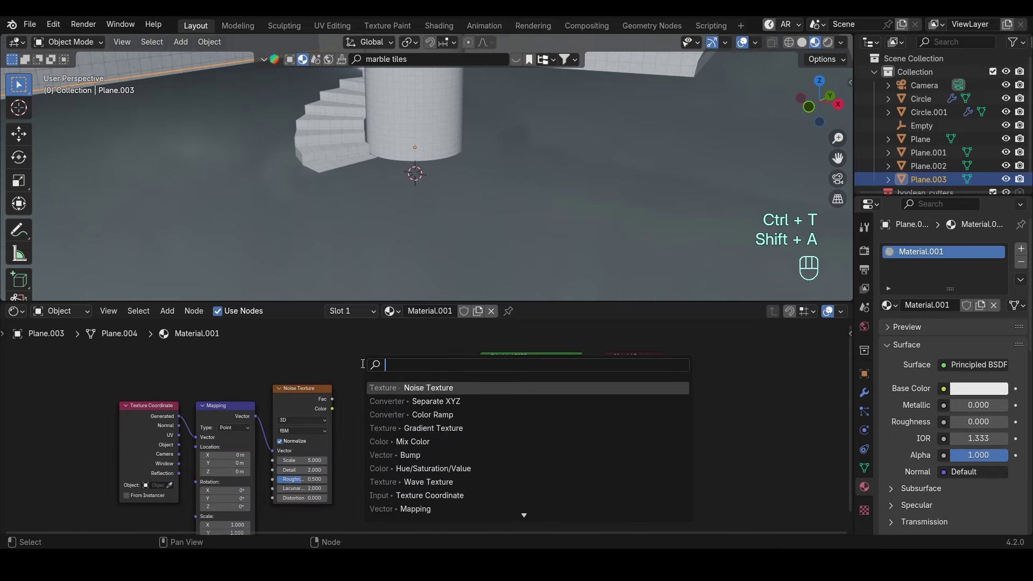
key(Return)
click(425, 402)
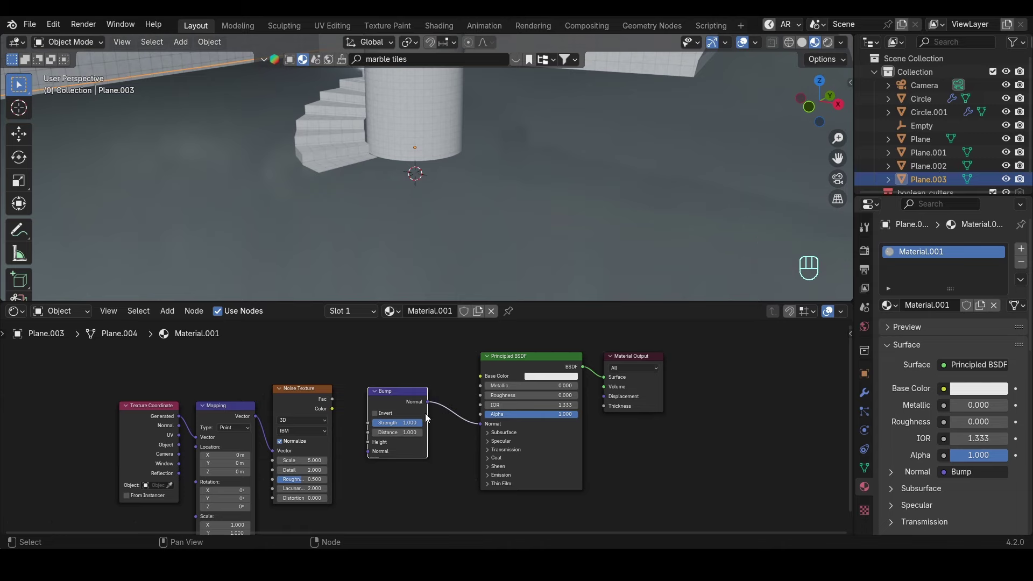
drag(334, 399, 369, 443)
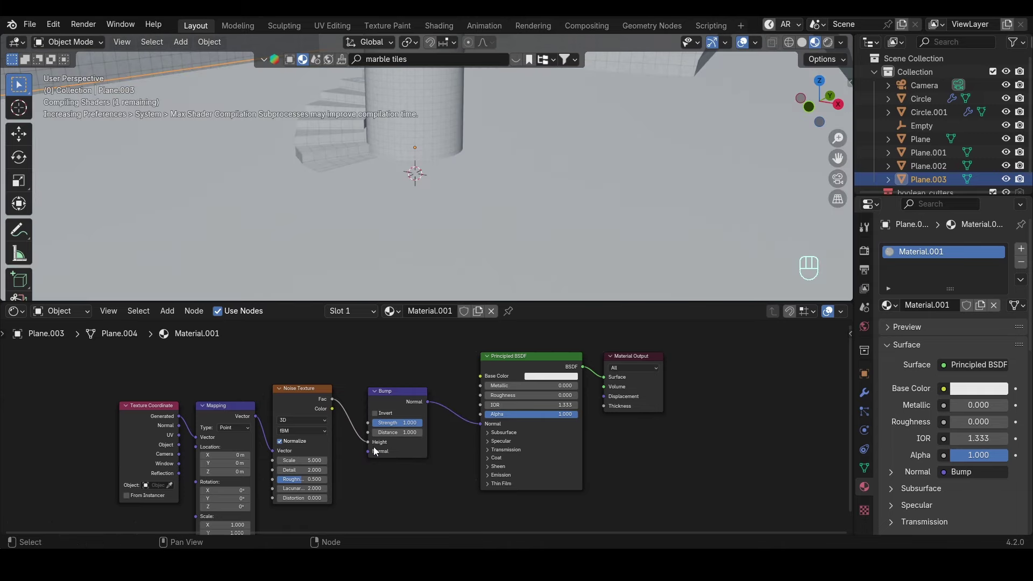
Set a turquoise base color (hue 0.475, saturation 0.593, value 0.8), save, and feed the Mapping node from Object coordinates.
click(551, 376)
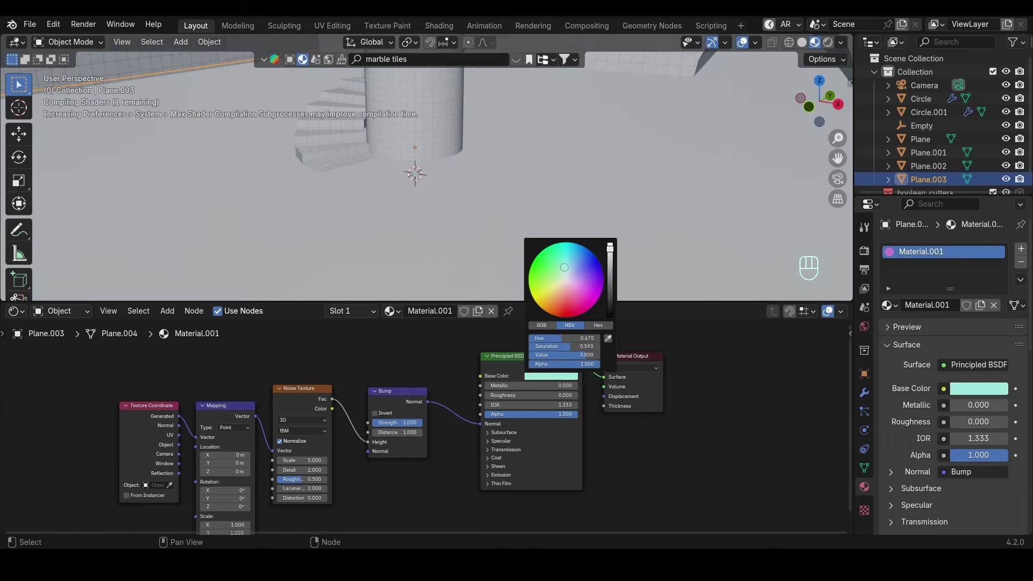
key(ctrl+s)
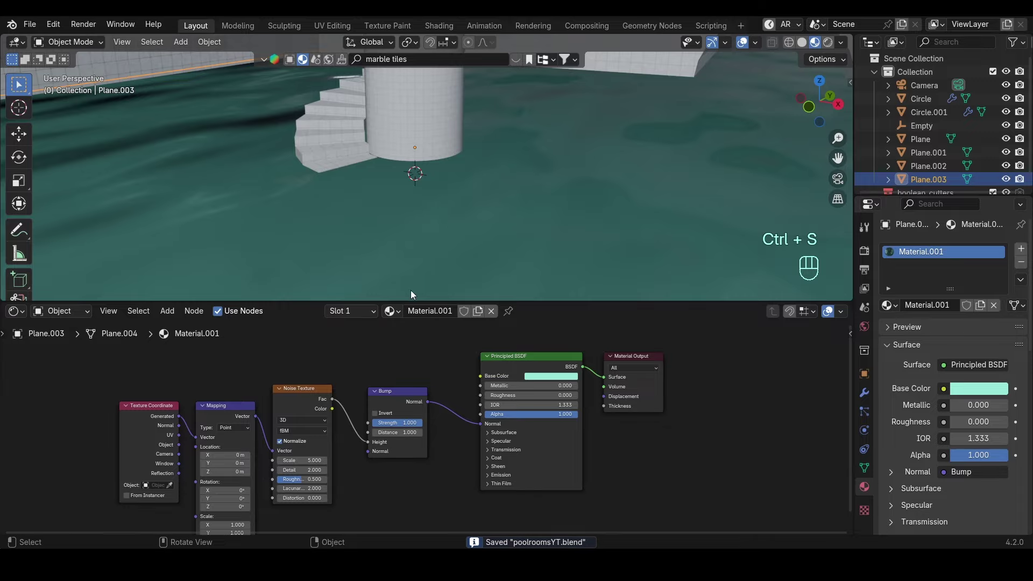
drag(178, 445, 192, 437)
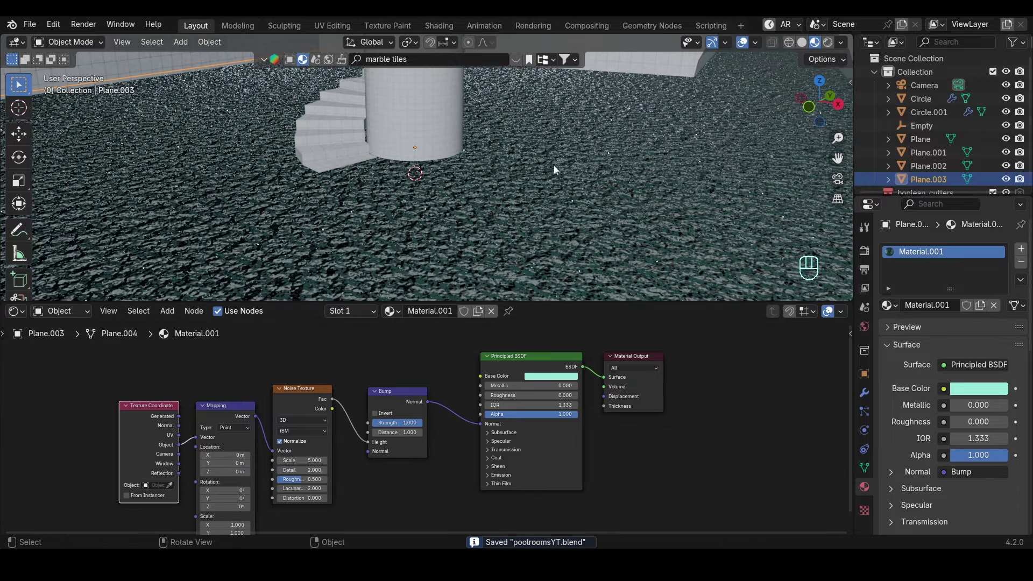
middle_drag(553, 166, 539, 176)
scroll(389, 427, up, 2)
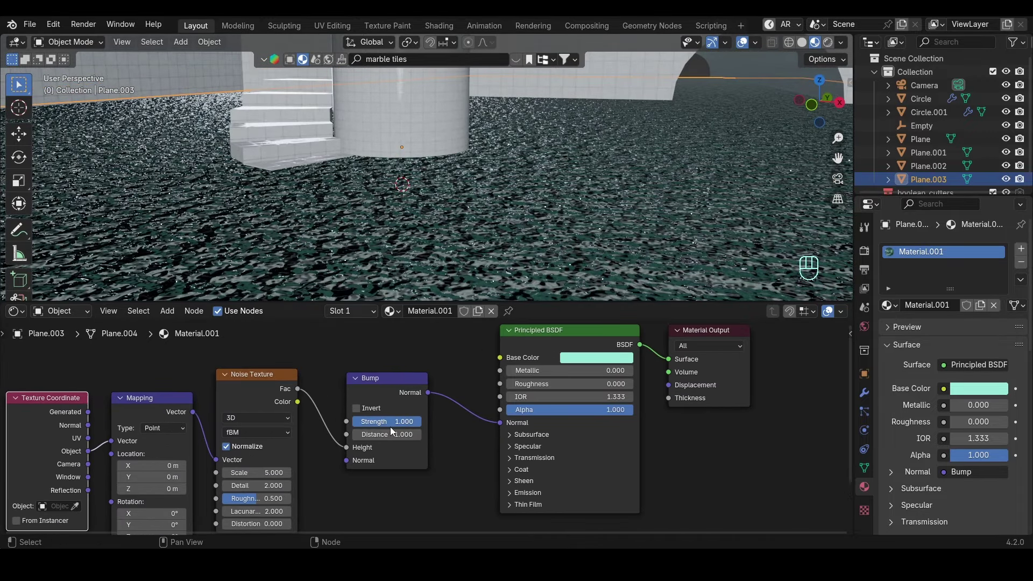
Set the Bump strength to 0.15 and the Noise Texture scale to 1.
click(387, 422)
text(.15)
key(Return)
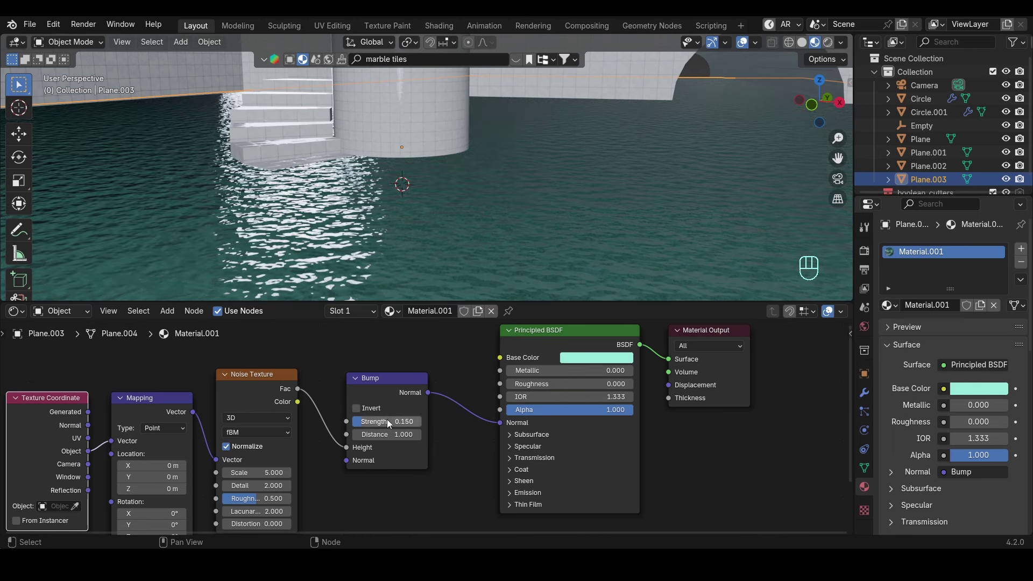
scroll(350, 457, down, 1)
middle_drag(317, 483, 343, 469)
click(296, 458)
text(1)
key(Return)
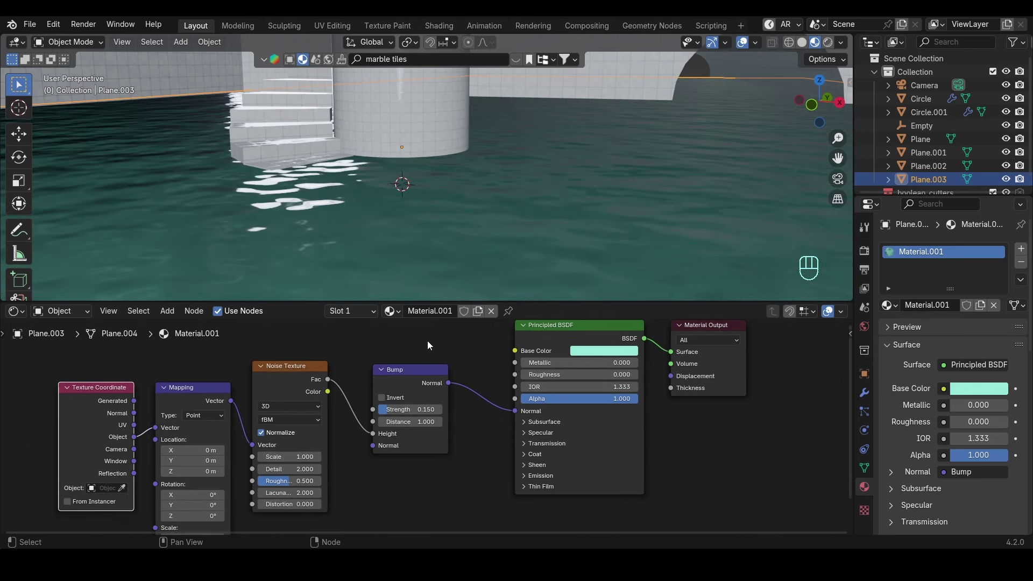
Return to the camera view, enlarge the 3D viewport over the Shader Editor and save the file.
key(KP_0)
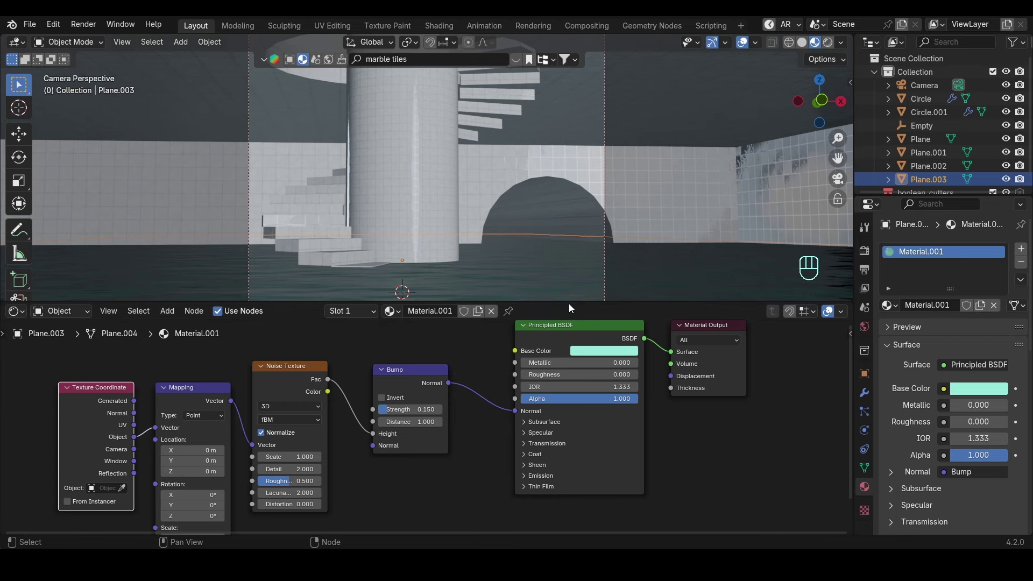
drag(569, 303, 576, 441)
key(ctrl+s)
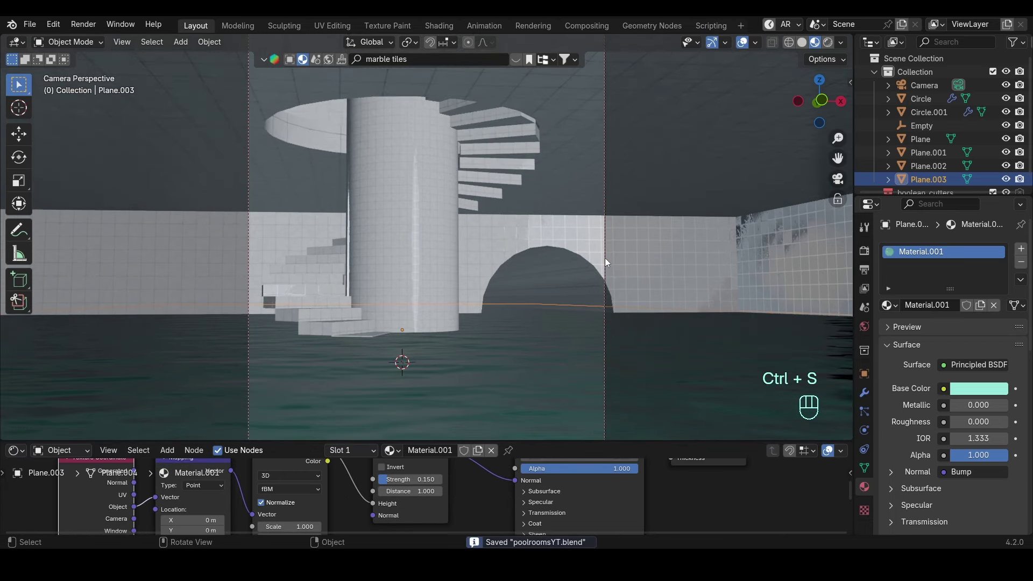
Lower the water plane about 0.14 m along the Z axis and save the file.
key(g)
key(z)
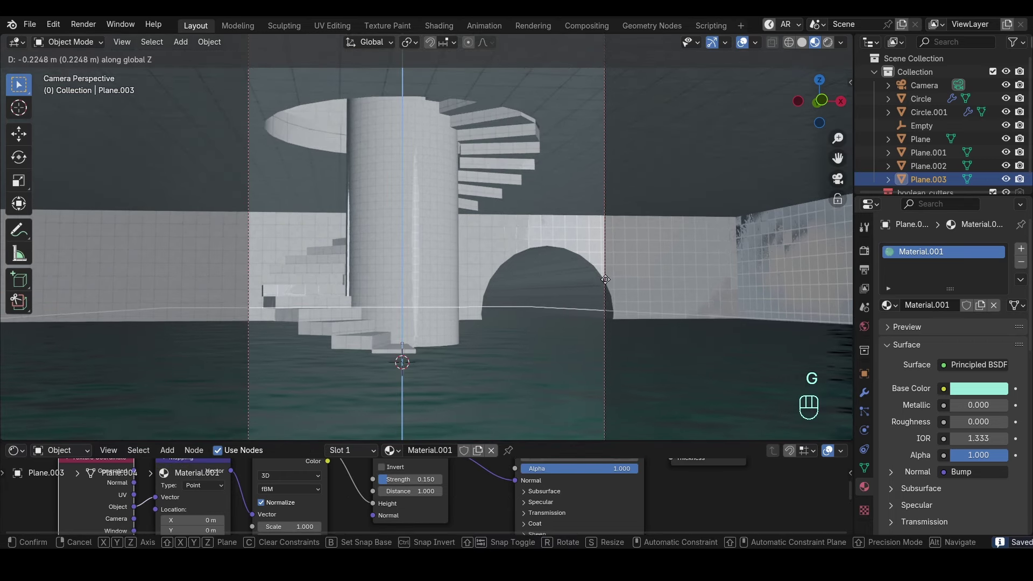
click(605, 291)
key(ctrl+s)
Enable Scene Lights and Scene World in the viewport's Material Preview shading.
click(841, 43)
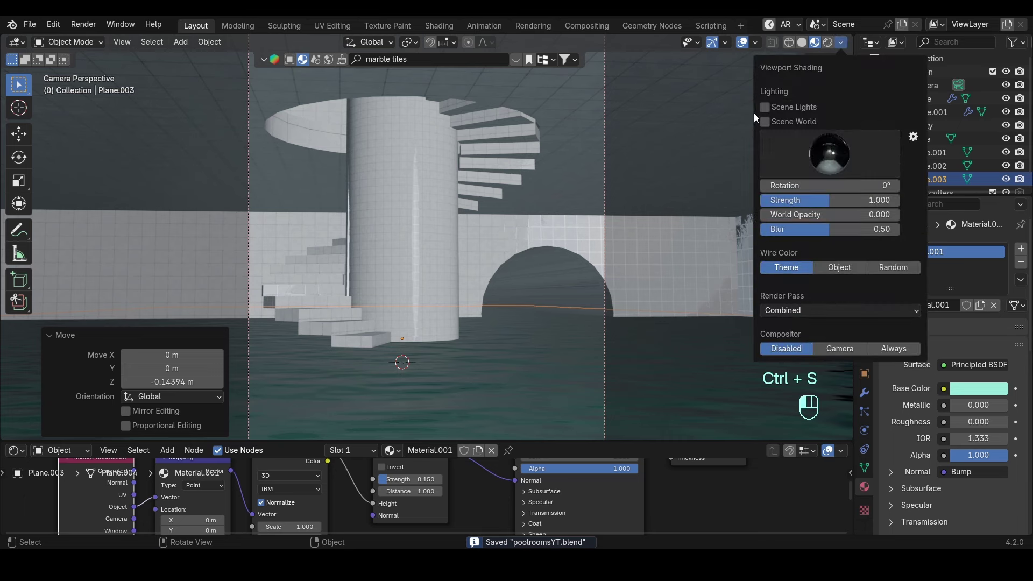
click(762, 110)
click(764, 122)
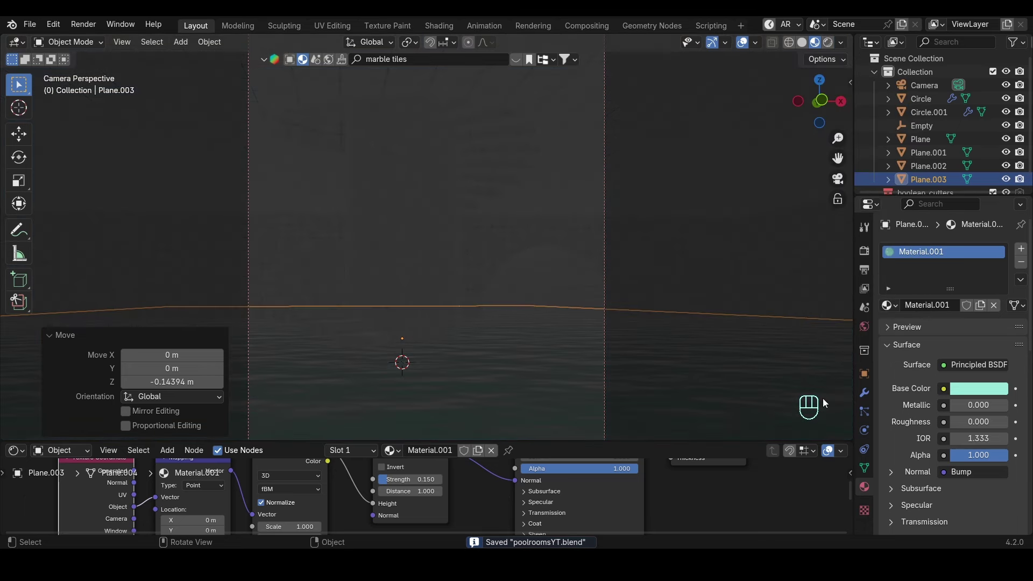
Unwrap the arched tunnel's faces on the wall object with Smart UV Project.
click(544, 276)
key(Tab)
key(3)
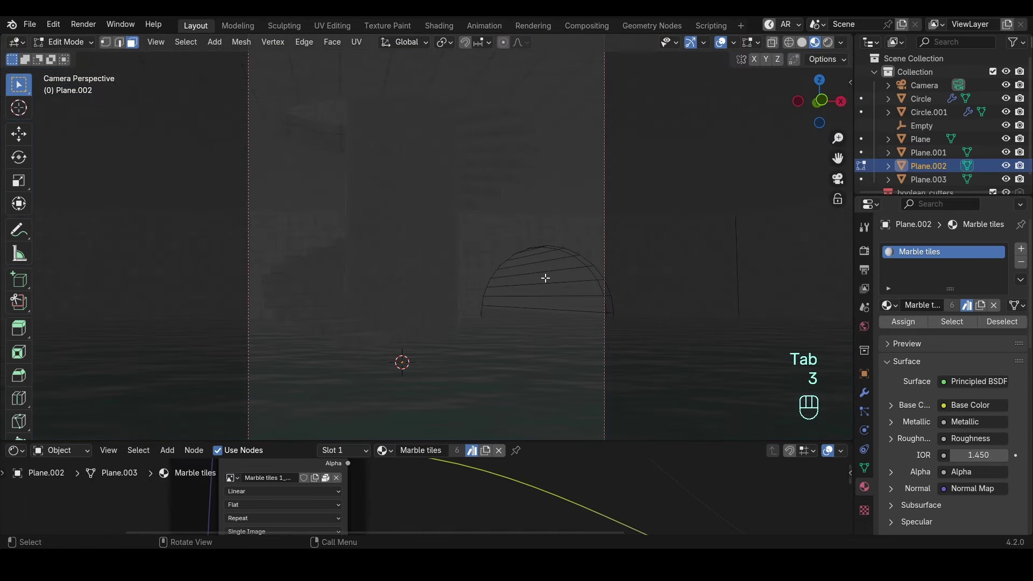
alt+click(552, 284)
key(ctrl+KP_Add)
key(u)
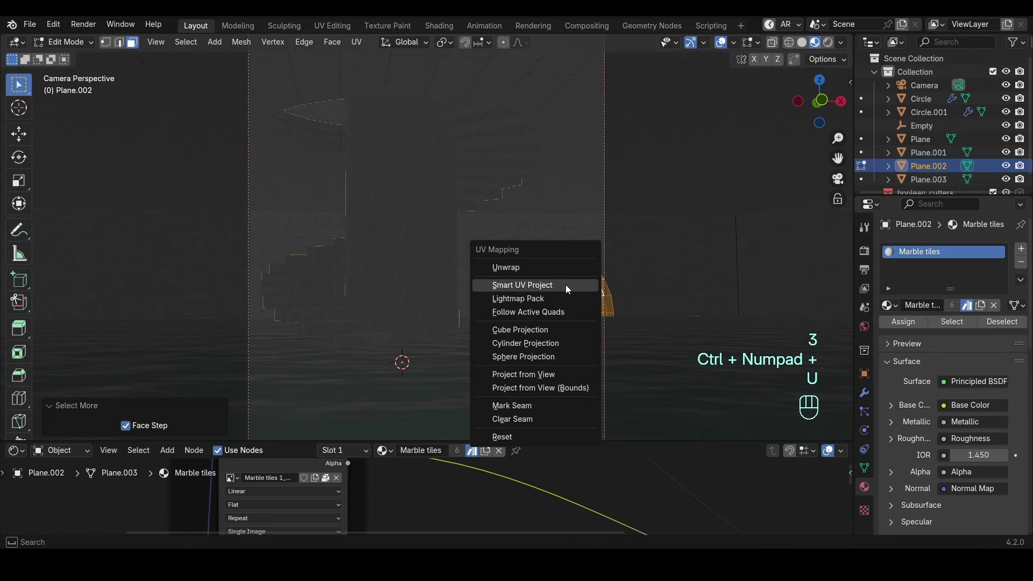
click(566, 286)
click(534, 412)
key(Tab)
key(Tab)
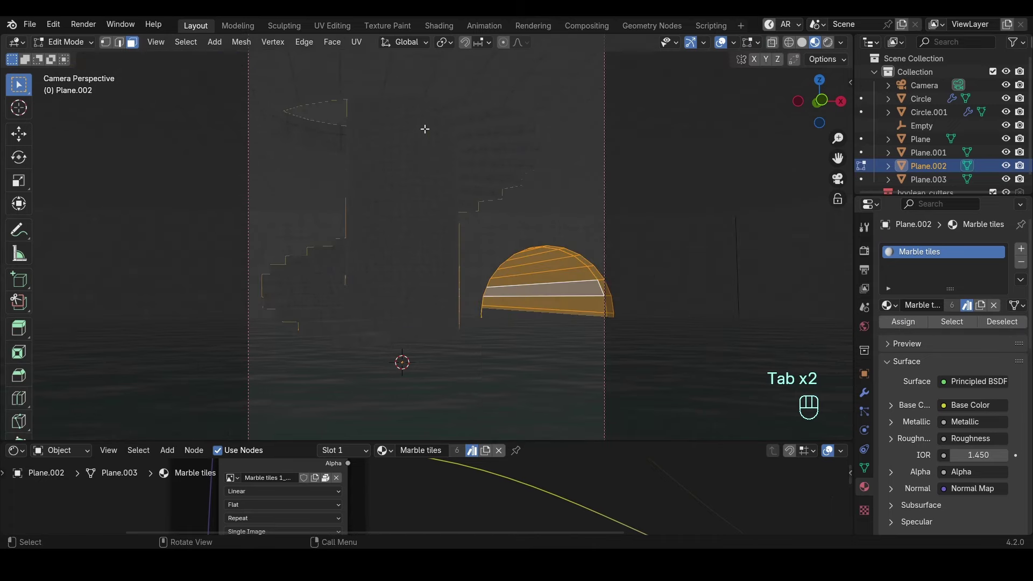
Turn off Scene World in the viewport shading and frame the selected tunnel faces.
click(841, 42)
click(769, 128)
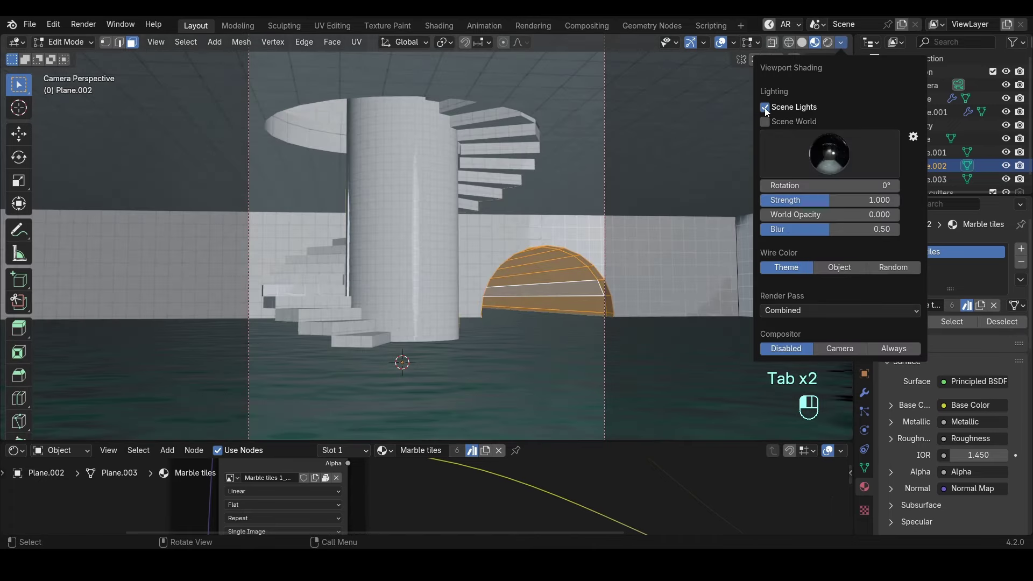
key(KP_Decimal)
middle_drag(538, 265, 568, 223)
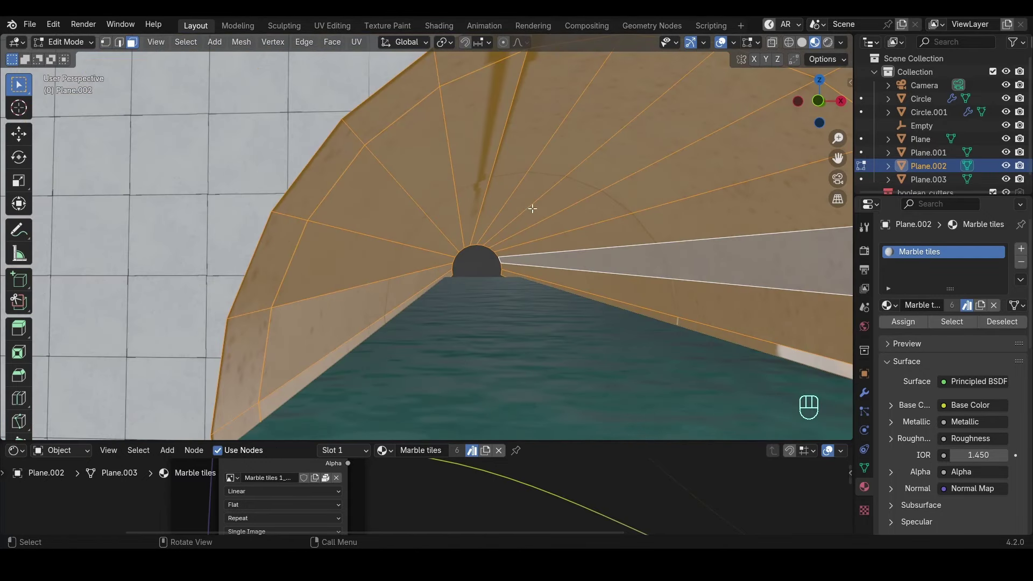
Split the 3D viewport vertically and switch the new area to the UV Editor.
drag(3, 38, 363, 48)
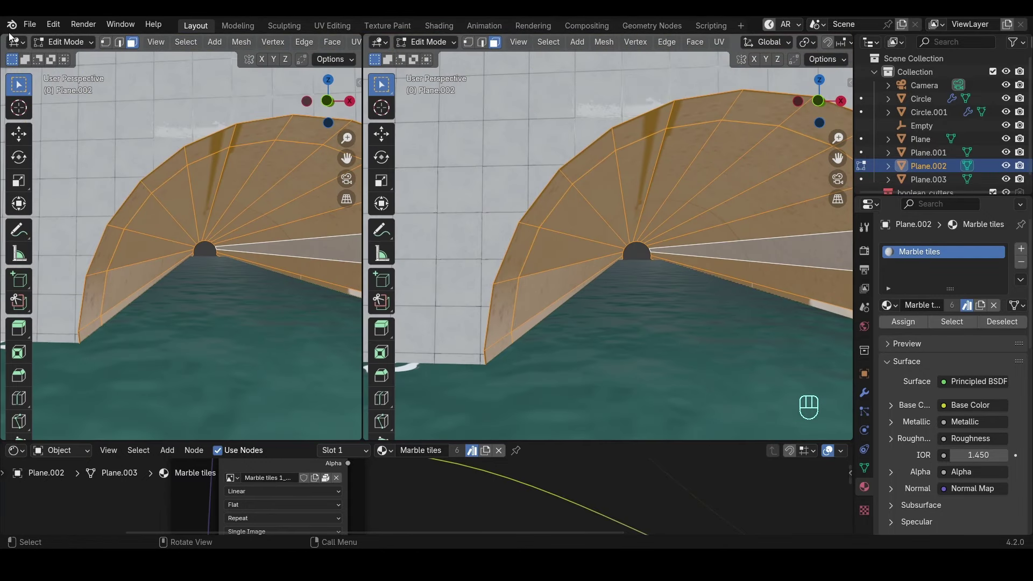
click(16, 43)
click(44, 106)
scroll(198, 238, down, 3)
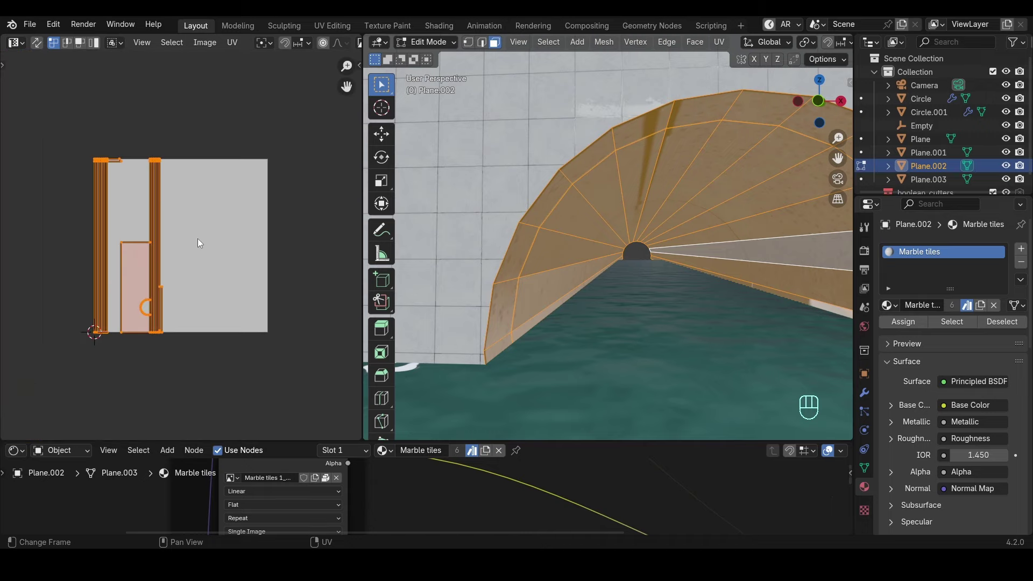
Scale up the tunnel's UVs in two passes until its tiles match the wall's, and leave Edit Mode.
key(s)
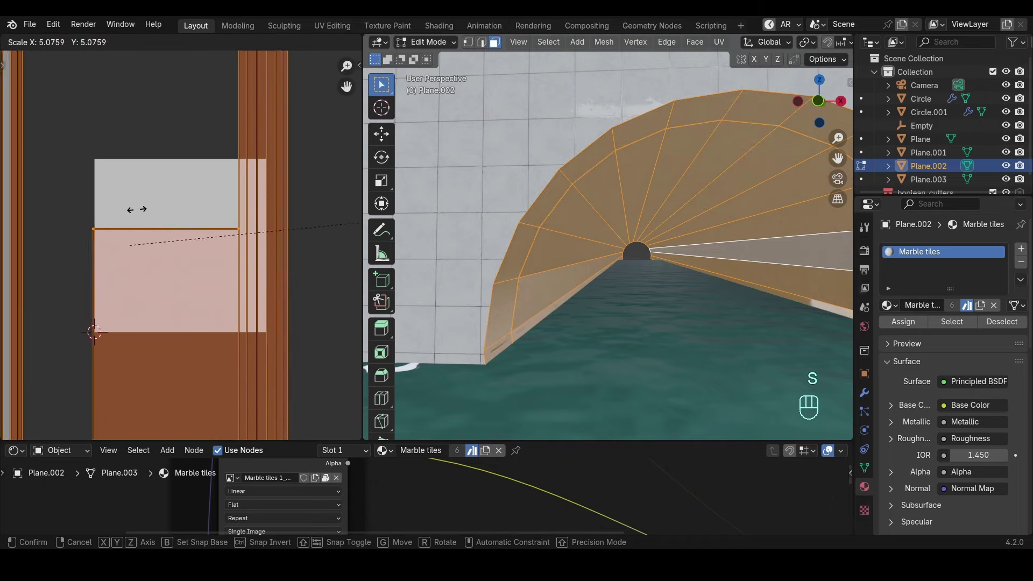
click(301, 195)
key(s)
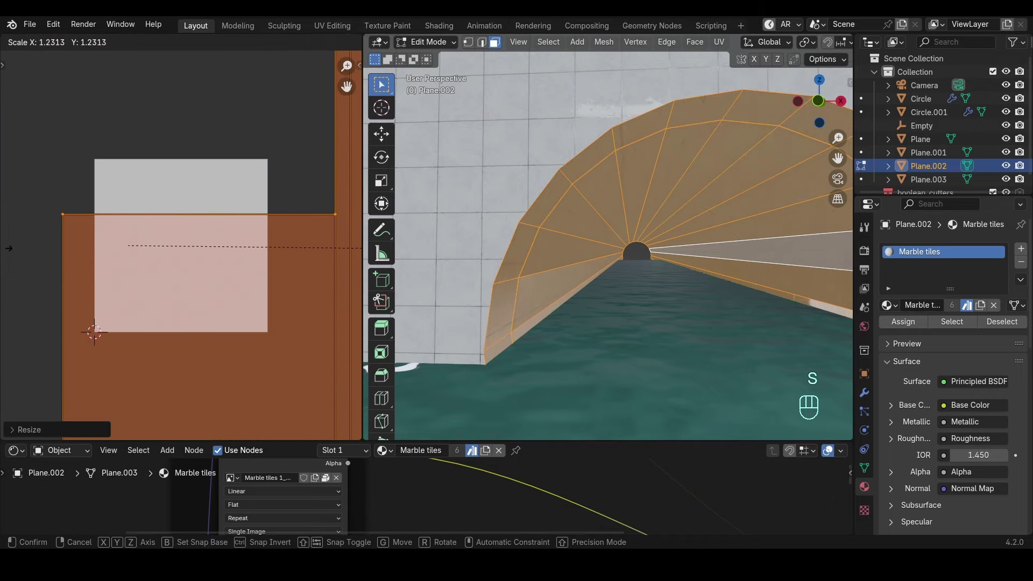
key(shift)
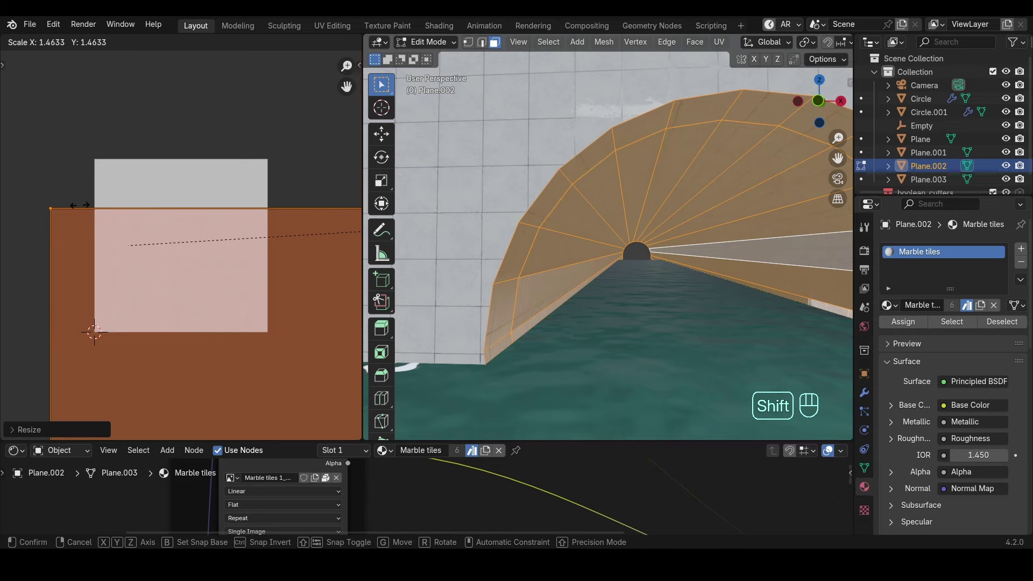
click(286, 177)
key(Tab)
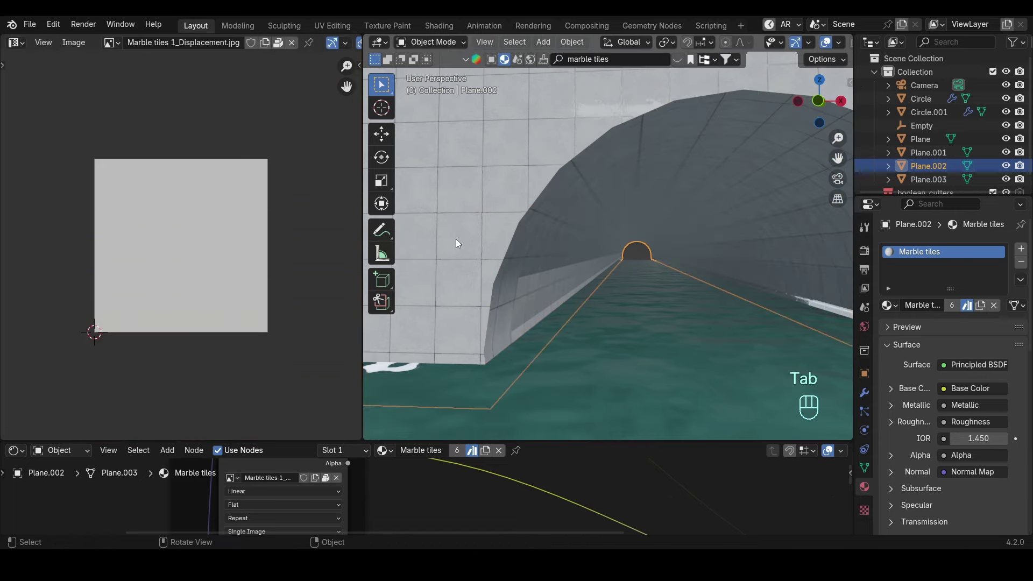
Save the file, check the camera view and close the UV Editor area.
key(ctrl+s)
scroll(506, 244, up, 5)
key(KP_0)
key(KP_0)
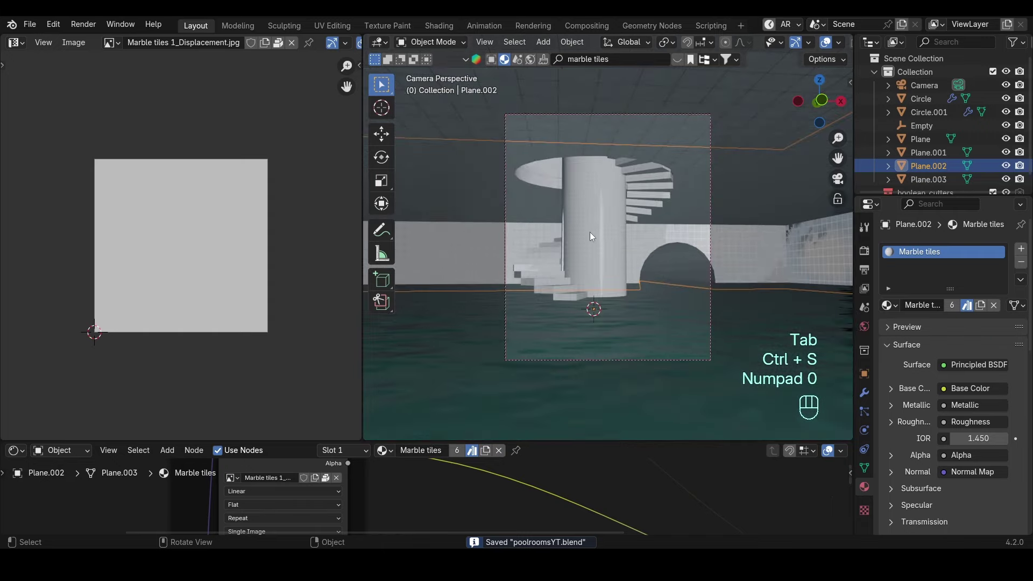
right_click(318, 46)
click(321, 188)
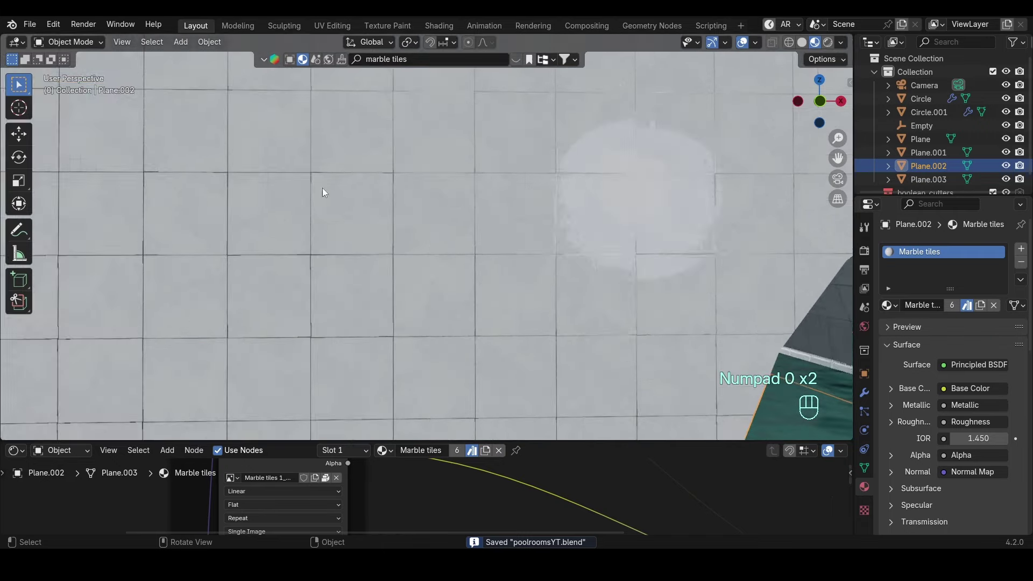
Examine the room's outer walls from outside, in both Object Mode and Edit Mode.
scroll(588, 287, down, 12)
middle_drag(594, 284, 588, 287)
middle_drag(583, 225, 559, 269)
shift+middle_drag(598, 215, 592, 177)
shift+middle_drag(549, 215, 508, 249)
key(Tab)
middle_drag(502, 181, 499, 204)
key(Tab)
scroll(504, 231, up, 4)
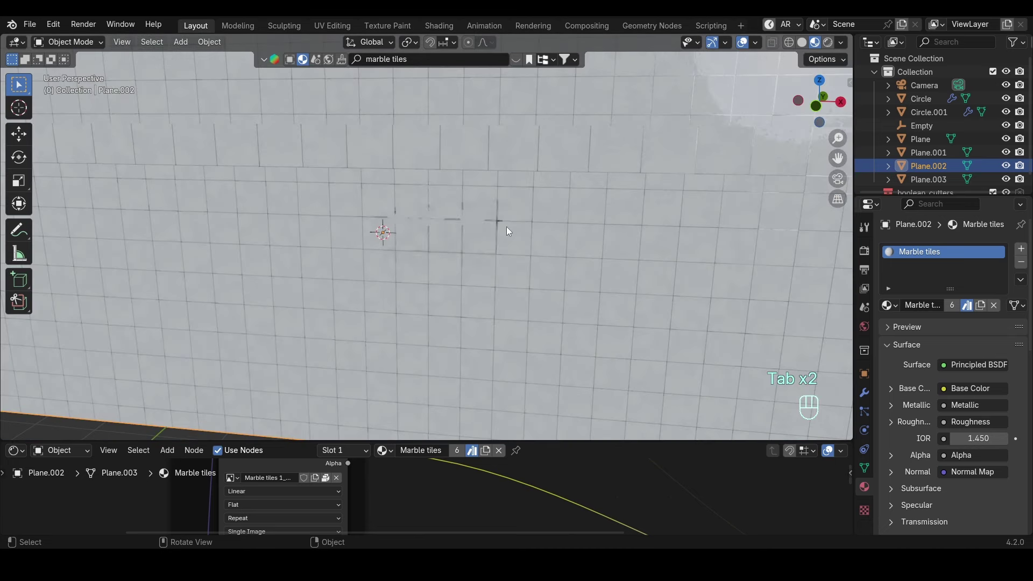
key(Tab)
key(3)
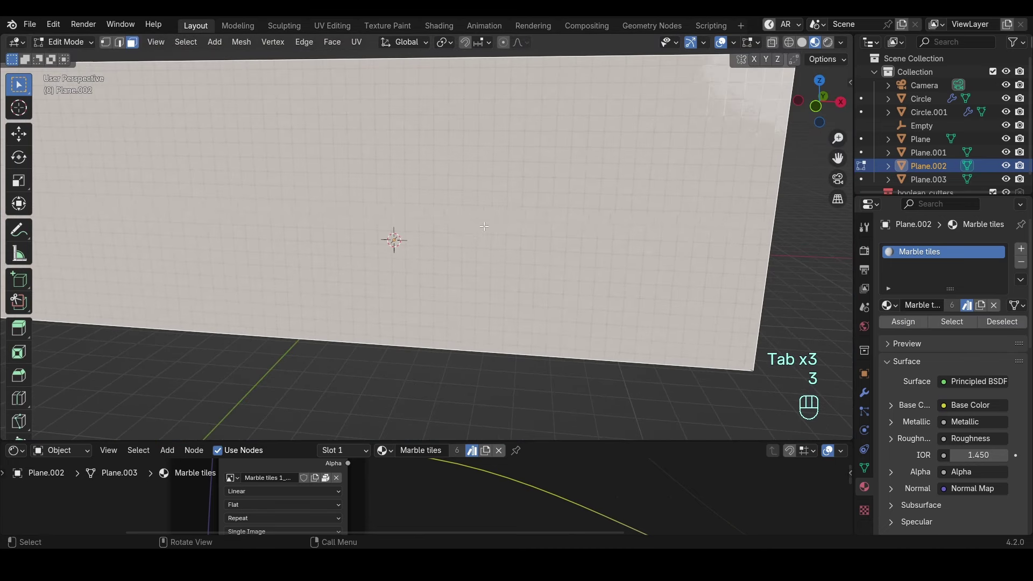
scroll(621, 226, down, 5)
key(Tab)
Add a cube at the 3D cursor on the outer wall and scale its mesh up in Edit Mode.
key(shift+a)
mouse_move(637, 209)
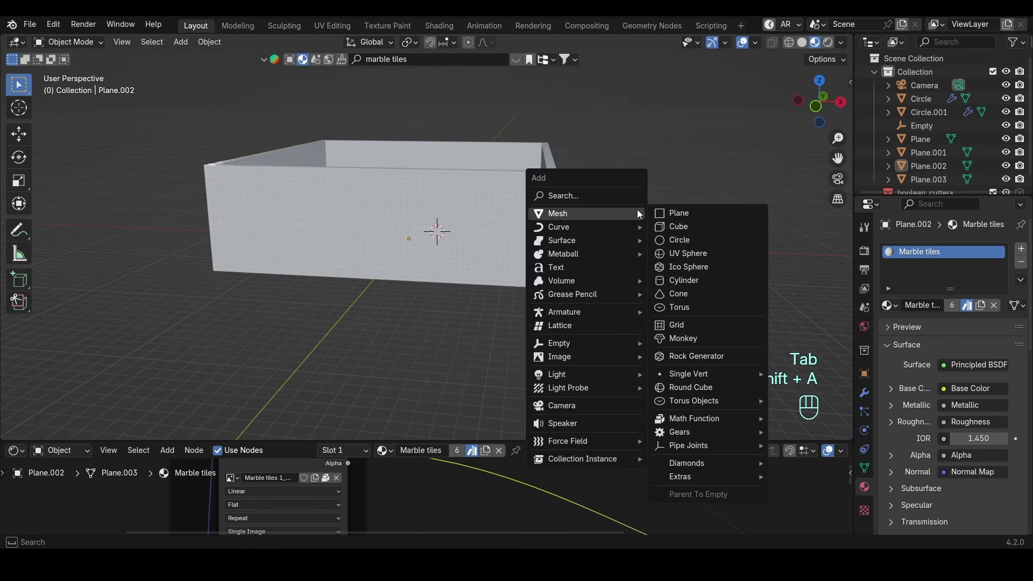
click(694, 227)
key(Tab)
key(s)
click(709, 218)
key(Tab)
scroll(604, 227, up, 2)
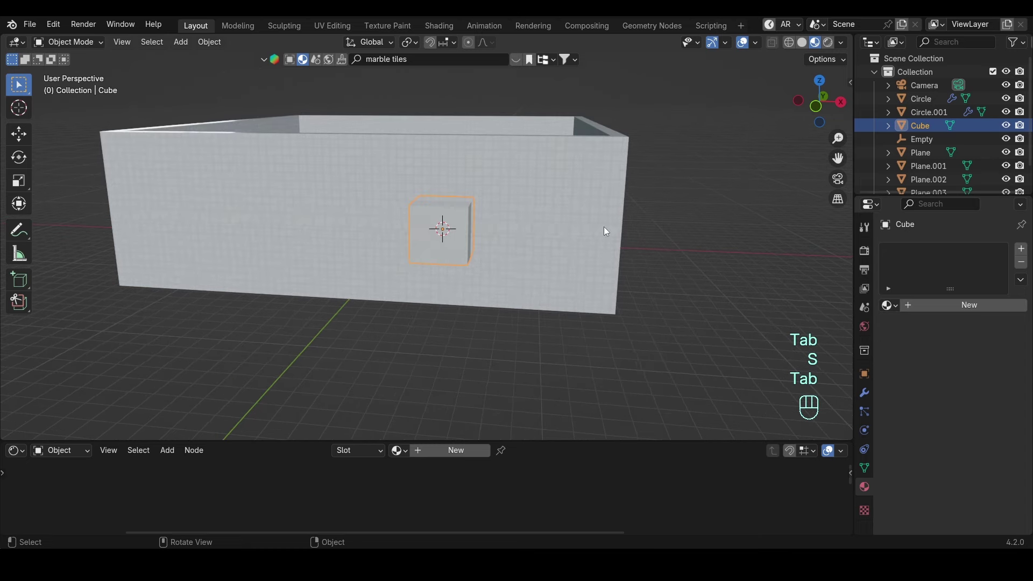
Give the cube an Array modifier with a count of 3 and a relative X offset factor of 1.5.
key(KP_1)
shift+middle_drag(596, 188, 471, 296)
scroll(471, 297, up, 2)
scroll(471, 300, up, 2)
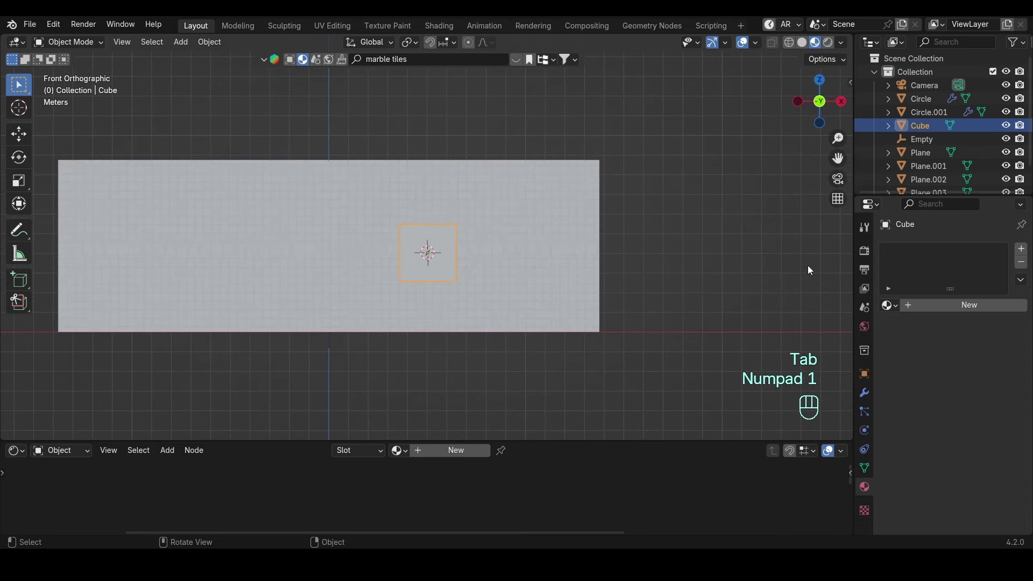
click(865, 399)
click(925, 251)
text(array)
click(927, 280)
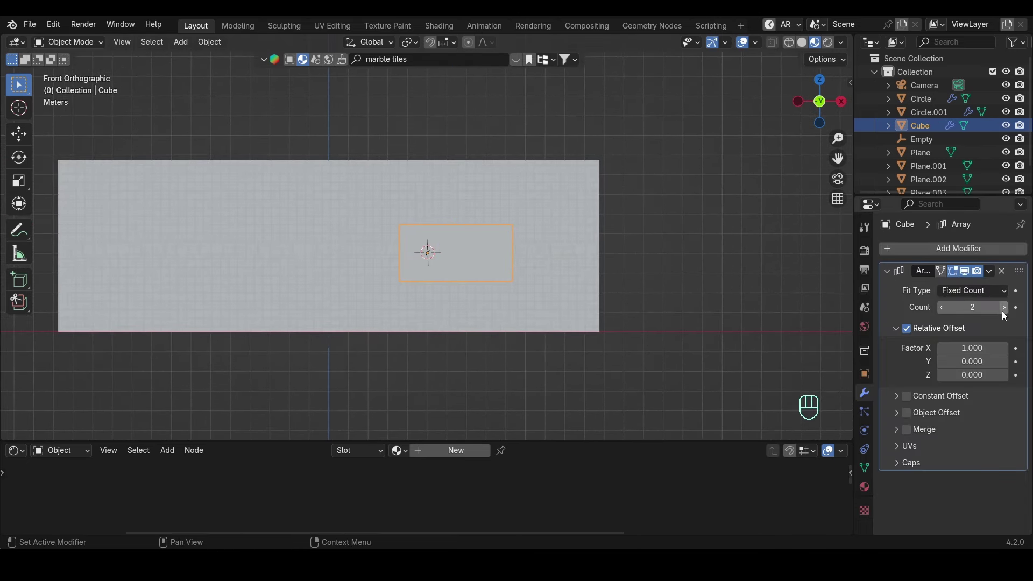
drag(968, 349, 972, 348)
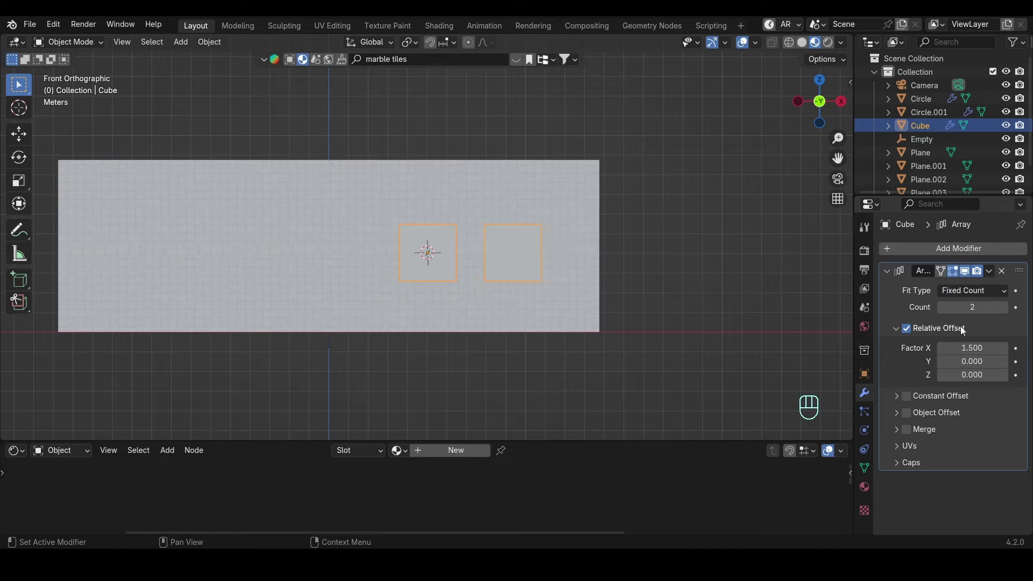
click(1012, 311)
Move the arrayed cubes about 4.35 m in the negative X direction along the wall.
key(g)
key(x)
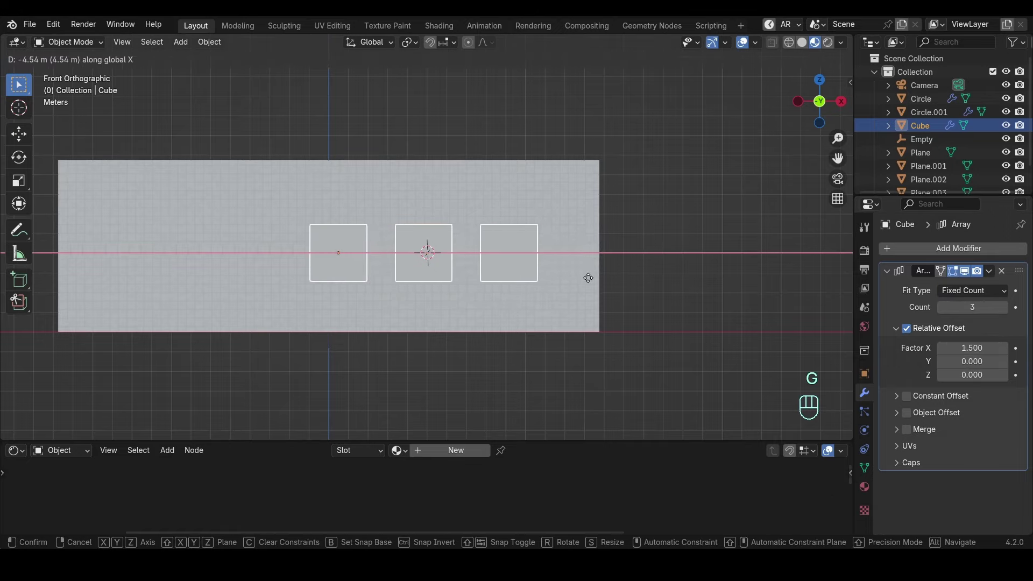
click(588, 253)
Try to subtract the arrayed cubes from the wall with a Boolean difference, and undo the cut.
middle_drag(588, 253, 600, 159)
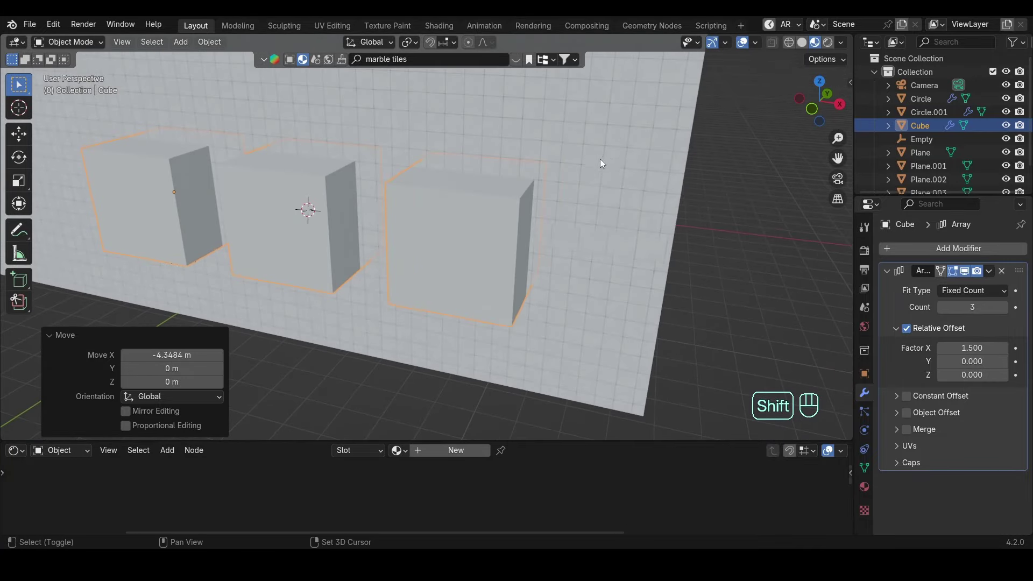
shift+click(594, 182)
key(ctrl+KP_Subtract)
key(ctrl+z)
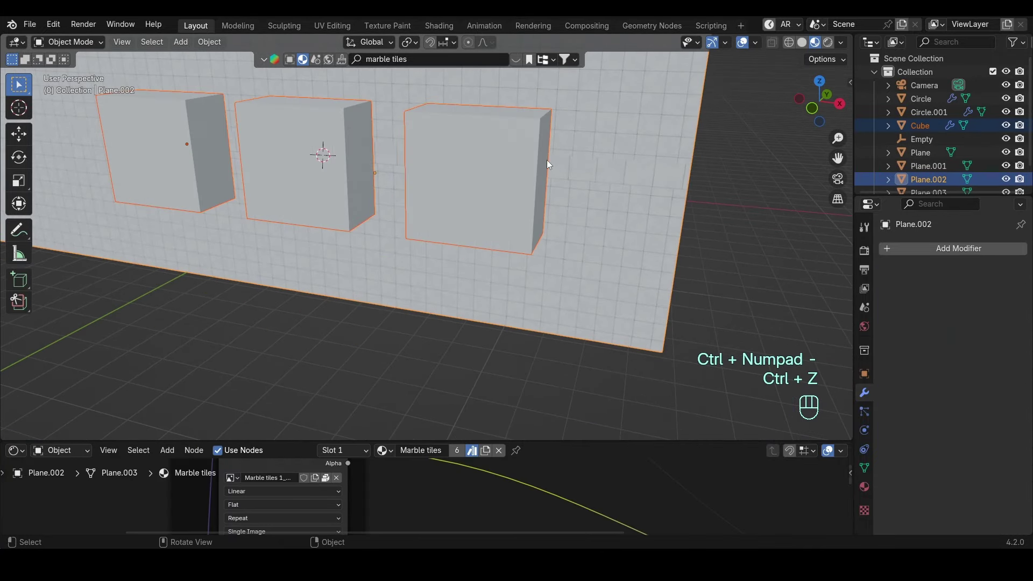
Scale the arrayed cubes to 0.812 and lower them along Z towards the wall's base.
middle_drag(551, 175, 568, 213)
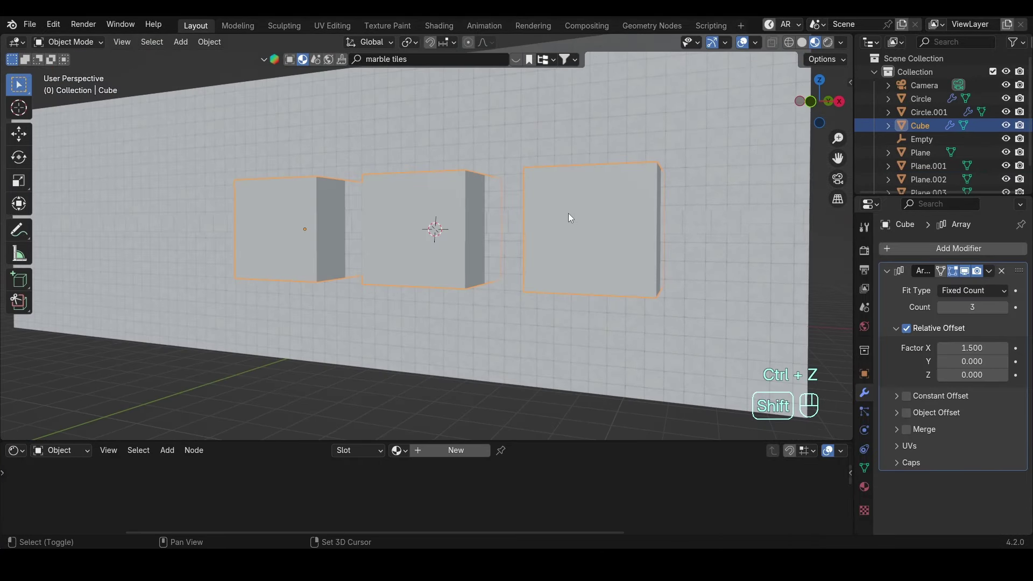
key(s)
click(591, 227)
key(g)
middle_click(594, 253)
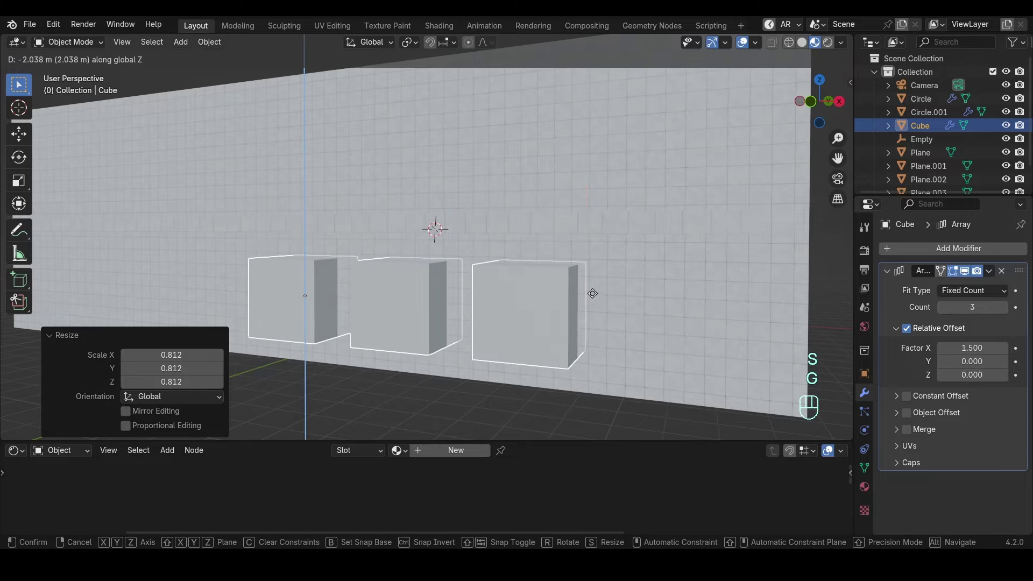
click(595, 280)
Subtract the arrayed cubes from the wall with a Boolean difference to open three windows.
shift+click(645, 273)
key(ctrl+KP_Subtract)
middle_drag(645, 272, 579, 245)
Lower the water plane about 0.08 m along Z while looking through the camera, and save the file.
click(555, 305)
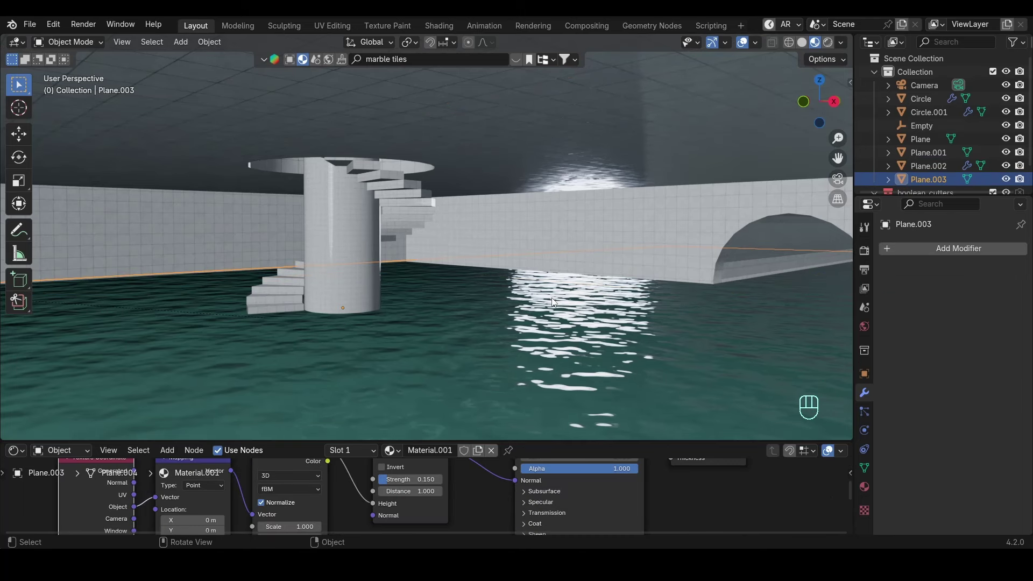
key(KP_0)
key(g)
key(z)
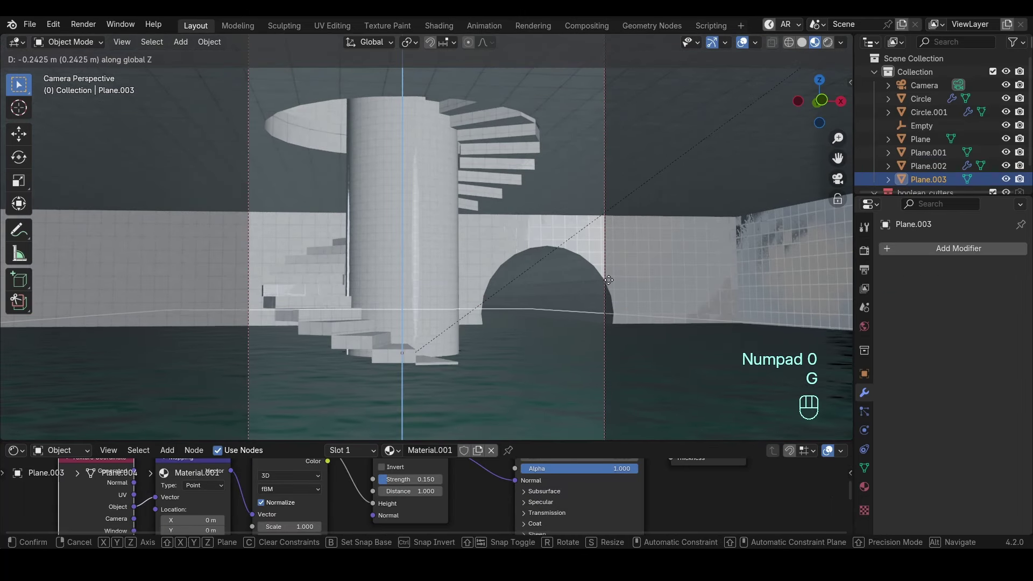
click(609, 270)
key(ctrl+s)
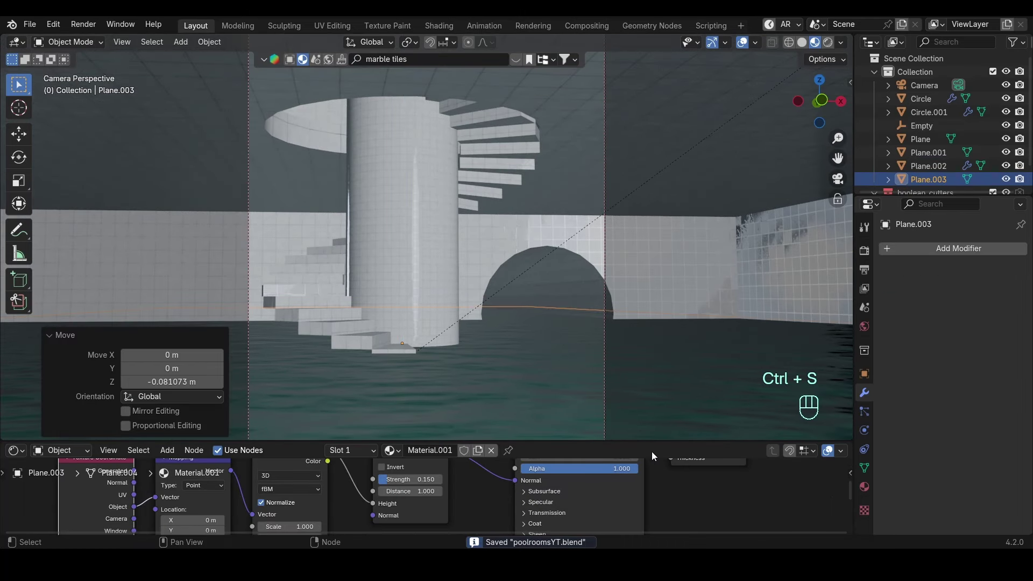
Enlarge the 3D viewport area and enable Scene Lights in the viewport shading.
drag(634, 439, 634, 483)
click(841, 42)
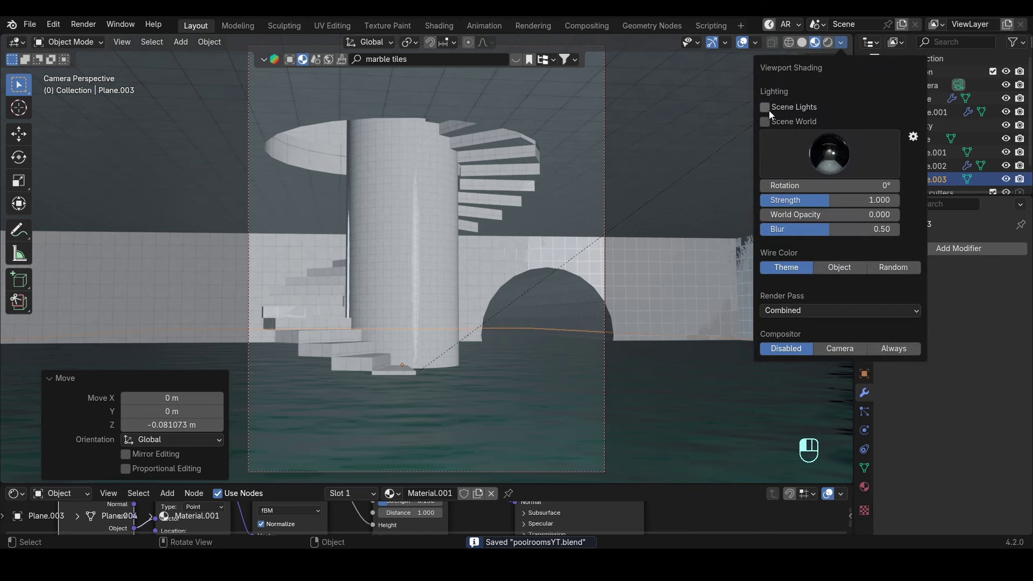
click(769, 111)
Reset the 3D cursor to the world origin, add a Sun light there and raise it about 11.5 m along Z.
middle_drag(669, 192, 574, 223)
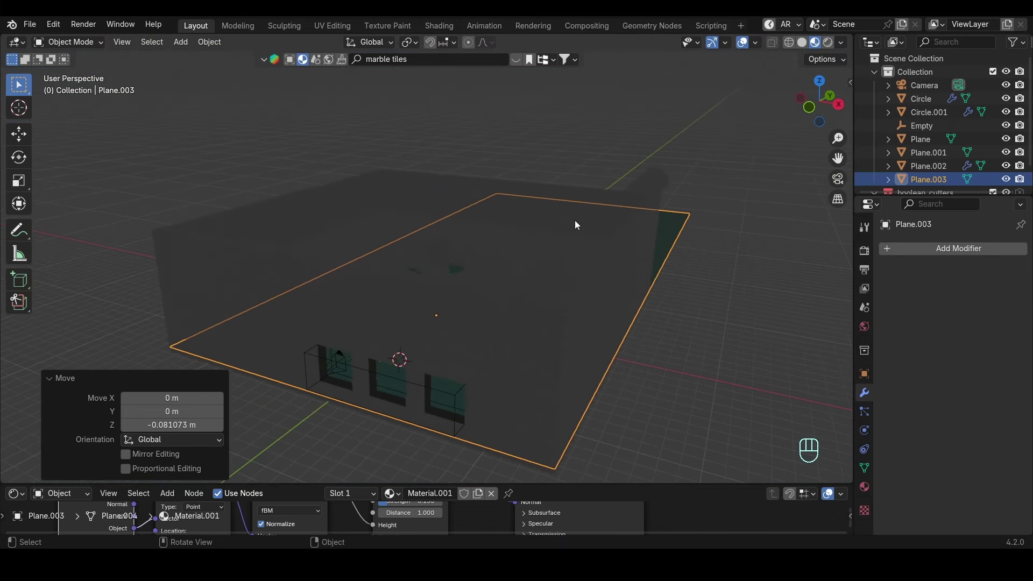
key(shift+s)
click(515, 258)
key(shift+a)
mouse_move(502, 383)
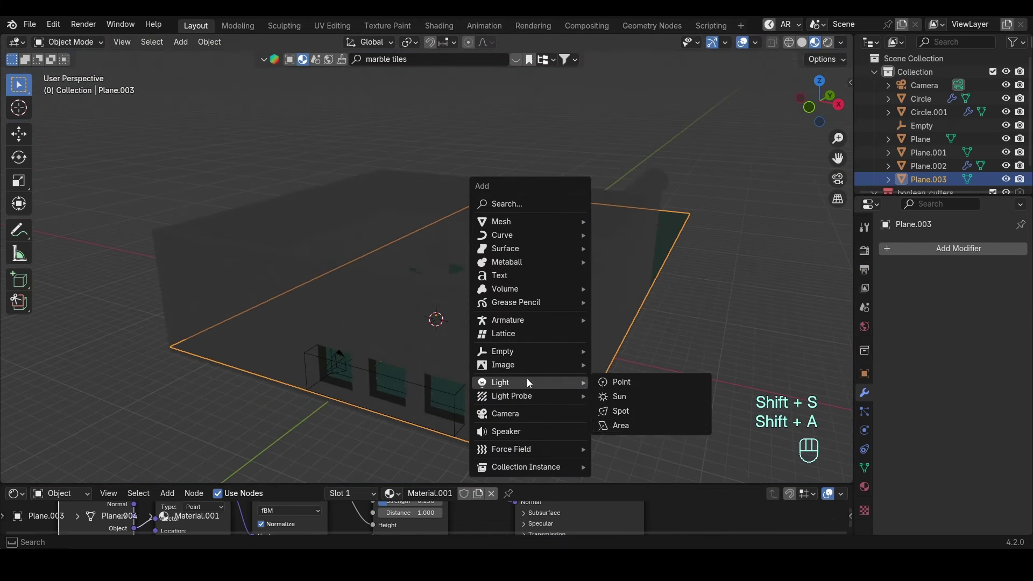
click(611, 397)
key(g)
key(z)
click(537, 301)
Rotate the sun freely in two passes to shine through the windows, to about X 82.5°, Y 27.8°, Z 16.3°.
key(r)
key(r)
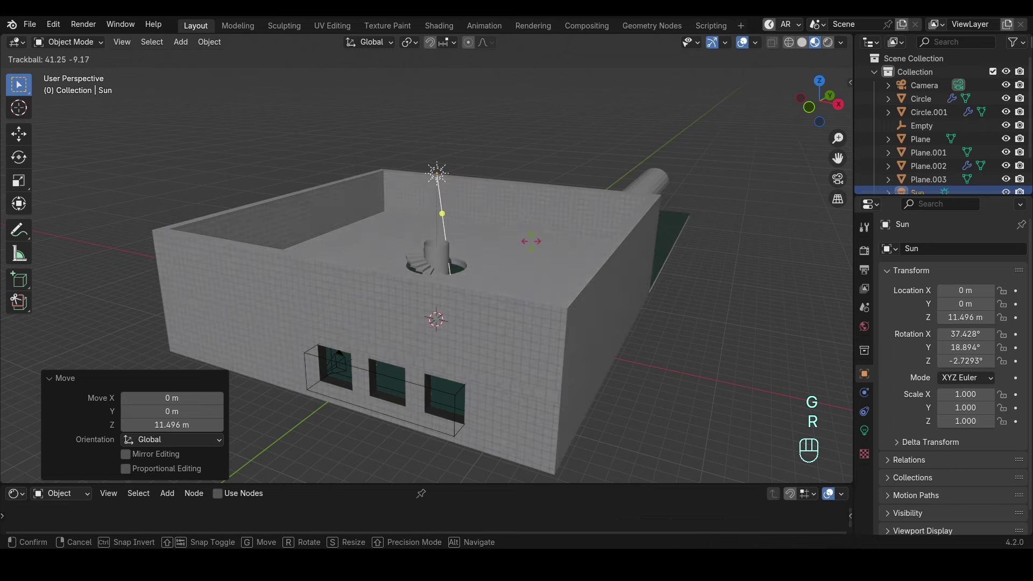
click(543, 265)
middle_drag(544, 264, 549, 224)
key(r)
key(r)
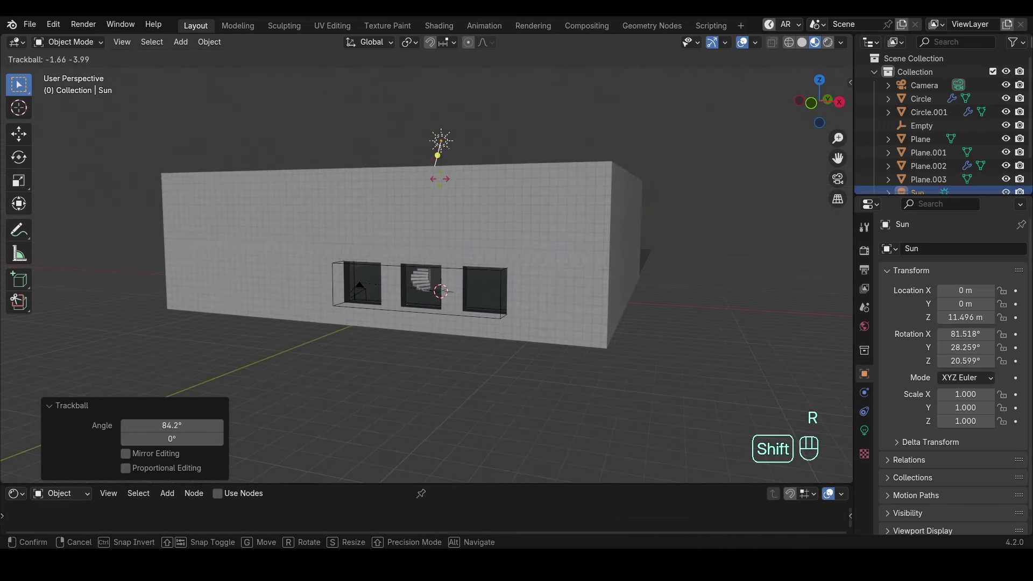
click(304, 211)
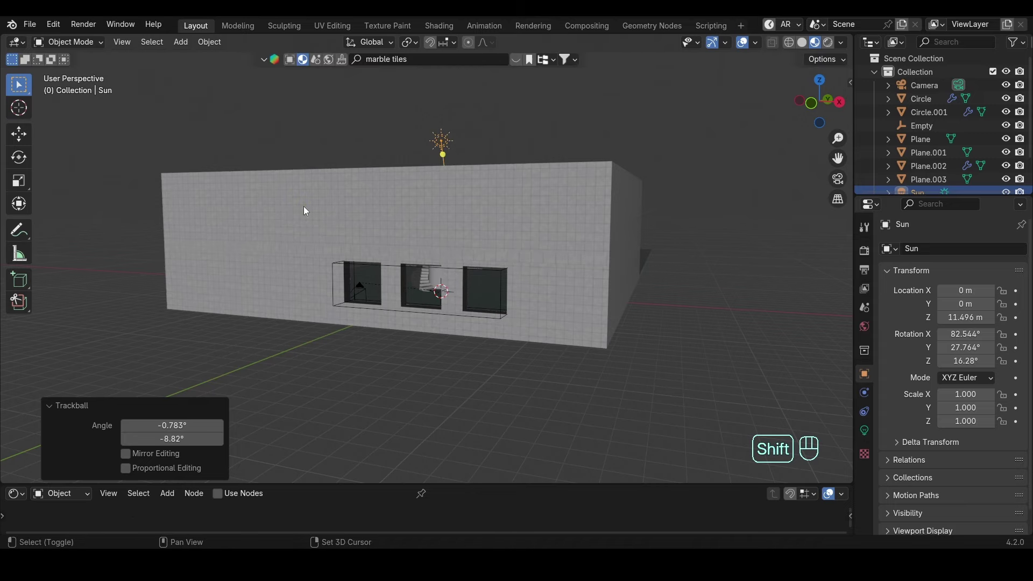
Fine-tune the sun's rotation to about X 86.5°, Y 28.2°, Z 19°, comparing the lighting in the camera view.
key(KP_0)
key(KP_0)
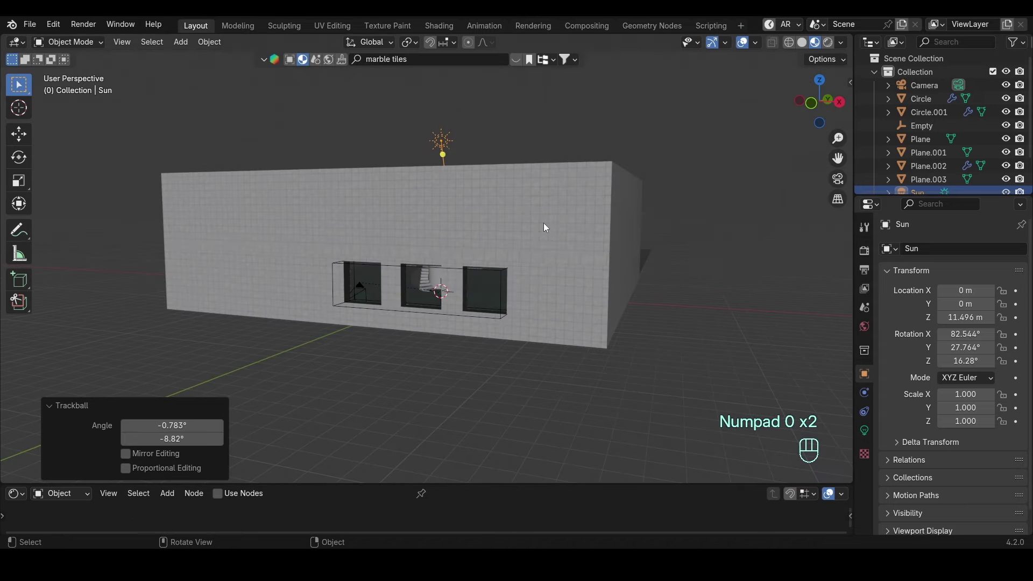
key(r)
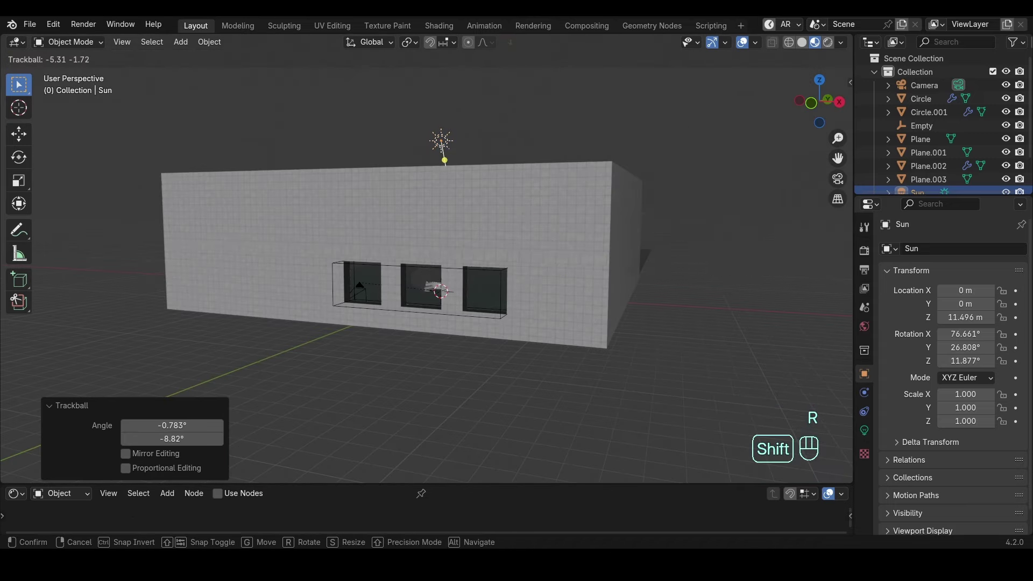
click(583, 284)
key(KP_0)
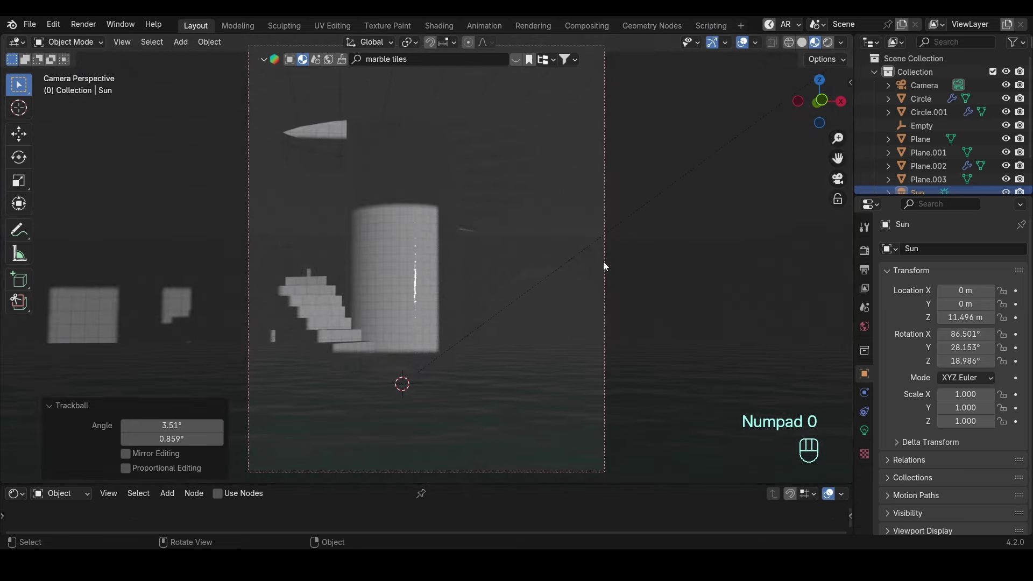
Give the sun light a pale yellow colour and a strength of 5.
click(865, 430)
click(963, 326)
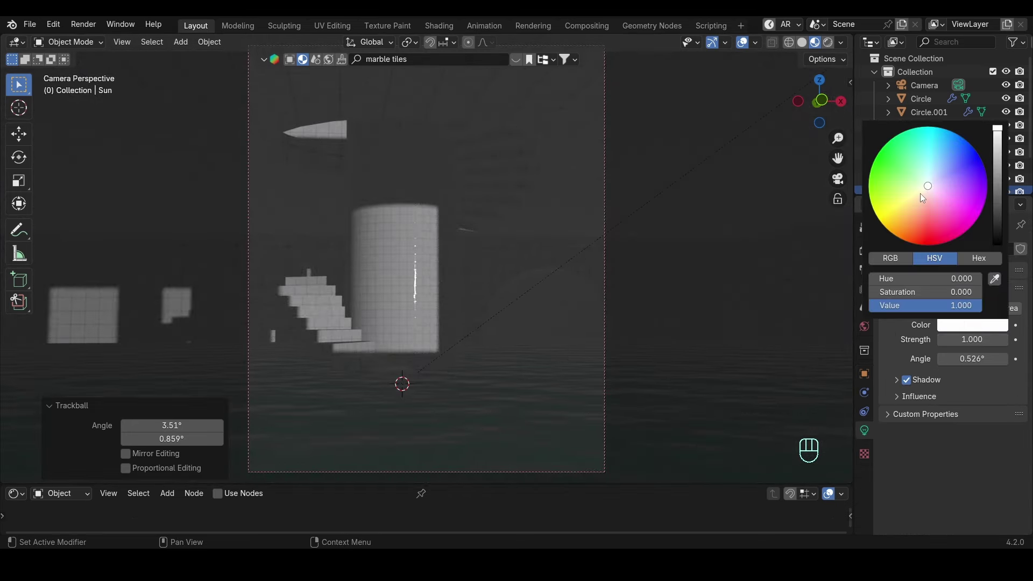
click(919, 193)
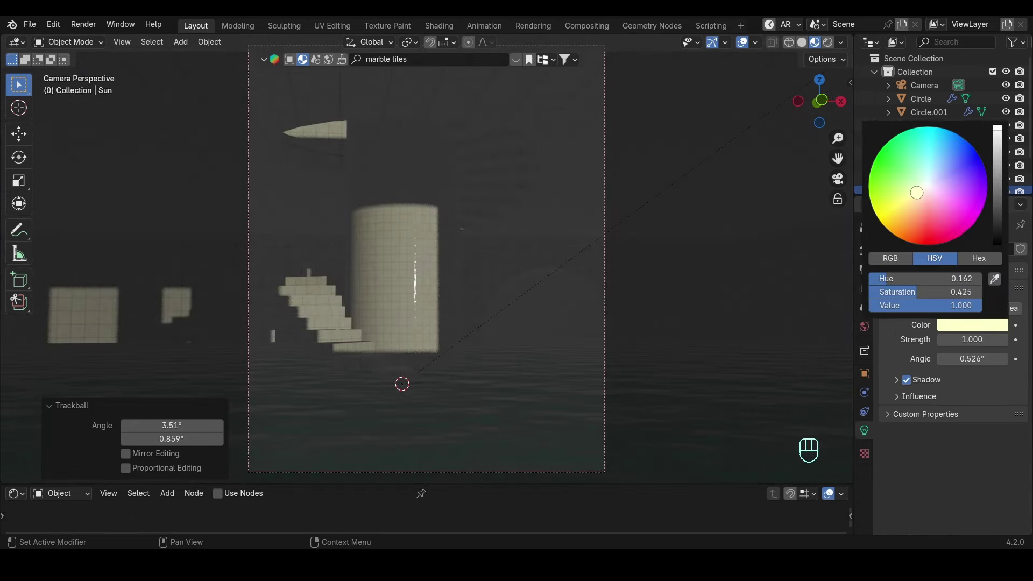
click(974, 339)
text(5)
key(Return)
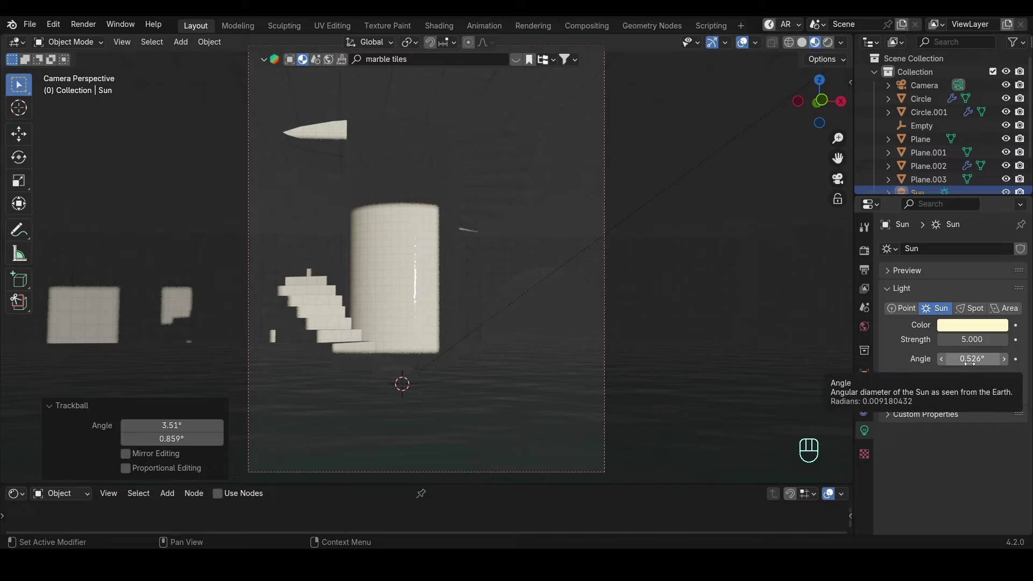
Set the sun's angle to 0.226° and save the file.
click(972, 361)
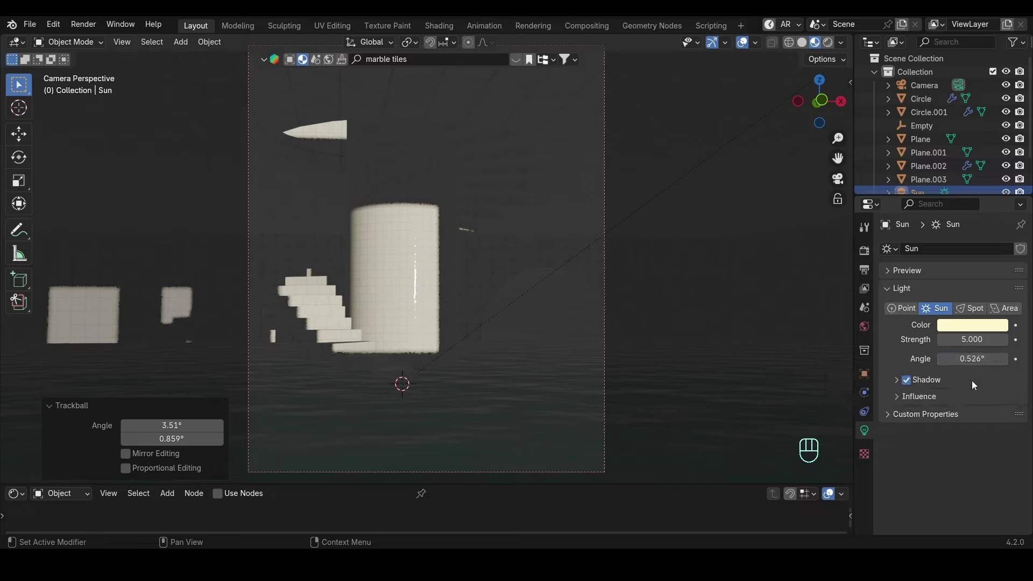
shift+drag(973, 360, 958, 360)
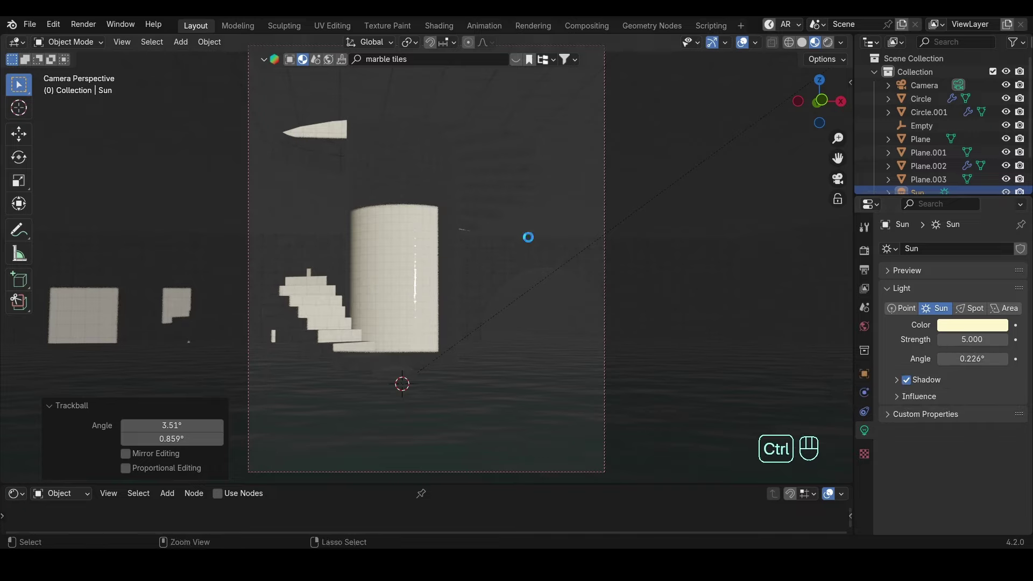
key(ctrl+s)
Select the window cutter cube from outside the room and snap the 3D cursor to it.
key(shift+a)
mouse_move(505, 235)
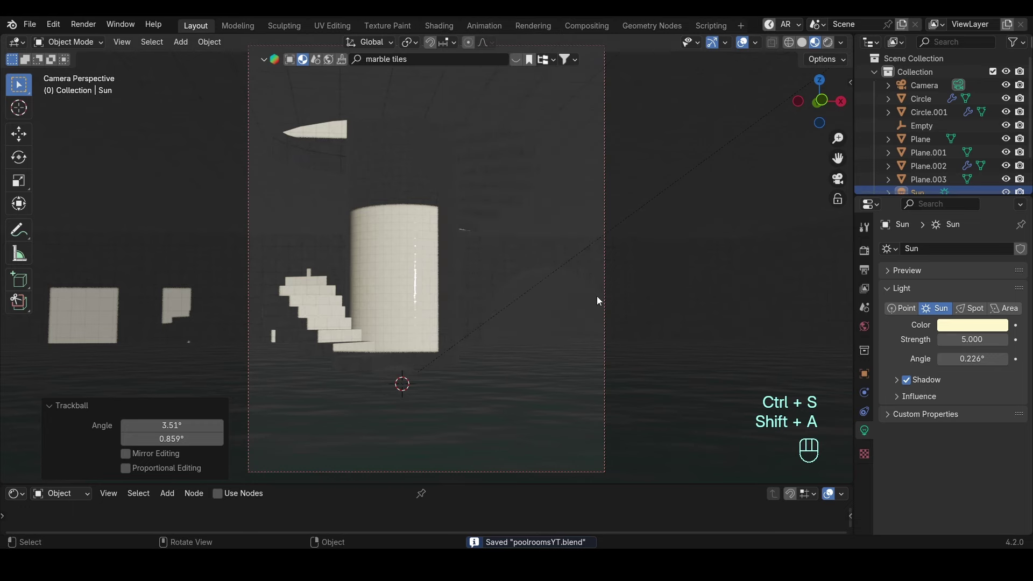
scroll(565, 300, down, 5)
middle_drag(597, 296, 376, 335)
click(490, 302)
click(368, 360)
key(shift+s)
click(378, 404)
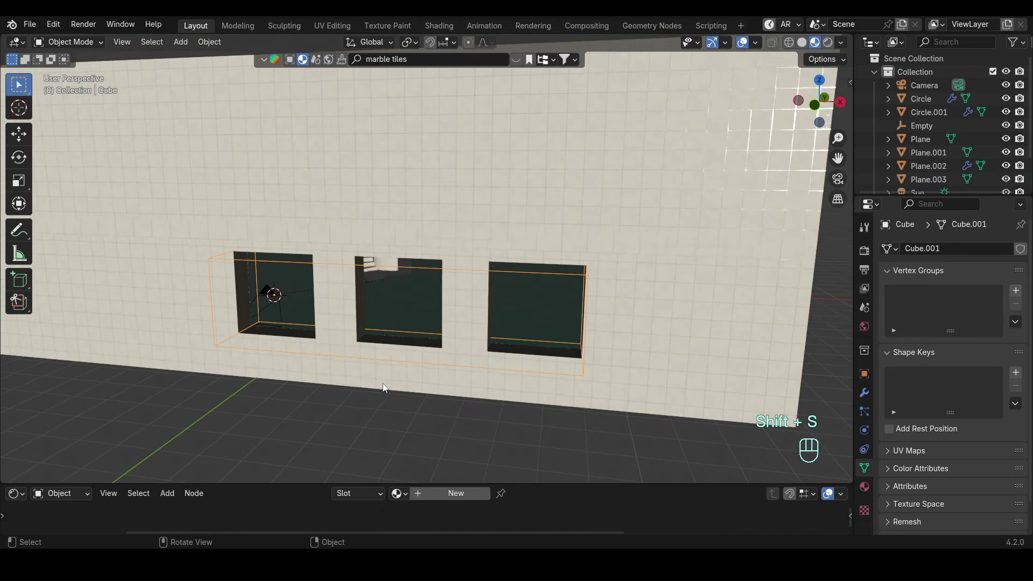
Add a Spot light at the 3D cursor and rotate it 76.5° about X to face into the room.
scroll(409, 377, down, 2)
click(706, 256)
key(shift+a)
mouse_move(676, 240)
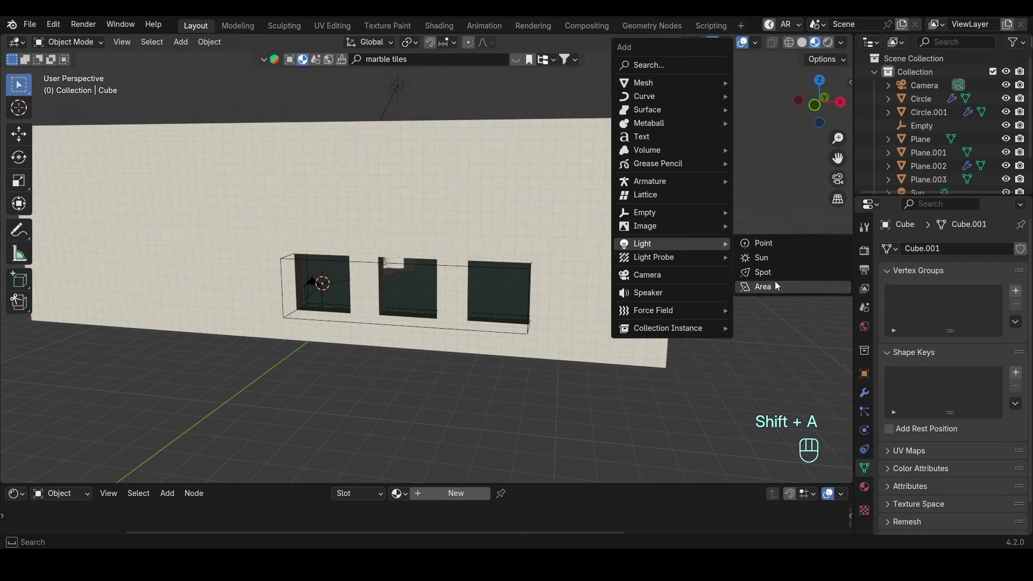
click(772, 273)
key(r)
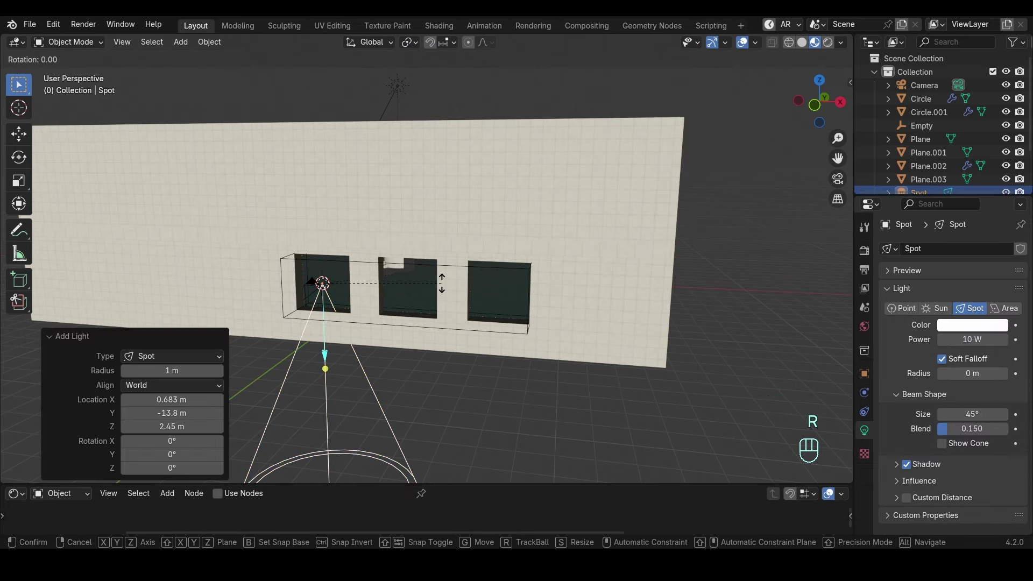
key(x)
click(360, 147)
Move the spot light outside the wall in the right side view, about -3.26 m in Y and 1.22 m in Z.
middle_drag(360, 147, 420, 243)
key(KP_3)
shift+middle_drag(322, 227, 566, 271)
key(g)
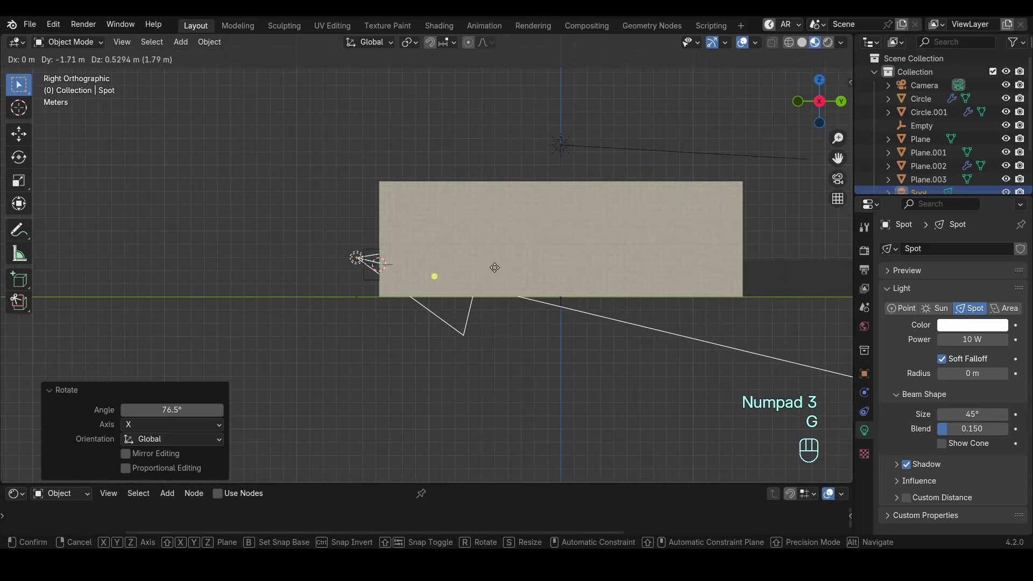
click(478, 258)
middle_drag(478, 257, 538, 271)
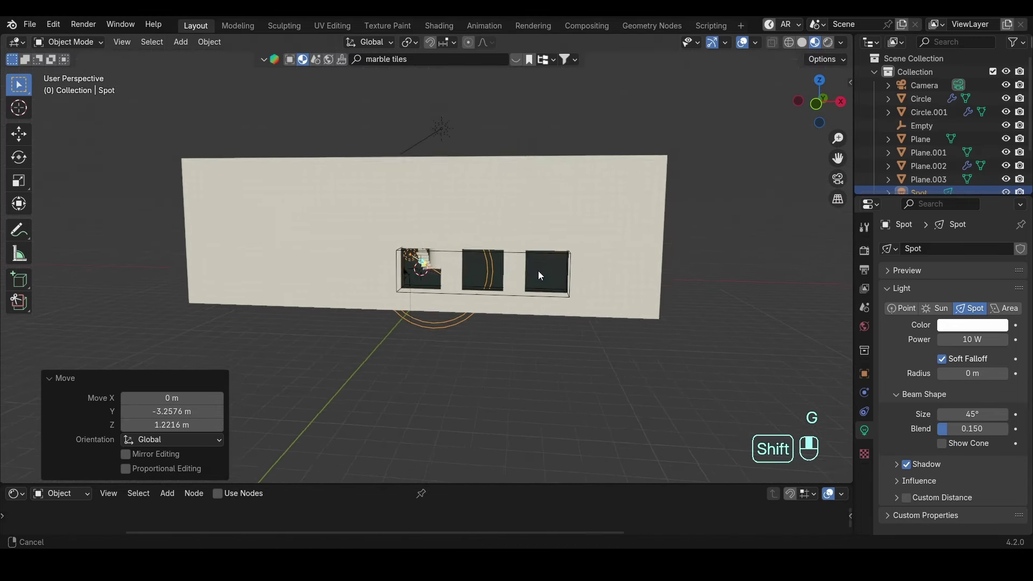
Lower the spot light about 0.38 m along Z in front of the first window.
scroll(538, 271, up, 1)
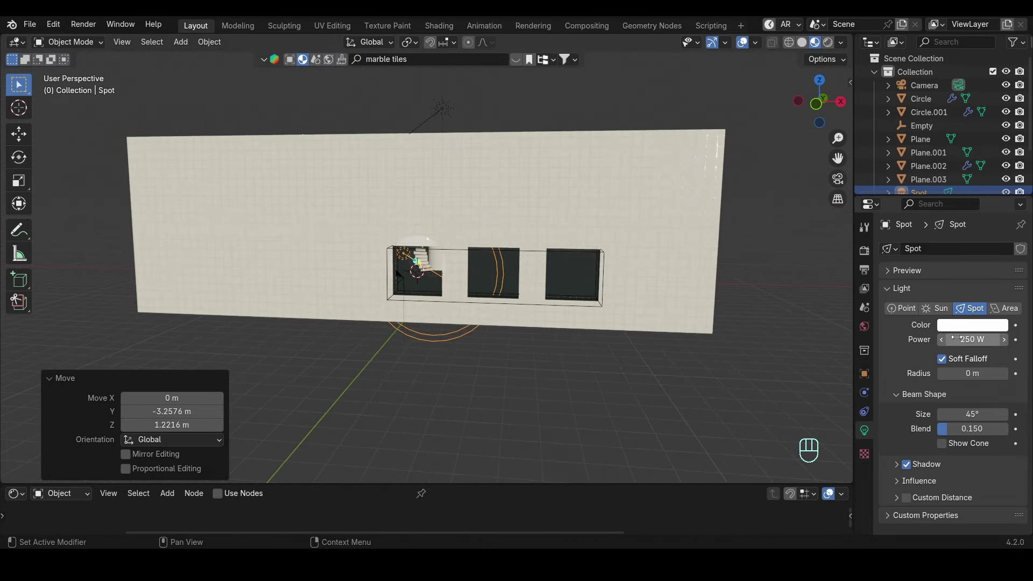
key(g)
key(z)
click(530, 249)
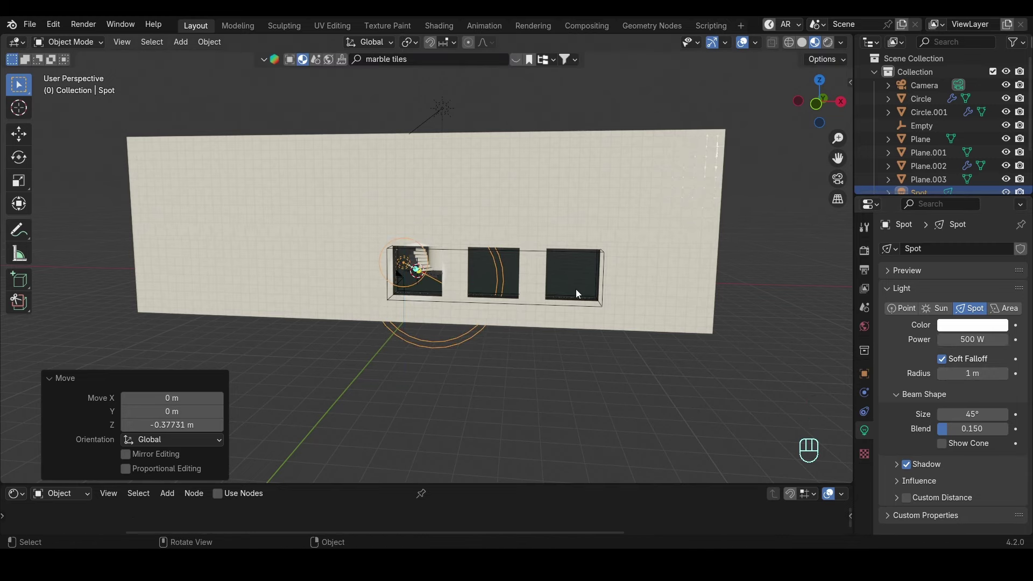
Rotate the spot light -22.4° about Z in top view and move it about 1.27 m along X.
key(KP_7)
key(r)
click(525, 283)
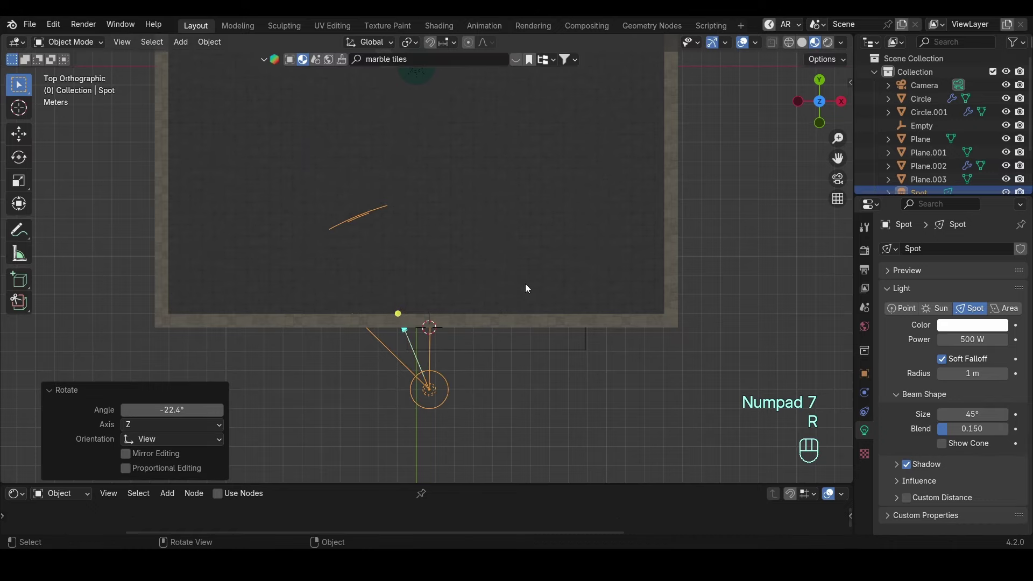
key(g)
key(y)
key(x)
click(550, 288)
middle_drag(550, 288, 553, 237)
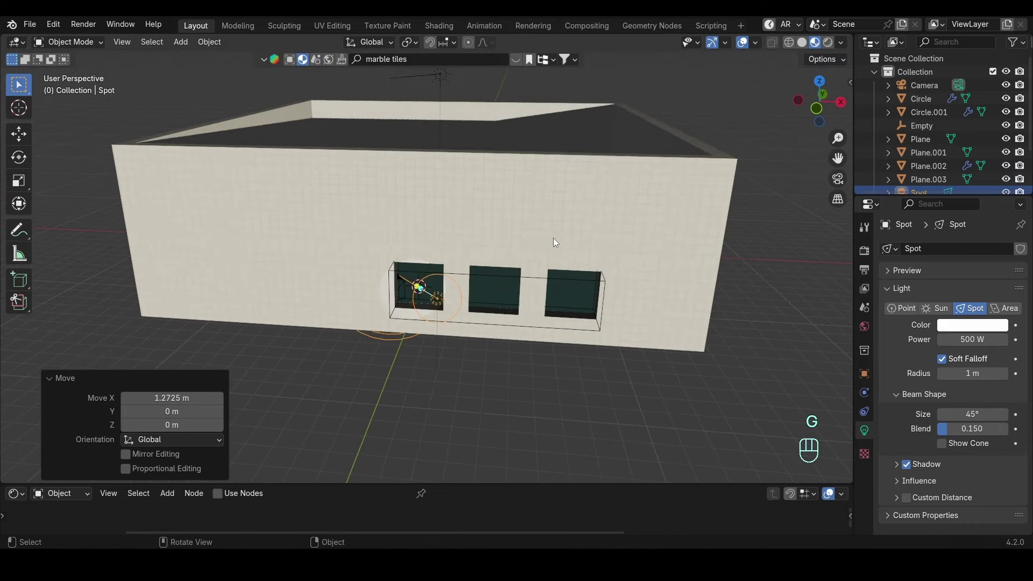
Fine-tune the spot light at the first window, shifting it about 0.32 m along X and 0.28 m along Z.
scroll(554, 242, up, 4)
key(g)
key(x)
click(567, 252)
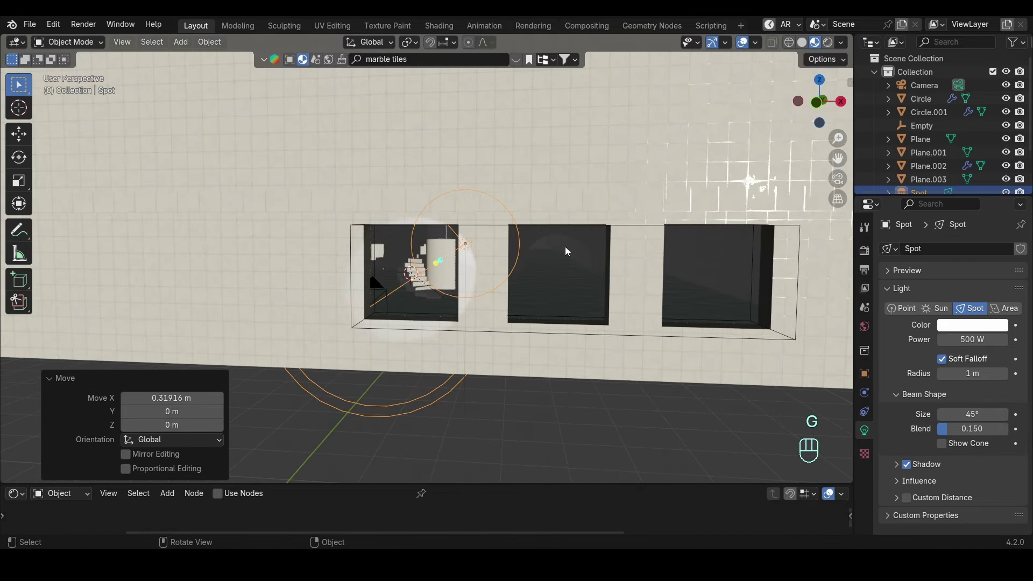
key(g)
key(z)
click(565, 232)
Duplicate the spot light along X for the second and third windows, spacing the last copy about 3.61 m.
shift+middle_drag(571, 262, 528, 263)
scroll(528, 263, down, 1)
key(shift+d)
key(x)
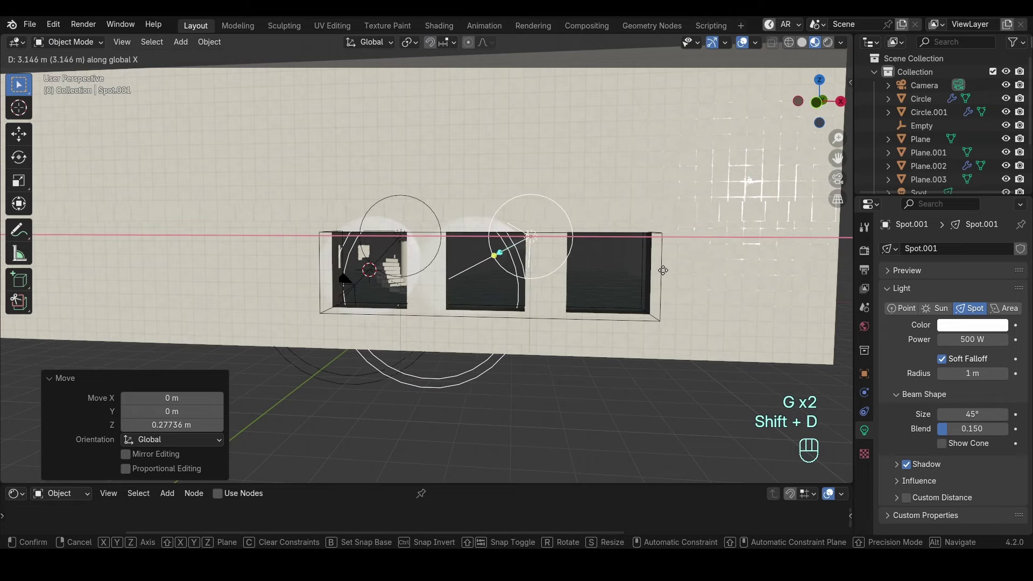
click(667, 270)
key(shift+r)
middle_drag(641, 280, 584, 315)
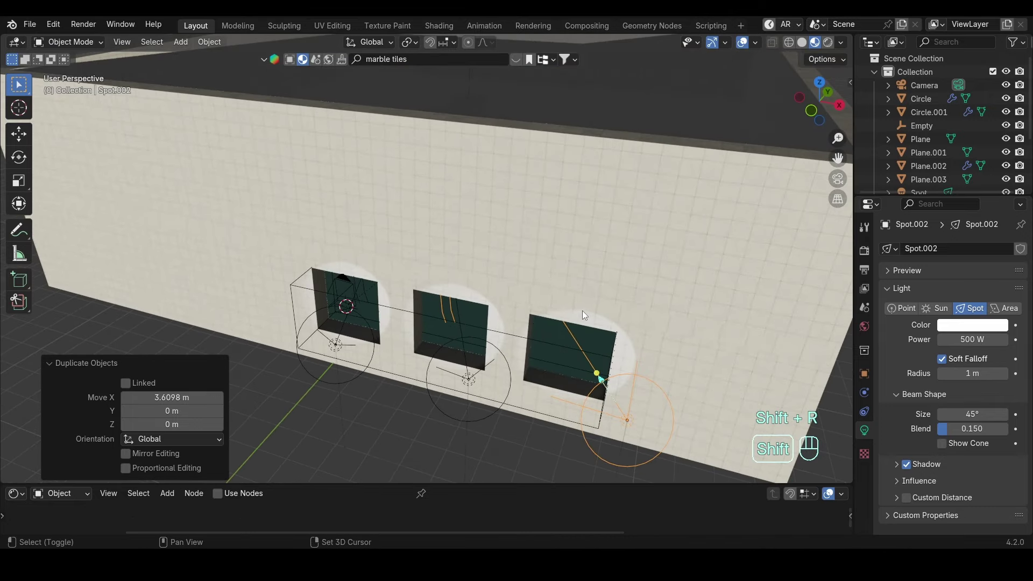
key(KP_0)
key(KP_0)
Select all three window spot lights together and set their power to 1000 W.
middle_drag(529, 364, 536, 350)
shift+click(459, 389)
shift+click(335, 347)
alt+click(968, 339)
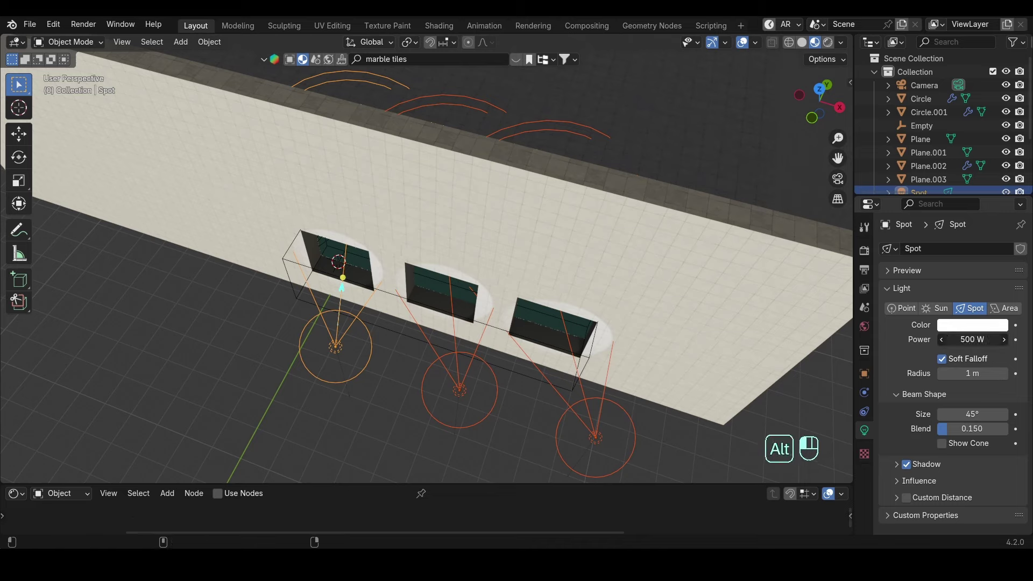
alt+drag(969, 340, 974, 339)
alt+click(969, 340)
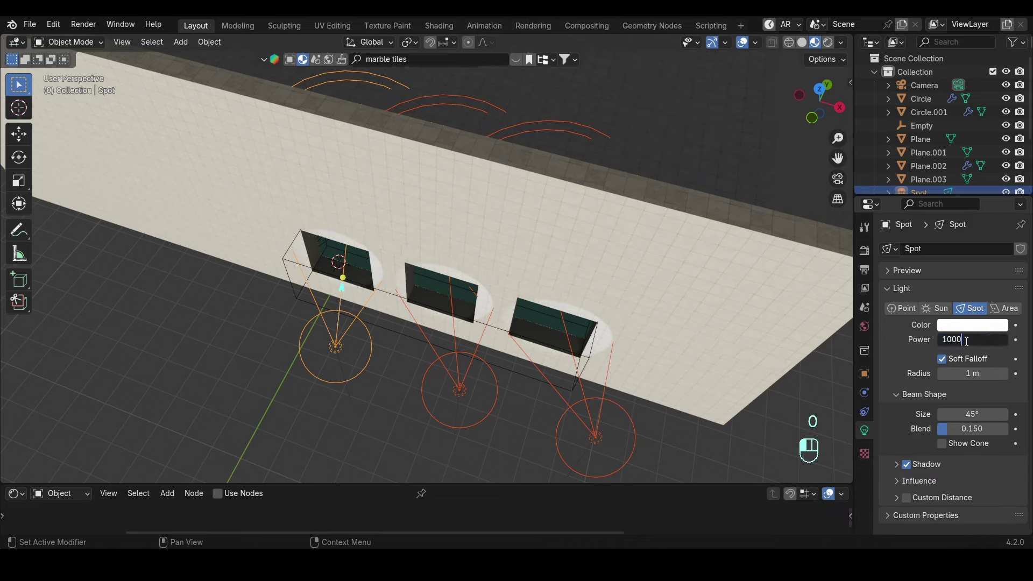
key(Return)
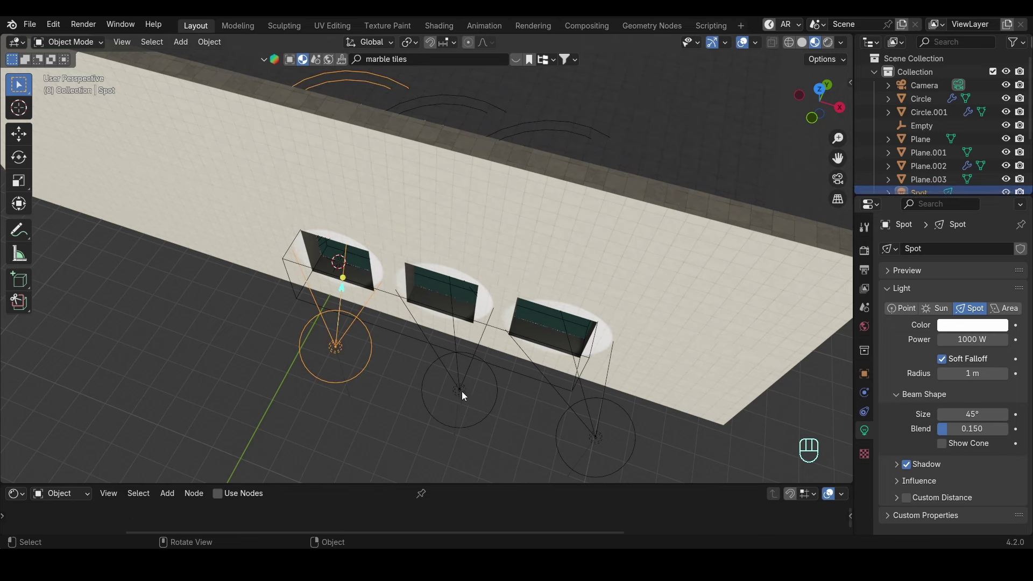
click(460, 389)
Switch to the camera view, enable raytracing for the EEVEE render, and save the file.
key(KP_0)
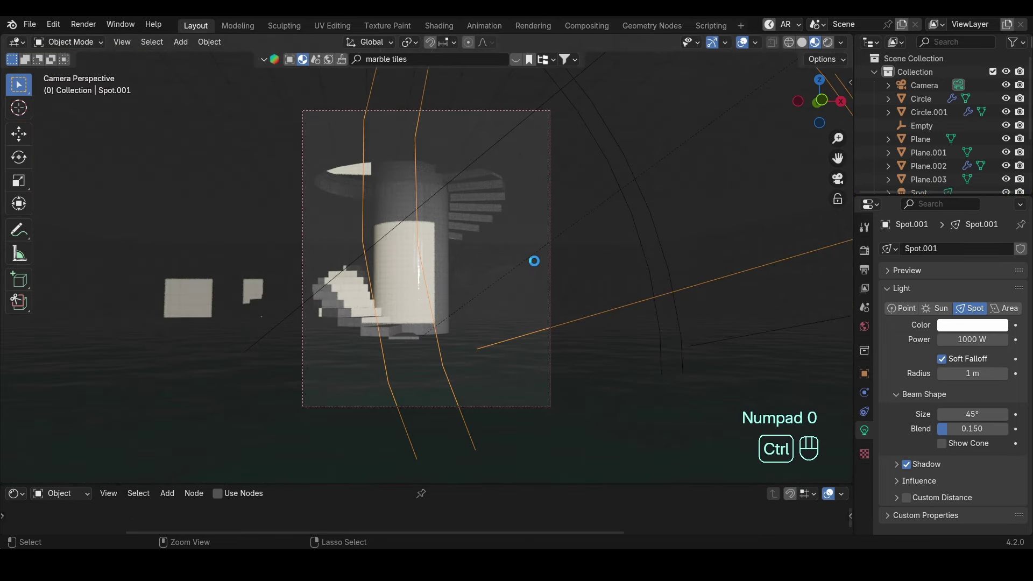
key(ctrl+s)
click(865, 326)
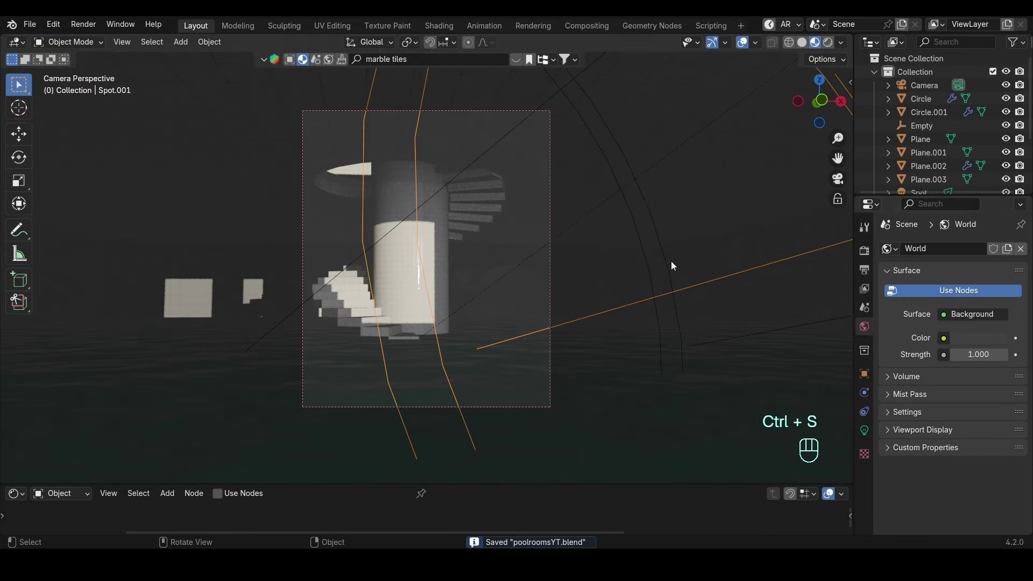
scroll(671, 260, up, 2)
click(864, 251)
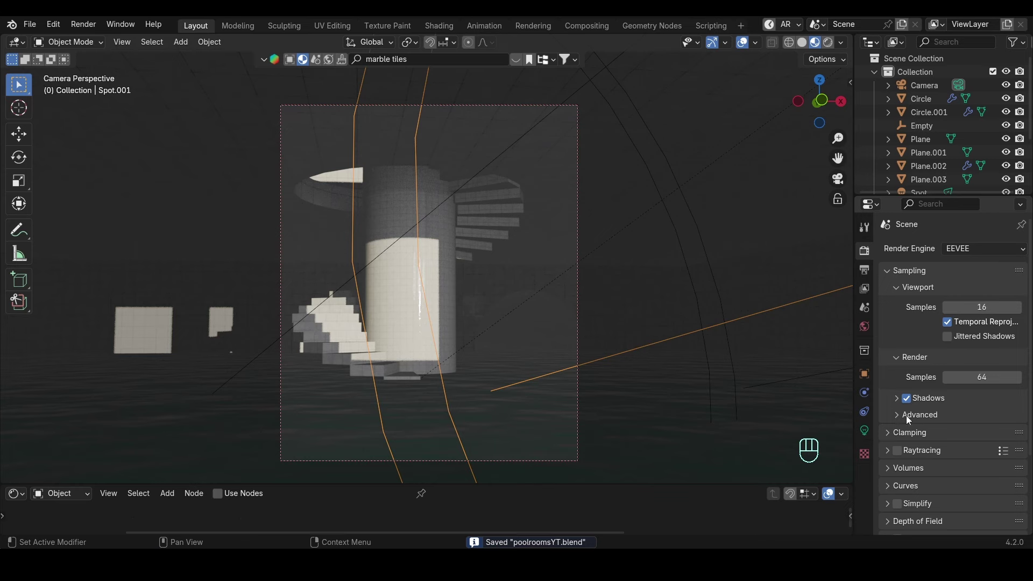
click(897, 450)
key(ctrl+s)
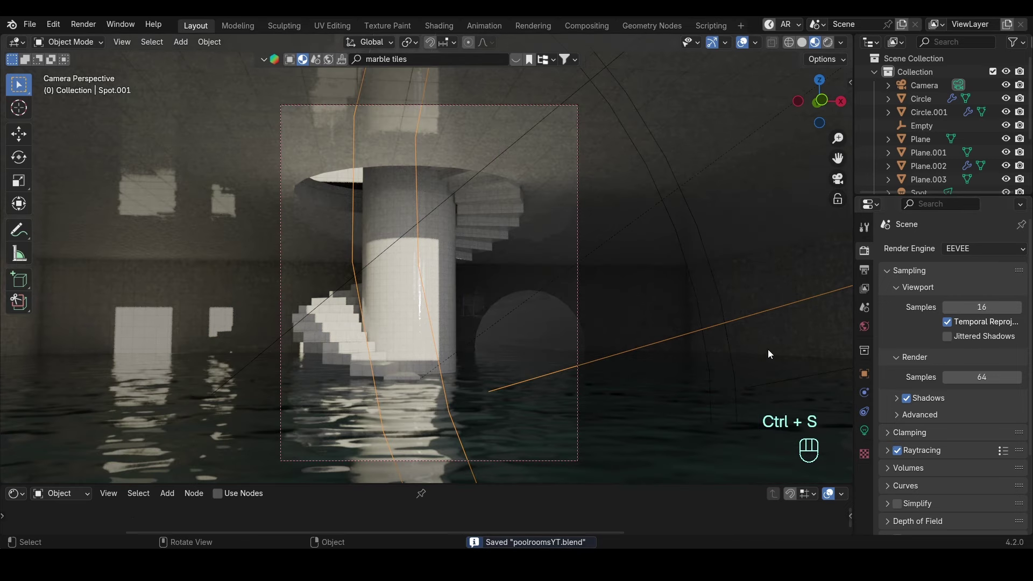
Change the render engine to Cycles and set its device to GPU Compute.
click(976, 250)
click(967, 291)
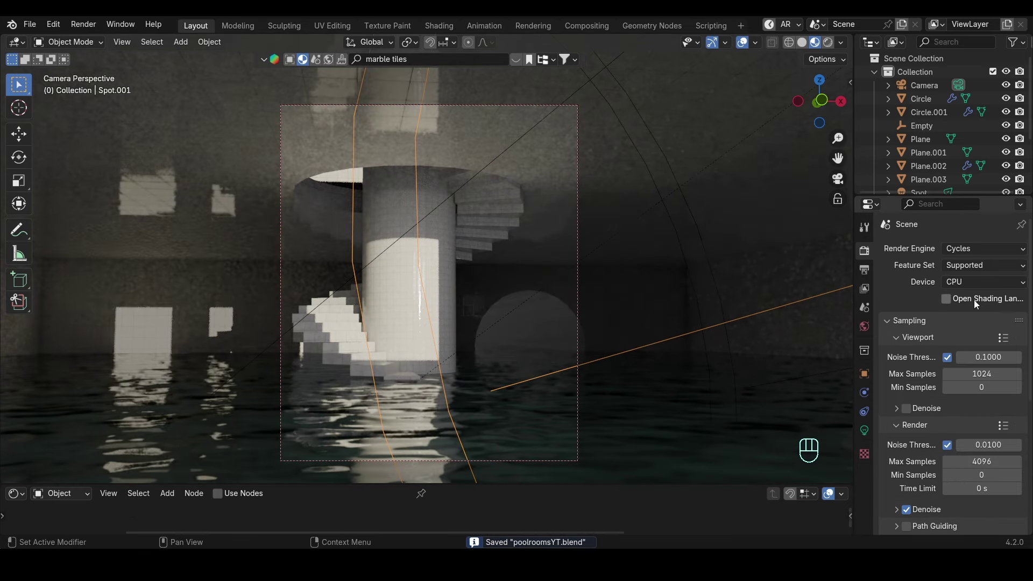
click(963, 279)
click(968, 315)
Set the viewport's max samples to 500 and enable viewport denoising.
click(968, 358)
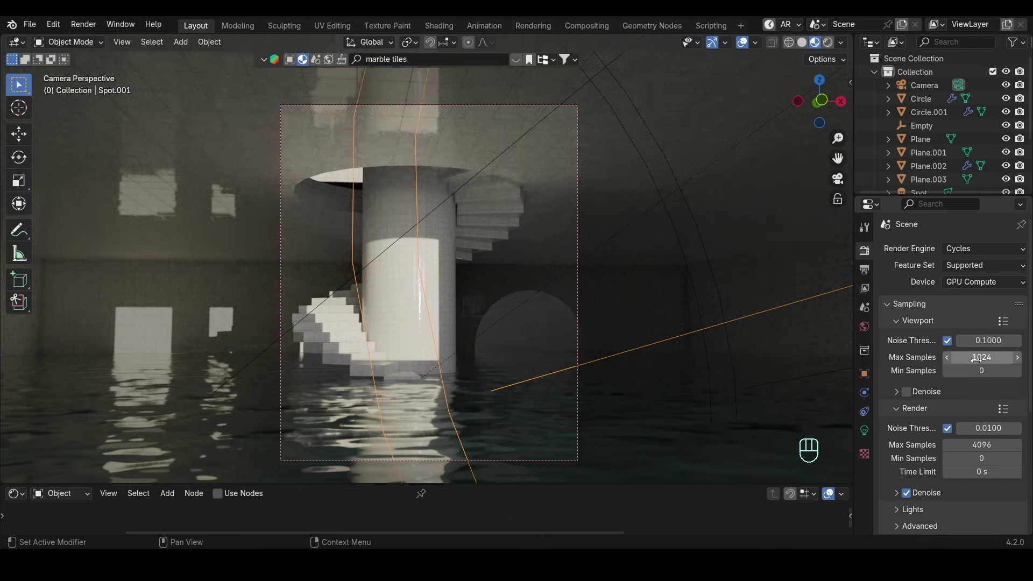
text(500)
click(916, 392)
click(908, 390)
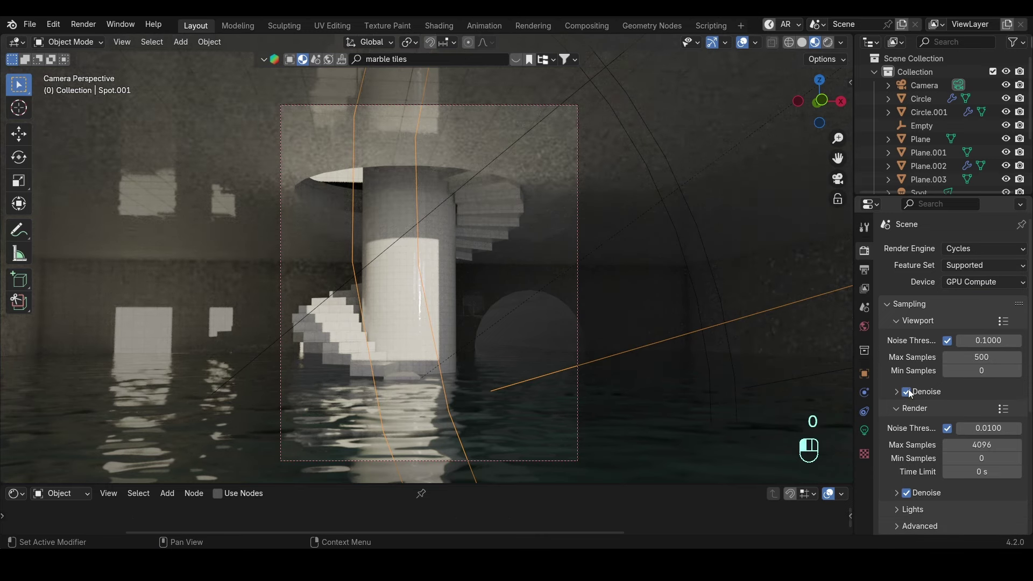
click(960, 412)
click(950, 439)
click(924, 392)
Set the final render's max samples to 500 and review its denoise settings.
click(985, 447)
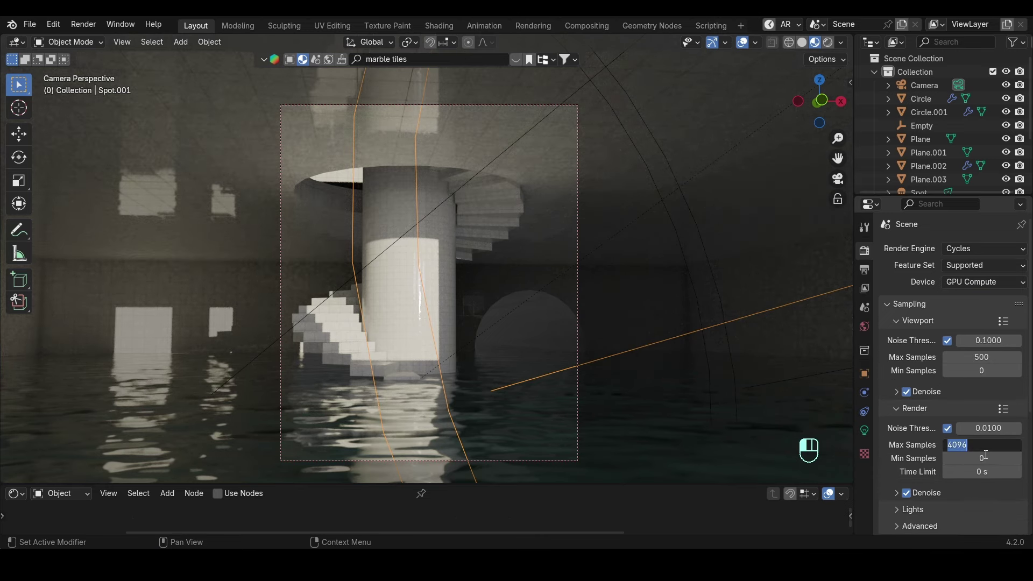
text(500)
click(988, 455)
click(936, 403)
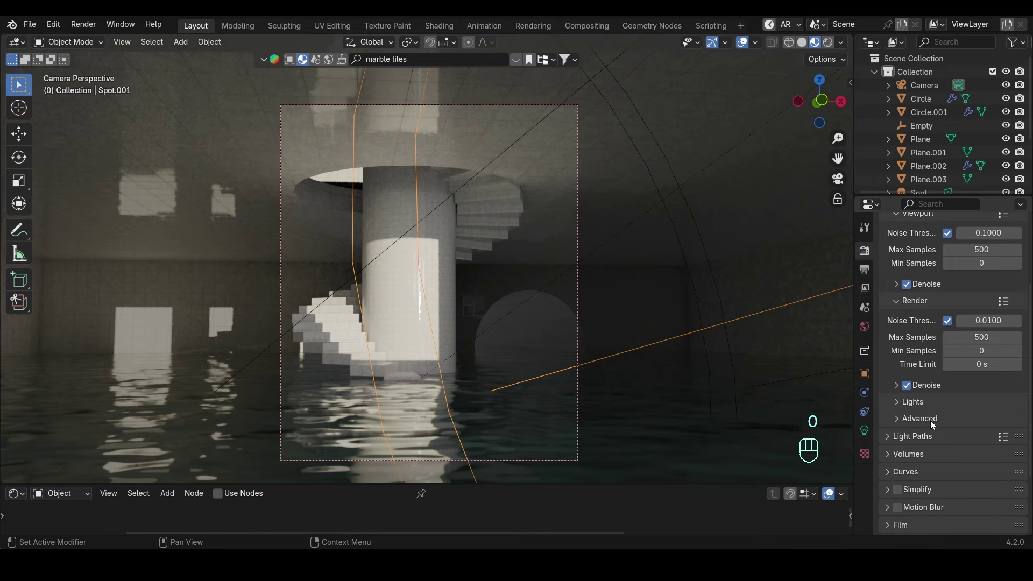
click(939, 403)
click(947, 402)
click(935, 386)
click(948, 407)
click(948, 420)
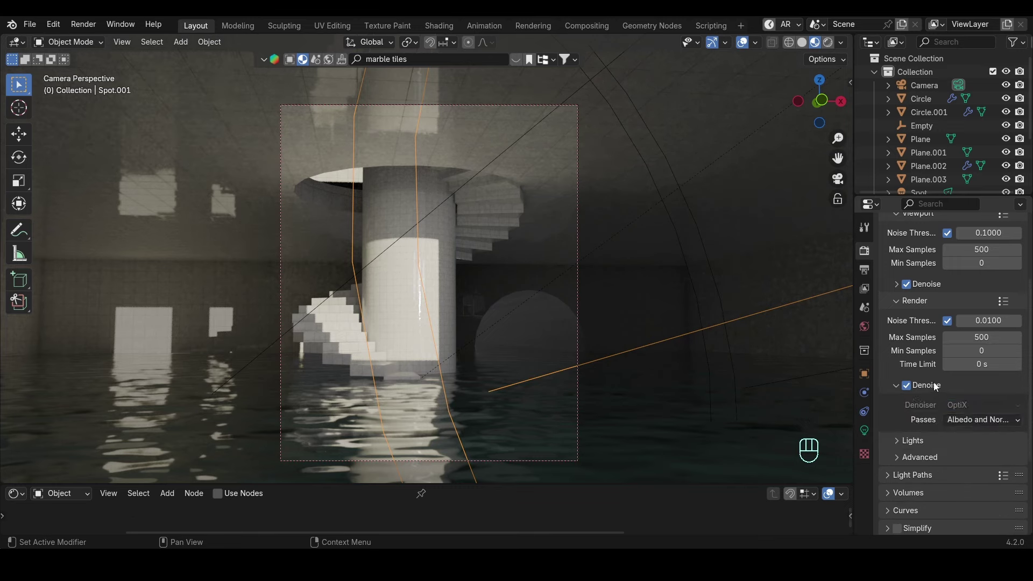
Set the render memory tile size to 512 in the performance settings.
scroll(926, 469, down, 12)
double_click(992, 444)
text(512)
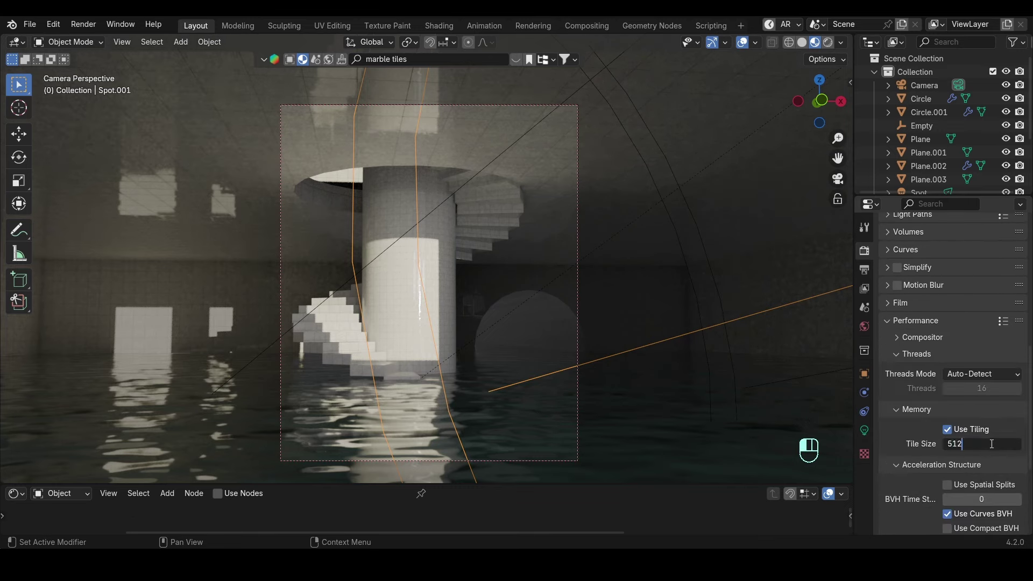
key(Return)
click(919, 322)
Set the color management view transform to Filmic with the Very High Contrast look.
click(948, 530)
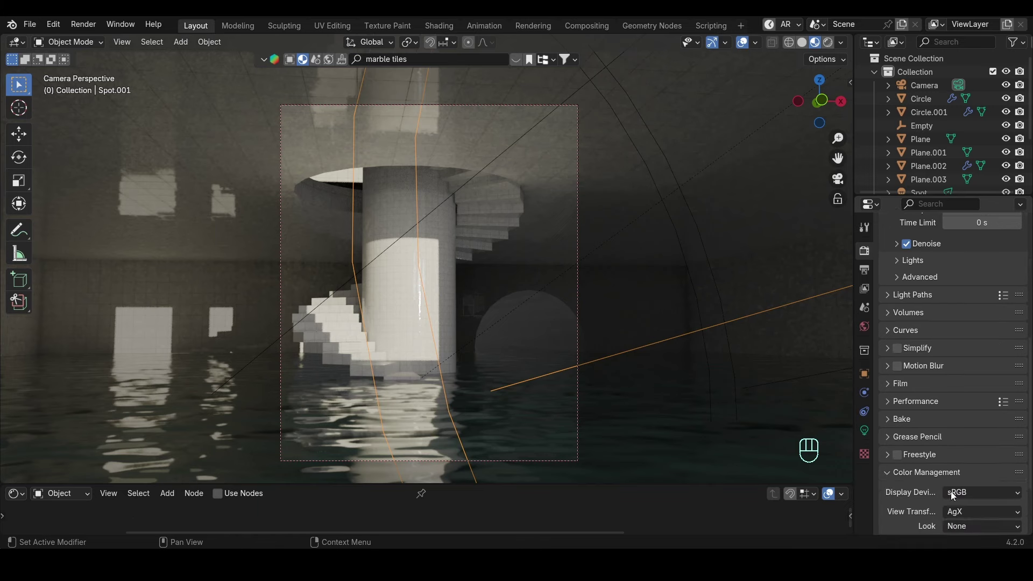
scroll(948, 484, down, 6)
click(951, 426)
click(948, 484)
click(975, 441)
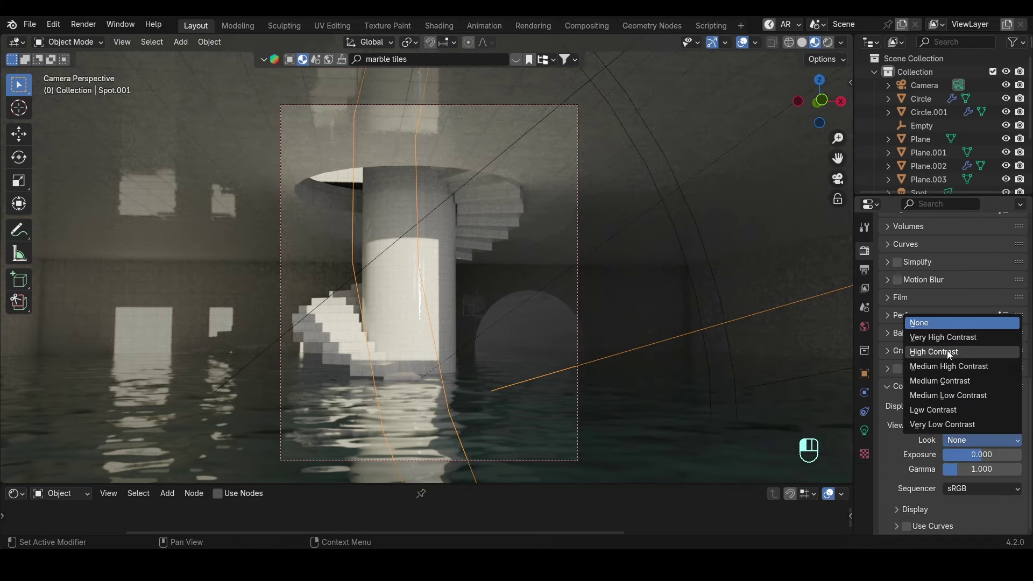
click(947, 337)
Save the file, switch the viewport to Rendered shading, and raise the exposure to about 0.9.
key(ctrl+s)
key(z)
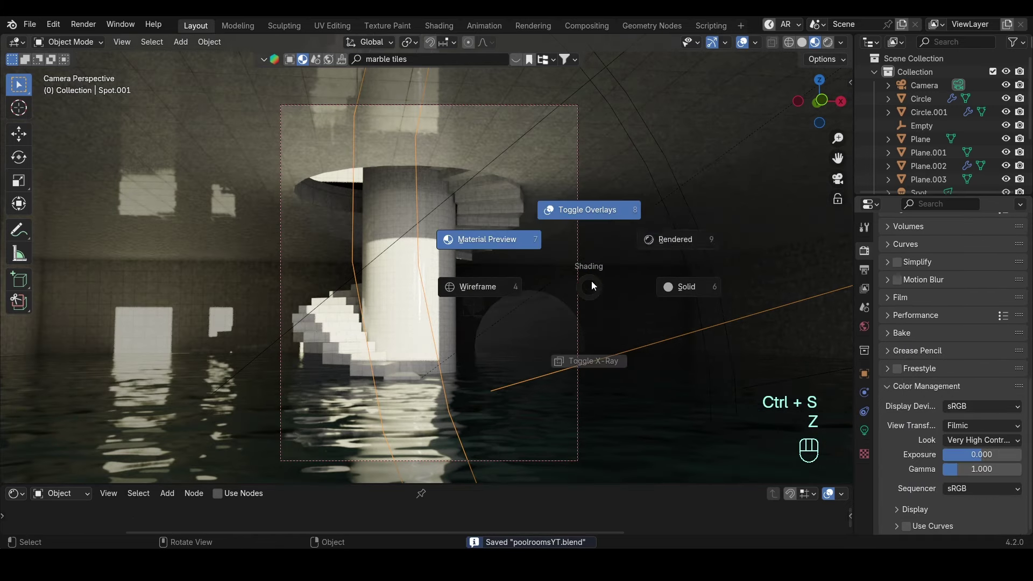
click(665, 238)
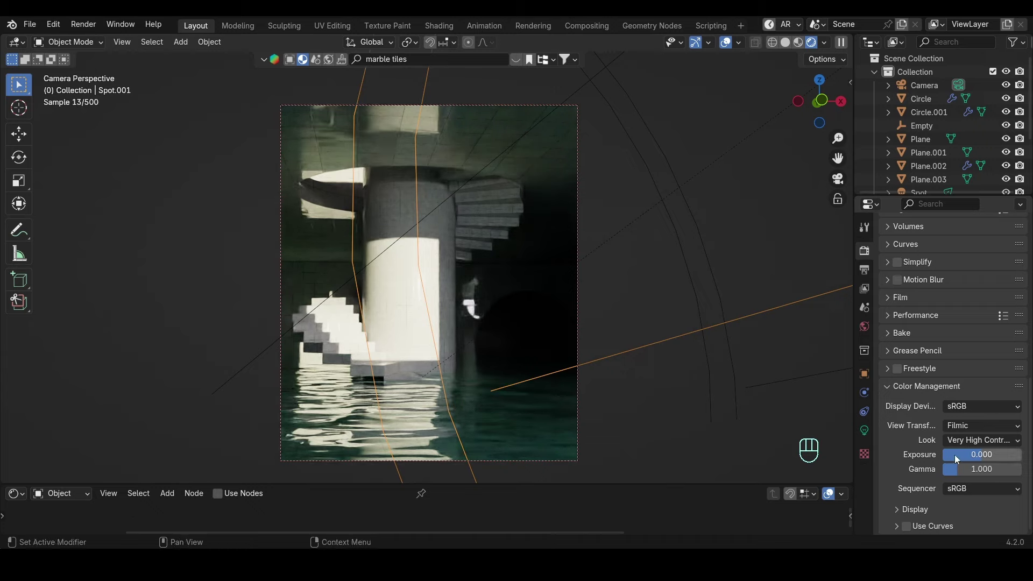
shift+drag(954, 454, 1014, 454)
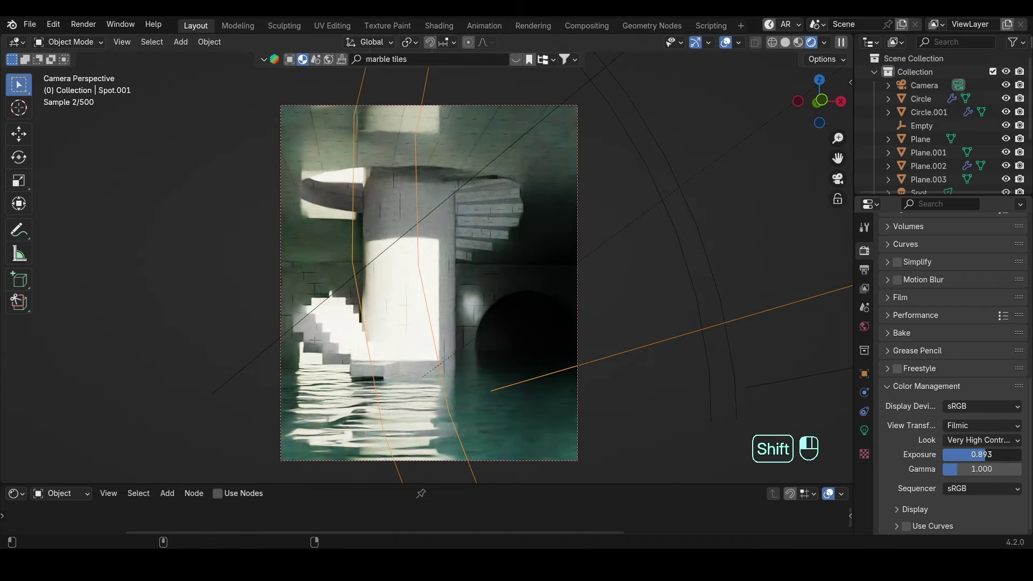
Set the world background to a bright, pale warm cream with strength 2, and save the file.
click(864, 326)
click(965, 333)
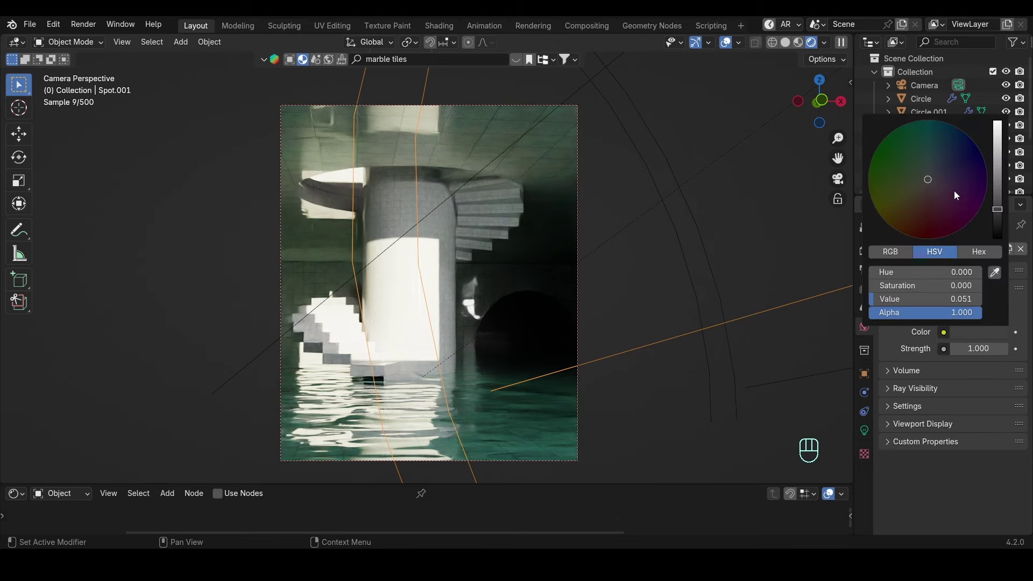
drag(998, 208, 997, 122)
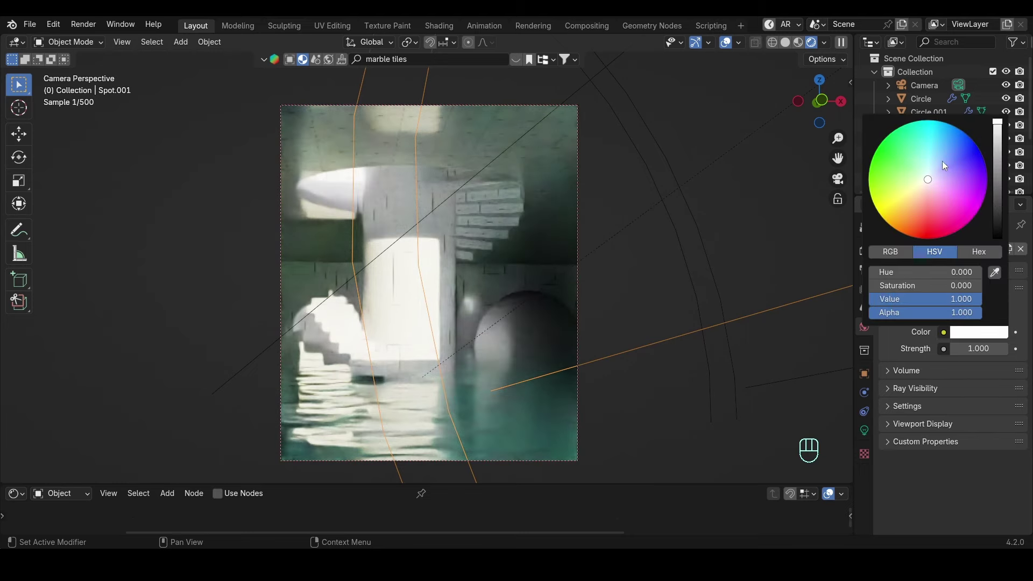
click(925, 187)
drag(978, 348, 959, 356)
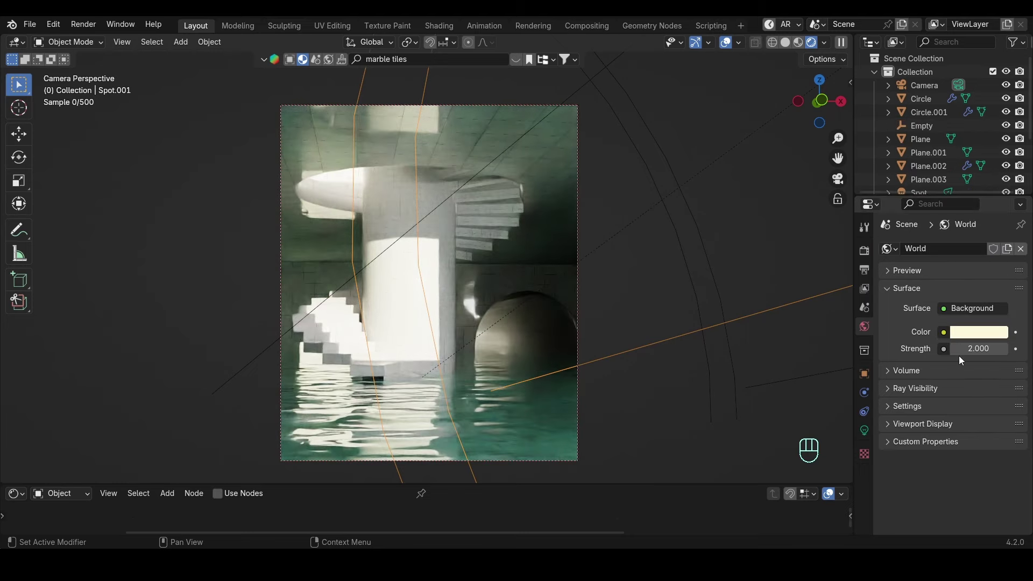
key(ctrl+s)
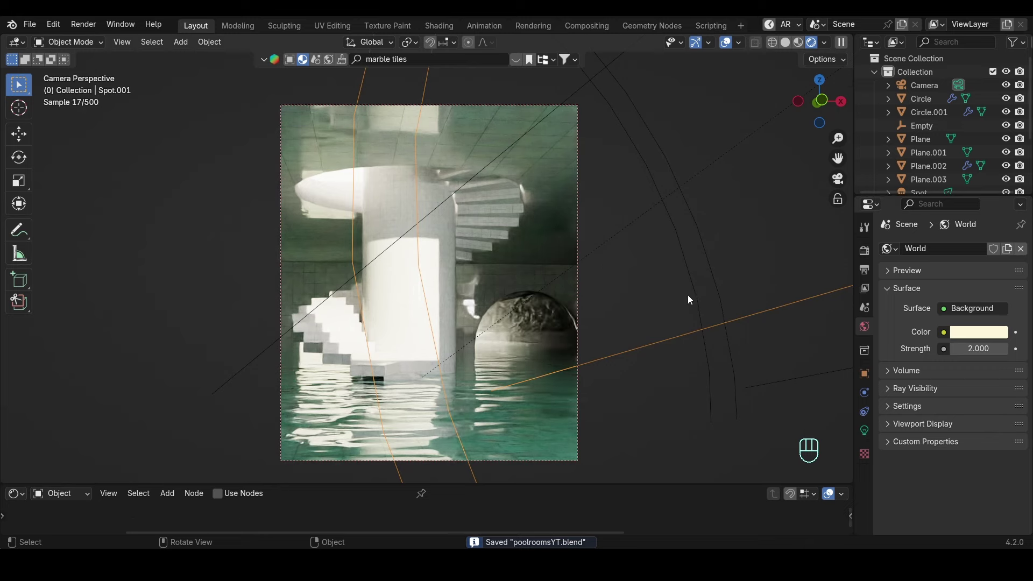
Select the three spot lights, set their power to 1500 W, and save the file.
click(864, 250)
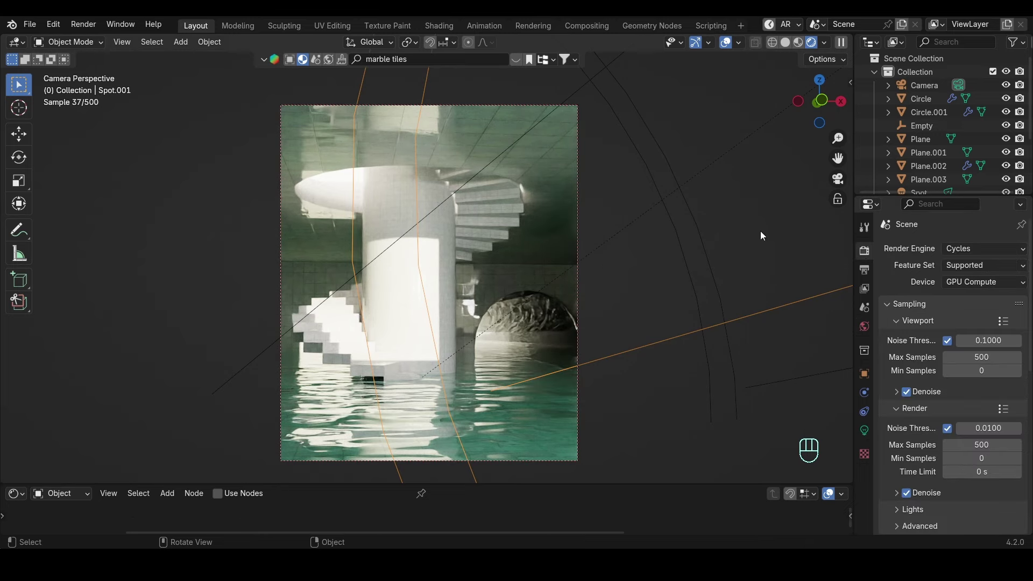
scroll(918, 134, down, 6)
shift+click(918, 140)
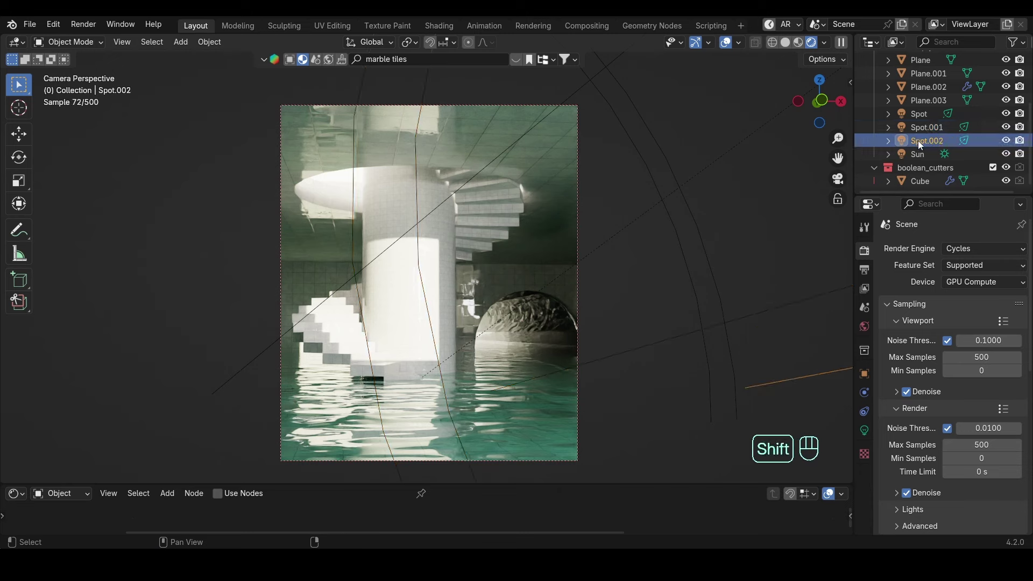
click(865, 429)
alt+click(963, 341)
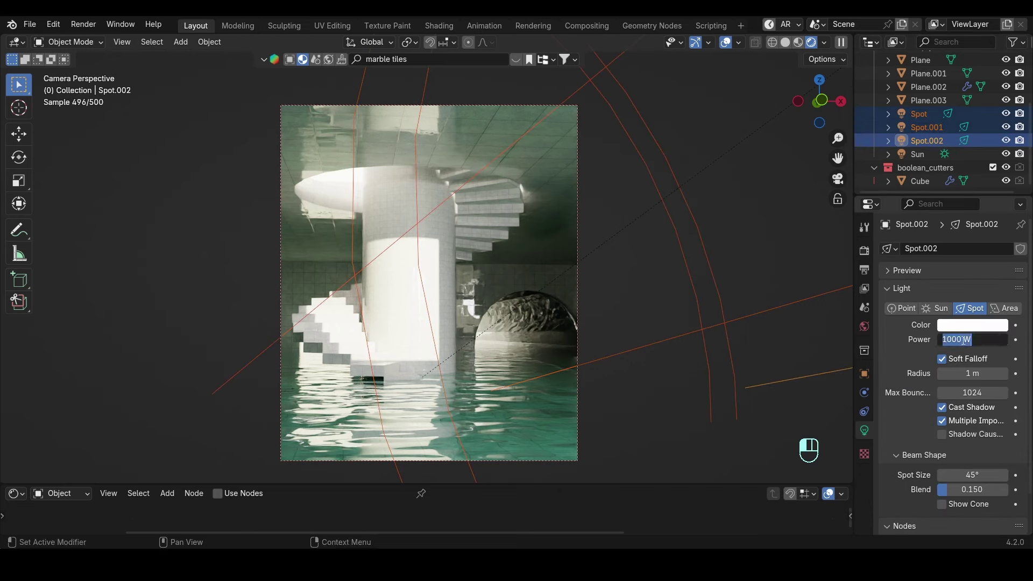
text(1500)
key(Return)
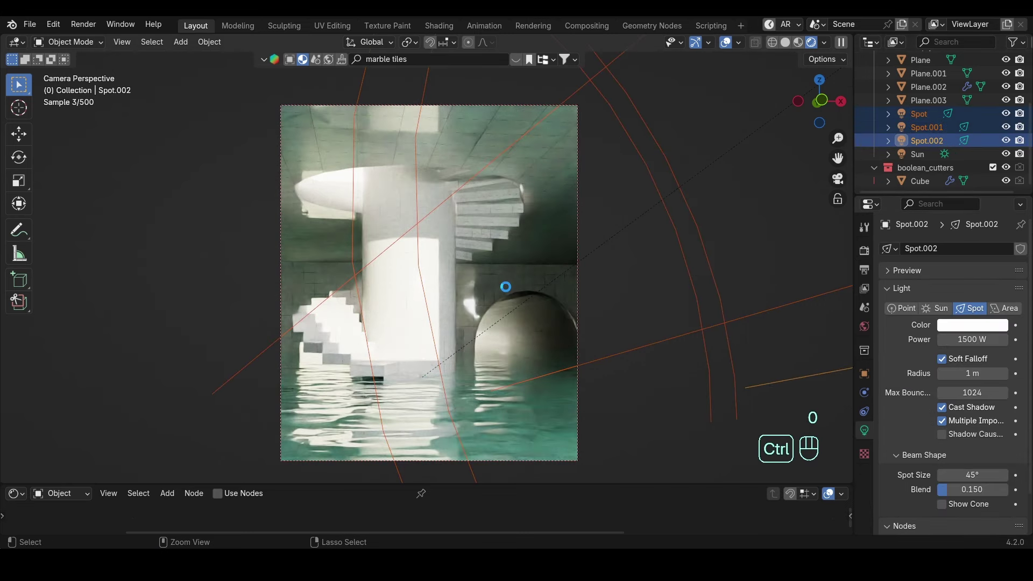
key(ctrl+s)
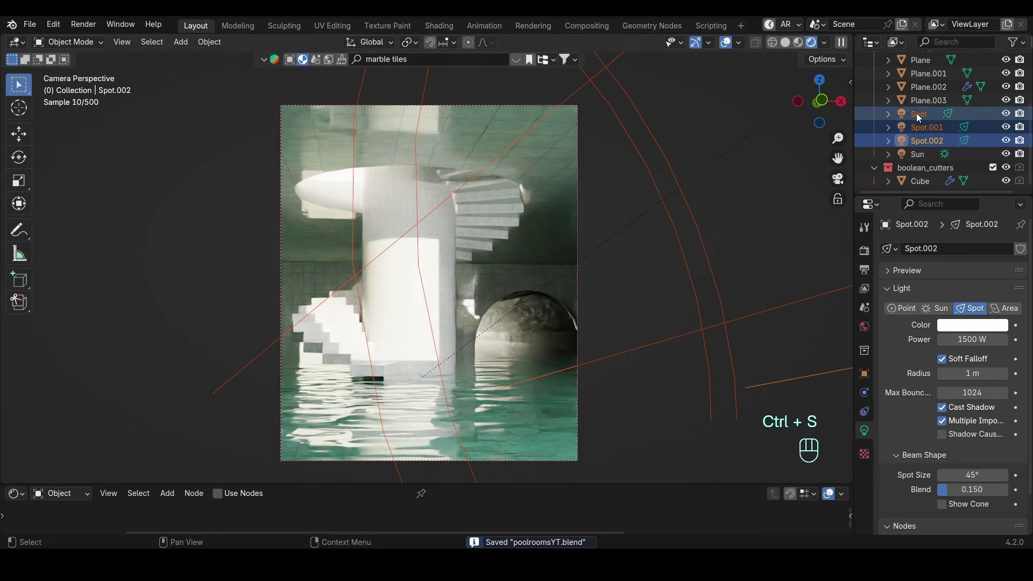
Set the sun light's strength to 2 and save the file.
click(919, 154)
double_click(978, 340)
text(2)
key(Return)
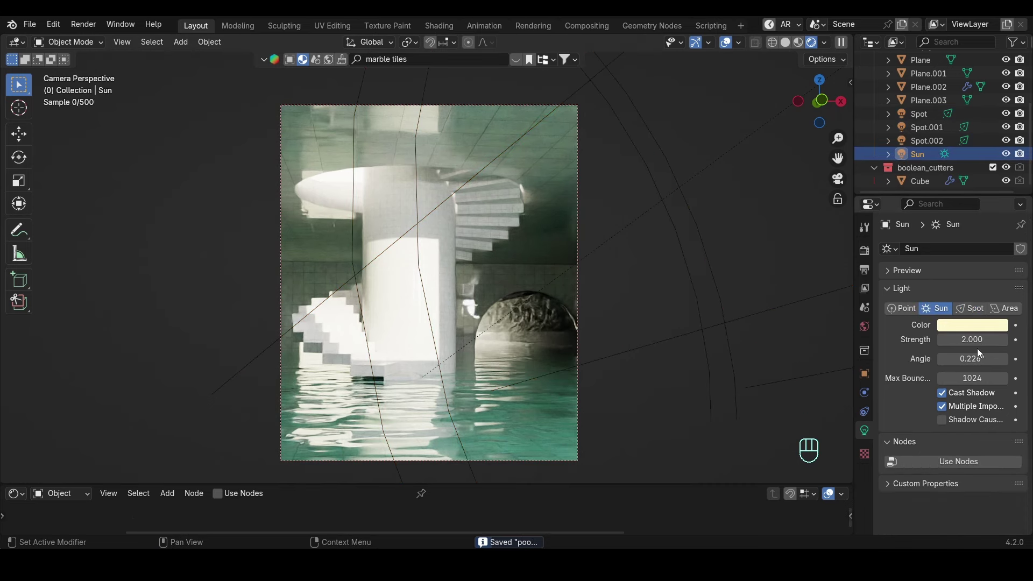
key(ctrl+s)
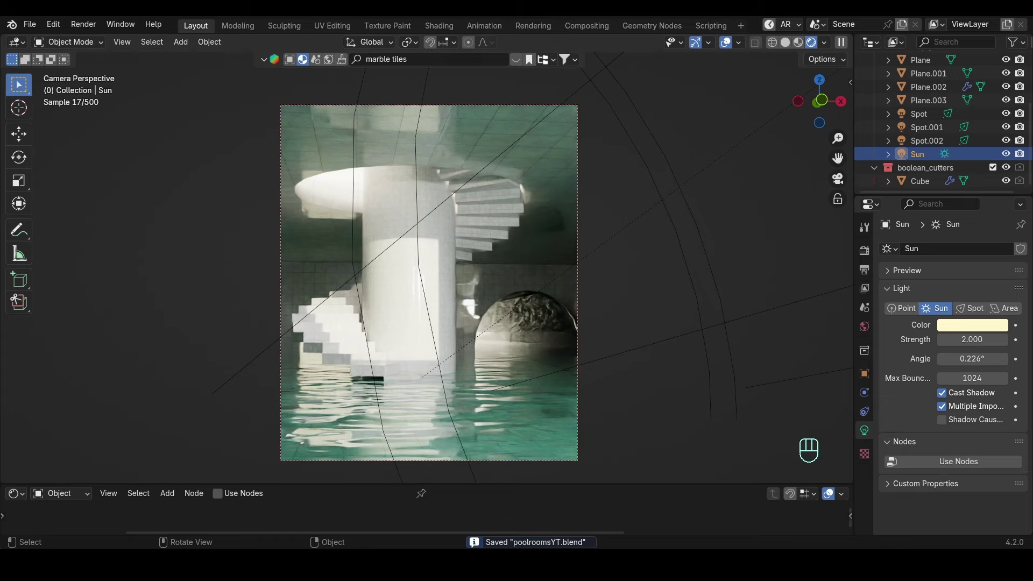
Hide the viewport overlays, darken the world background colour to black, and save the file.
click(726, 42)
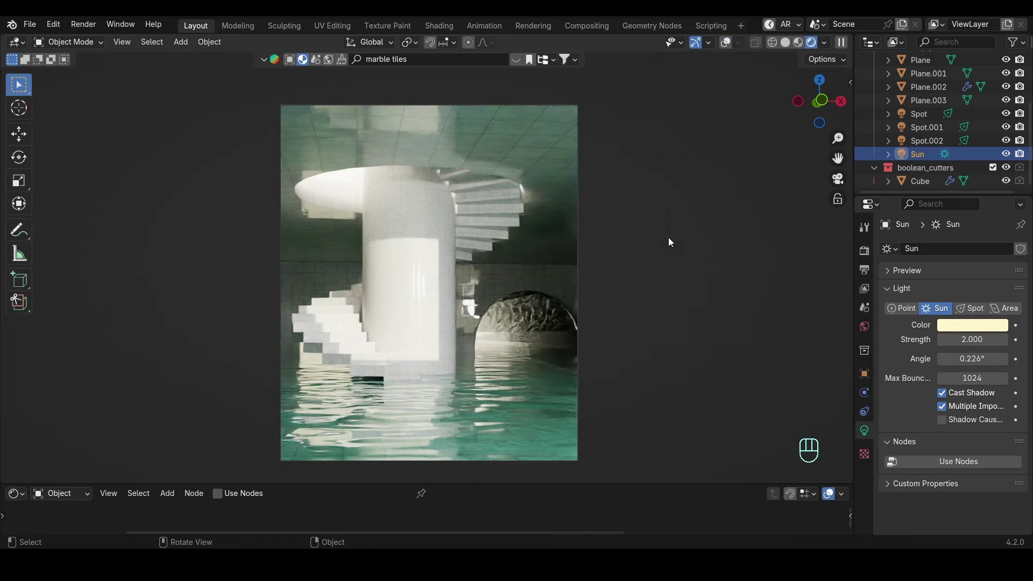
click(536, 327)
click(864, 327)
click(980, 332)
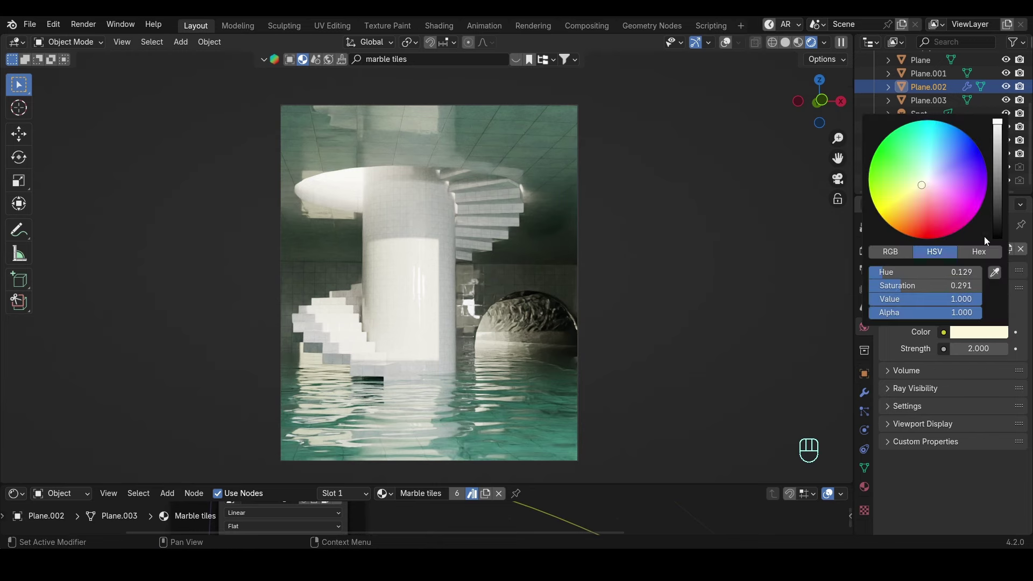
drag(997, 122, 998, 238)
key(ctrl+s)
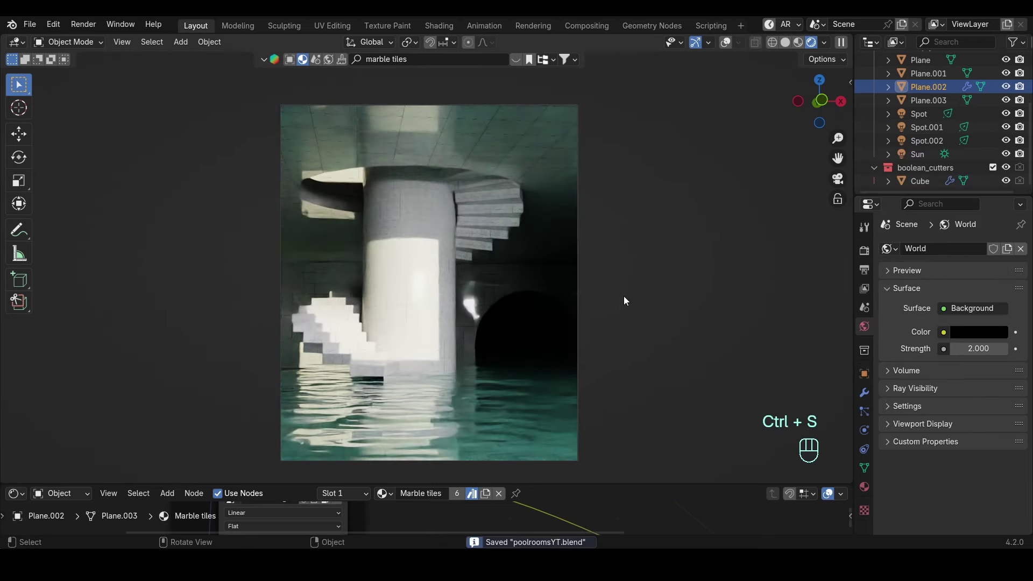
Raise the colour management exposure to about 1.34 and save the file.
click(864, 251)
scroll(951, 440, down, 6)
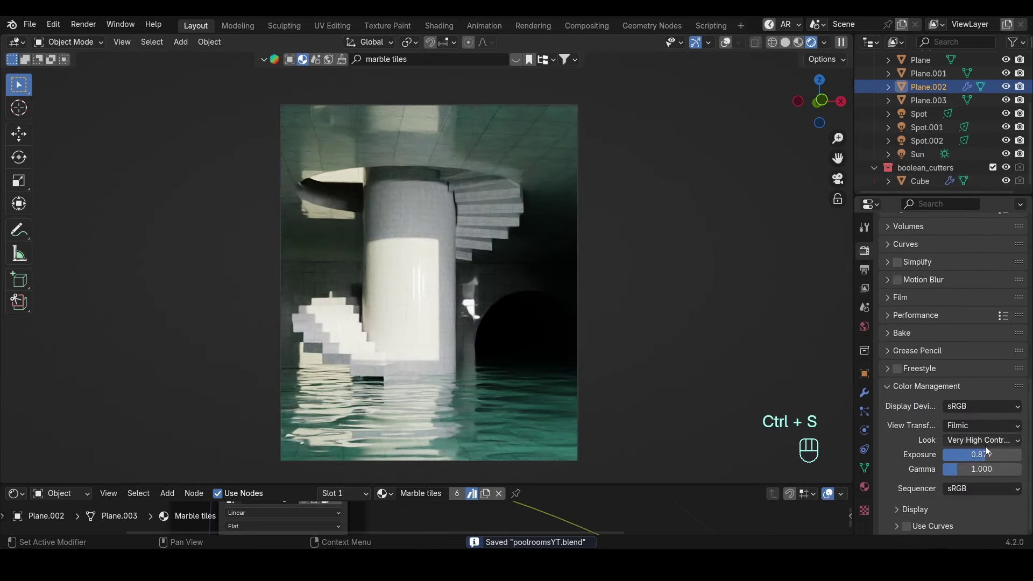
shift+drag(982, 455, 983, 455)
key(ctrl+s)
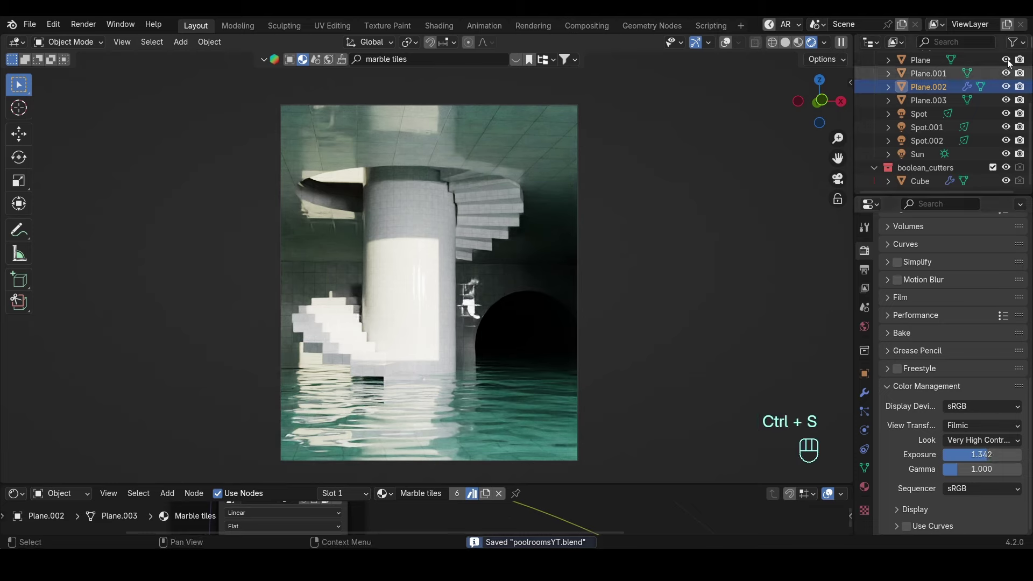
Select the sun light, save the file, and set the sun's strength to 5.
click(917, 155)
key(ctrl+s)
click(865, 430)
click(968, 340)
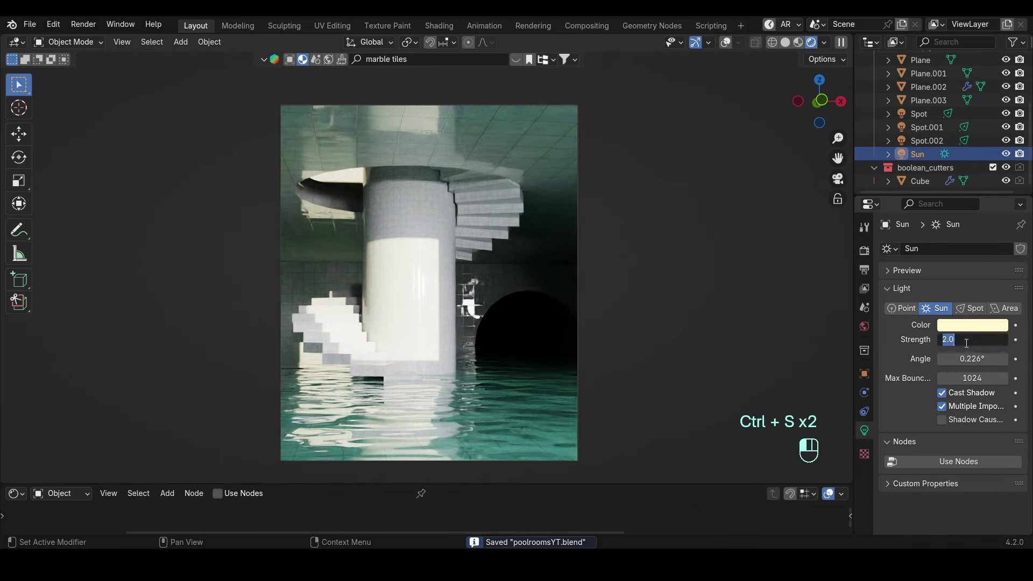
text(5)
key(Return)
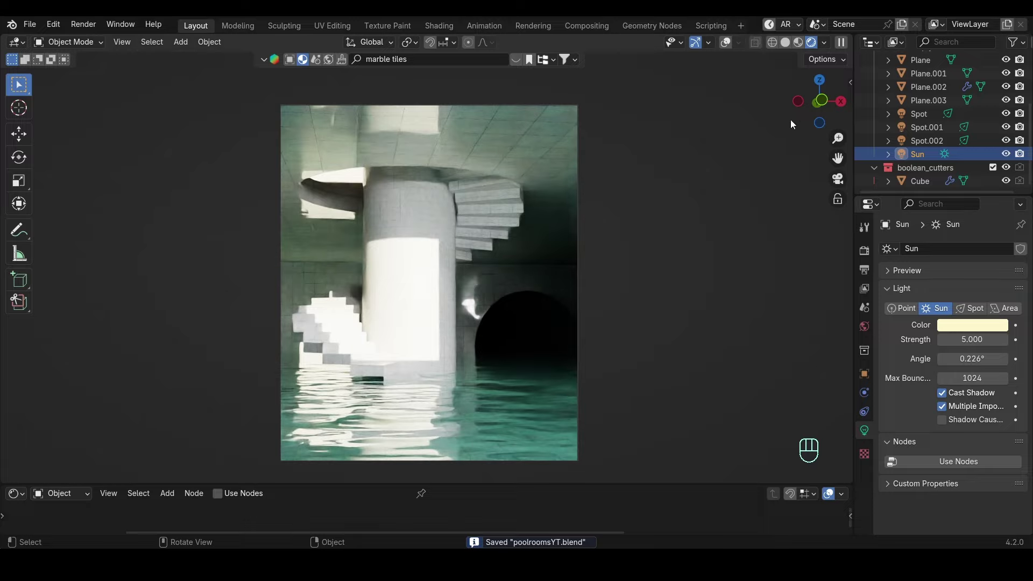
Switch the viewport to Material Preview, show the overlays, and select the three spot lights outside the windows in top view.
click(798, 42)
key(KP_1)
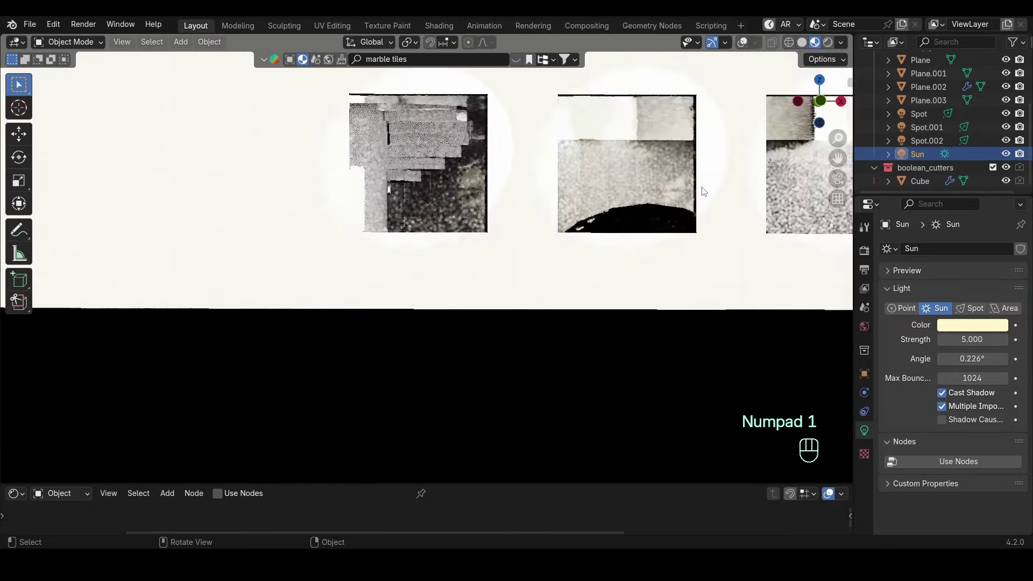
middle_drag(563, 208, 551, 291)
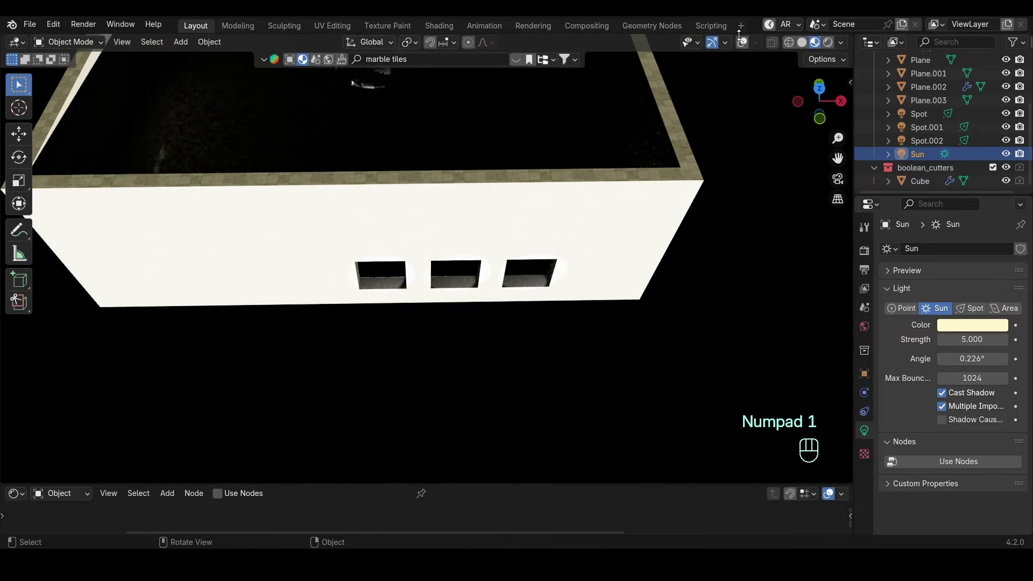
key(shift+alt+z)
key(KP_7)
drag(579, 328, 351, 403)
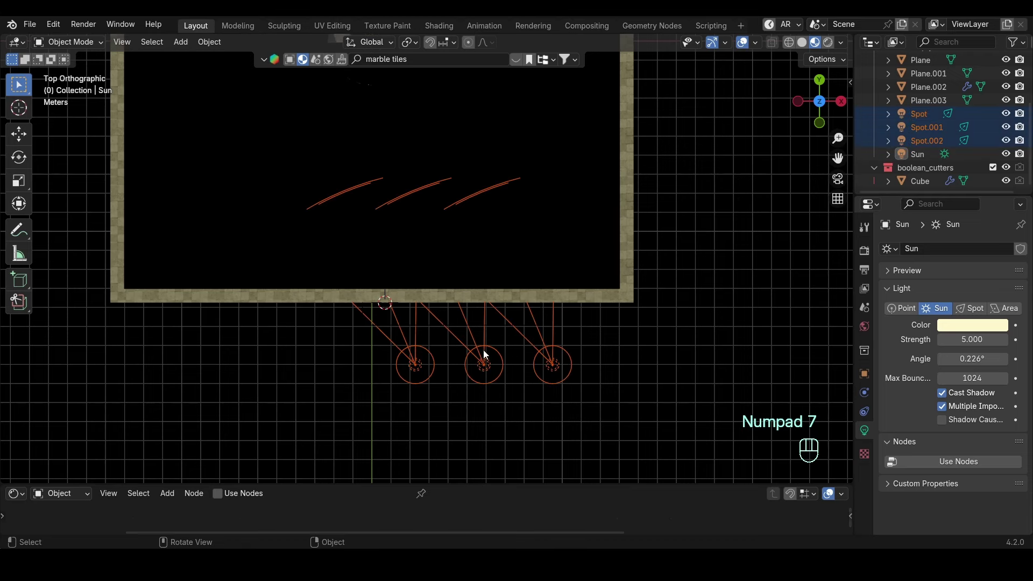
key(period)
click(611, 343)
click(612, 343)
drag(594, 347, 377, 318)
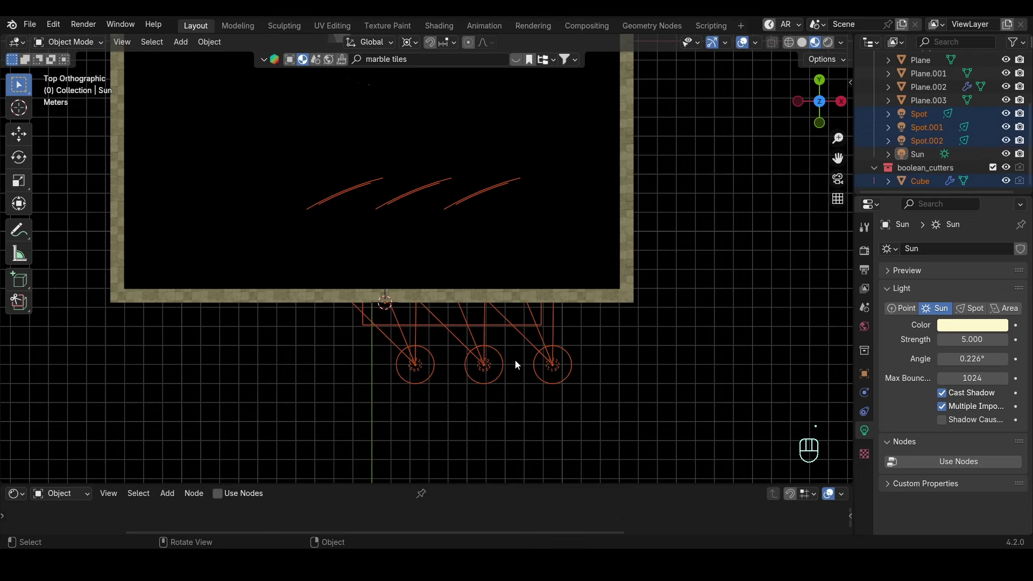
key(period)
click(513, 425)
key(r)
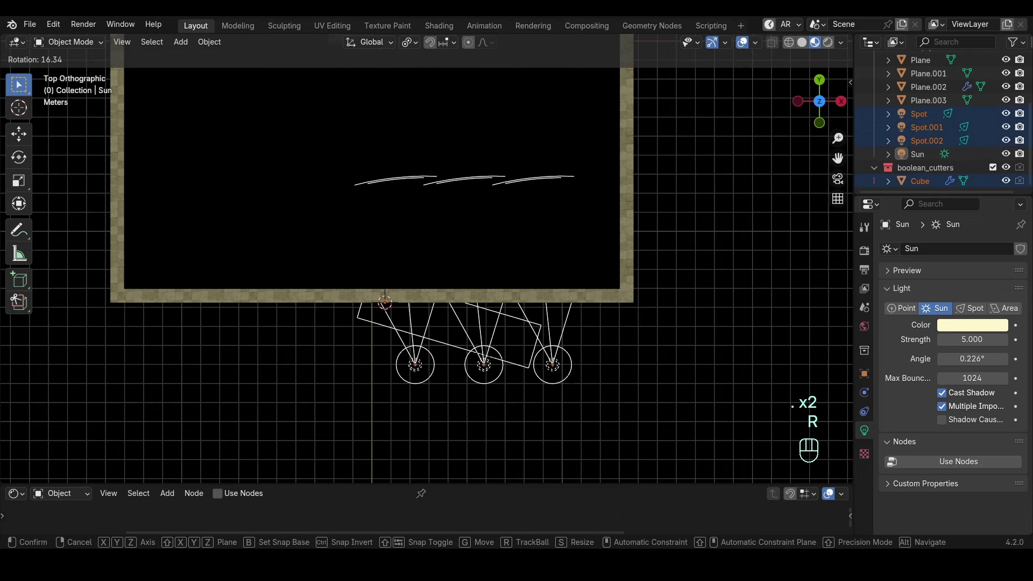
click(574, 382)
Rotate the three spot lights about 15.4° around Z in top view, return to the rendered camera view, and save the file.
key(r)
key(r)
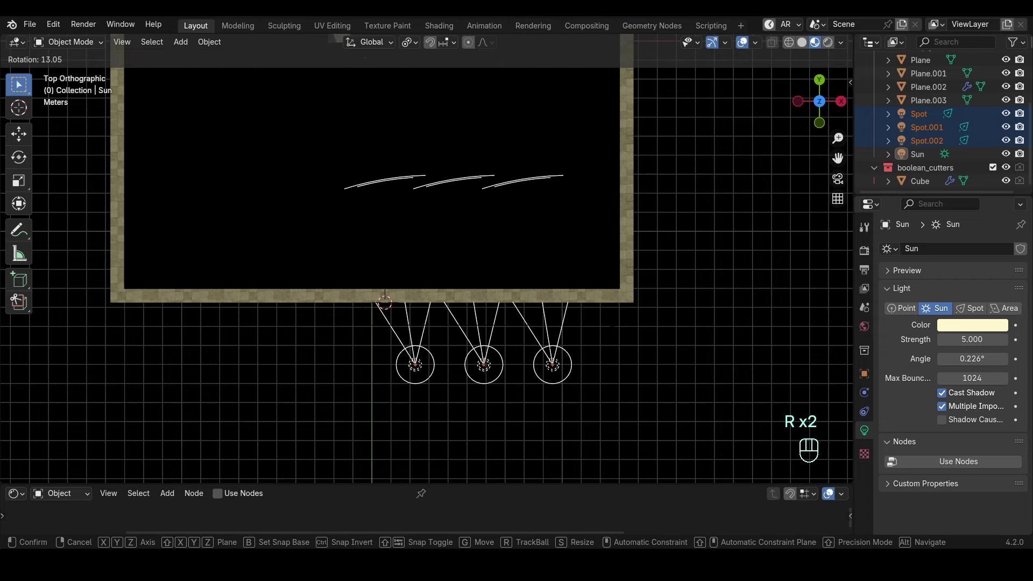
click(614, 337)
key(KP_0)
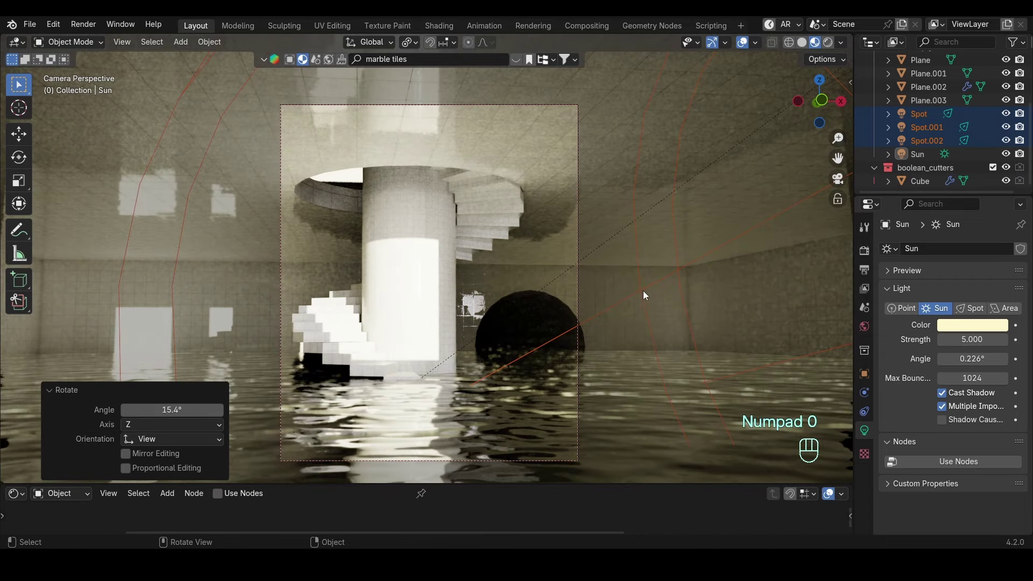
click(829, 42)
key(ctrl+s)
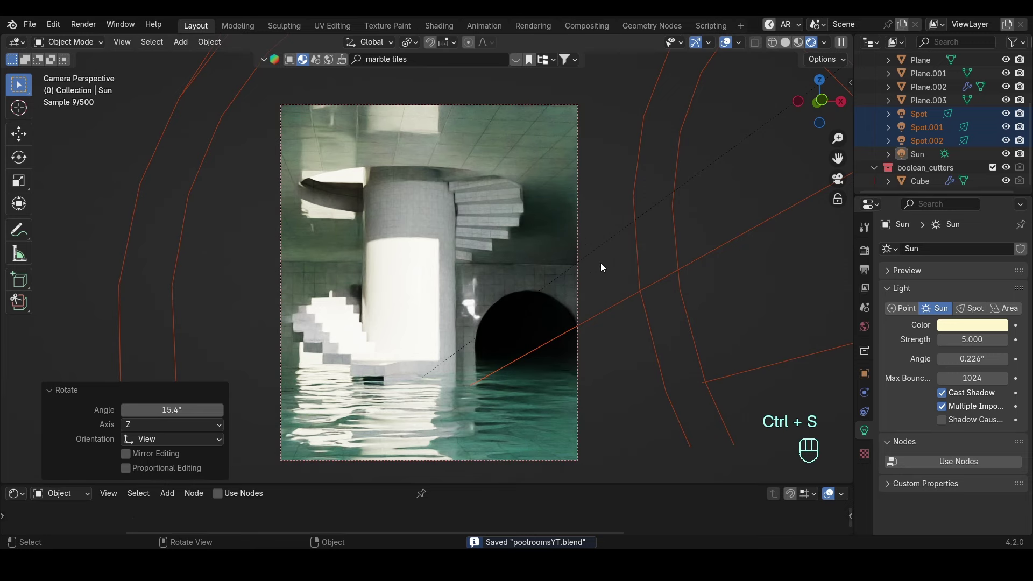
Rotate the three spot lights by about -1.4° around the global Z axis and save the file.
scroll(639, 282, up, 1)
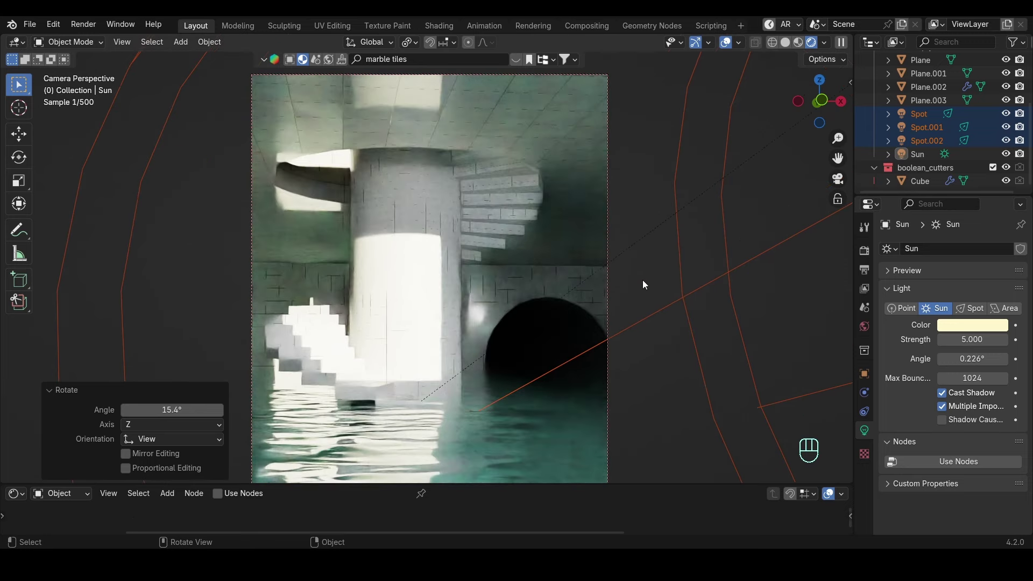
scroll(644, 271, down, 1)
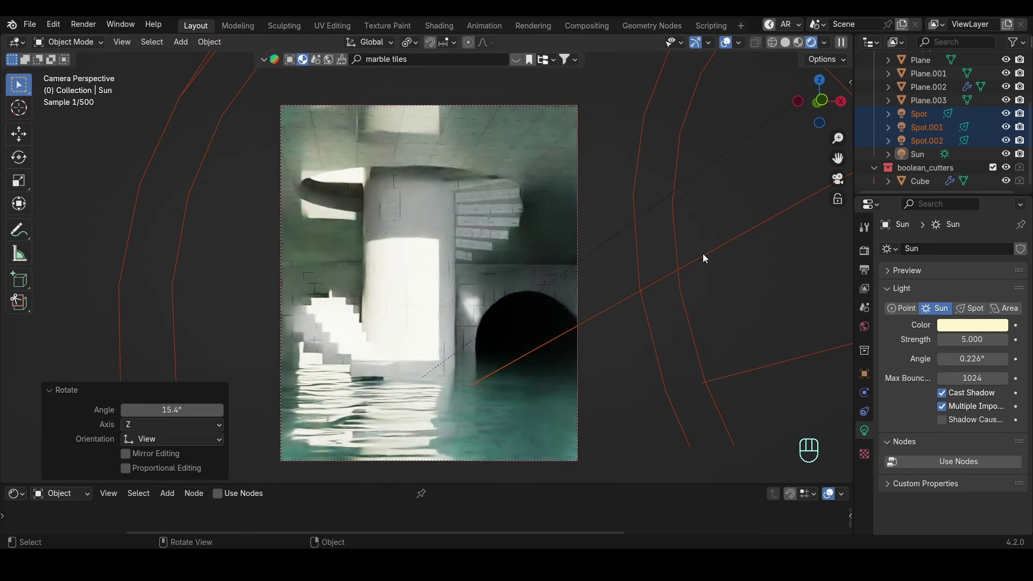
key(r)
key(shift)
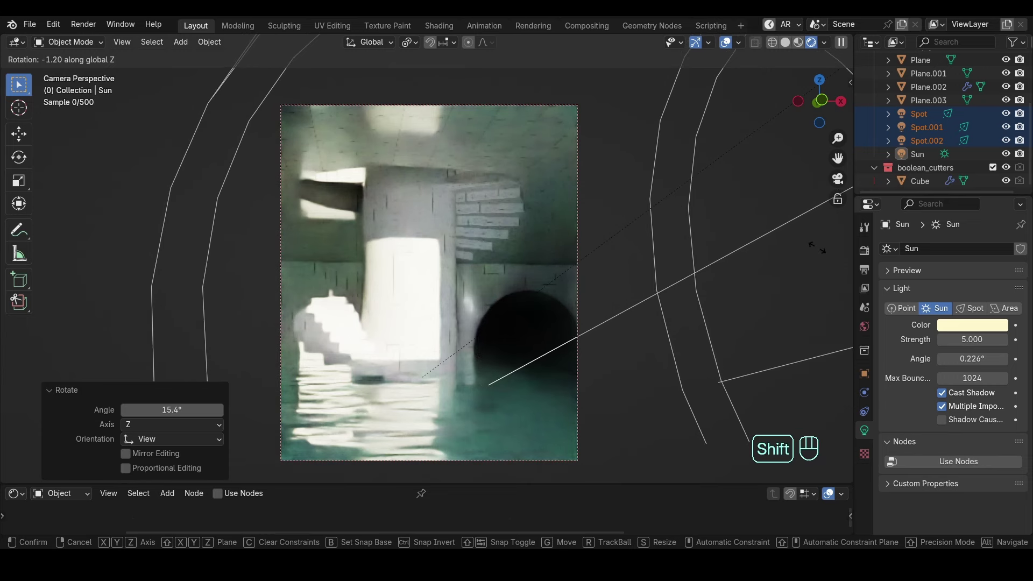
click(769, 251)
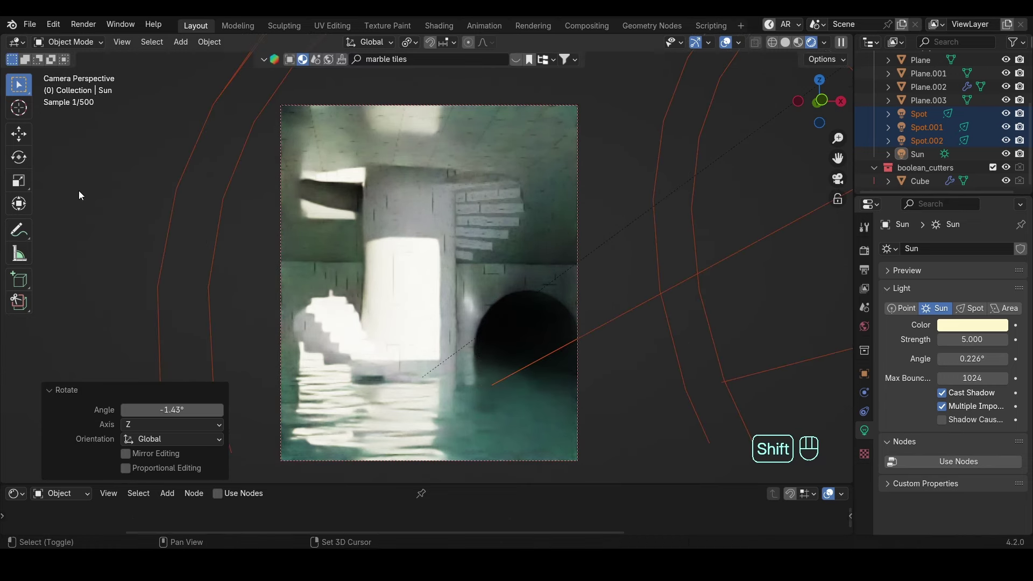
key(ctrl+s)
Set the world background's strength to 1.
click(865, 326)
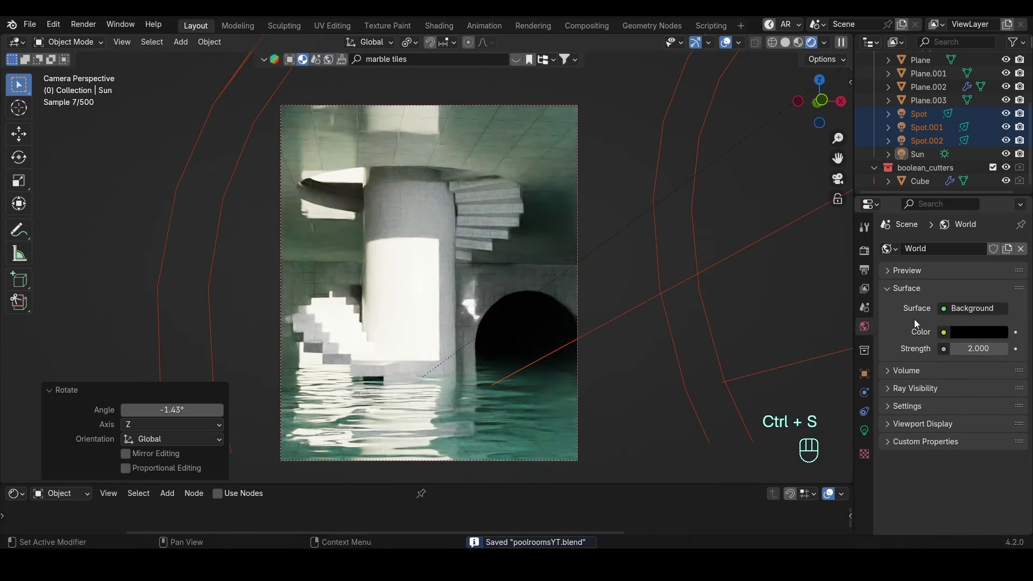
click(975, 349)
text(1)
key(Return)
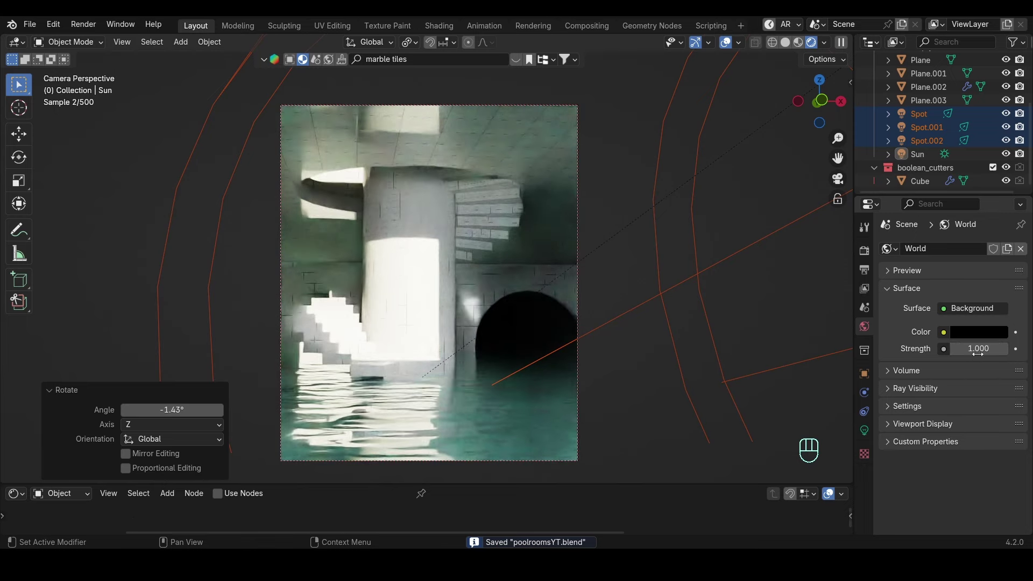
Lighten the world background colour from black to a very dark warm grey and save the file.
click(979, 332)
drag(998, 235, 998, 203)
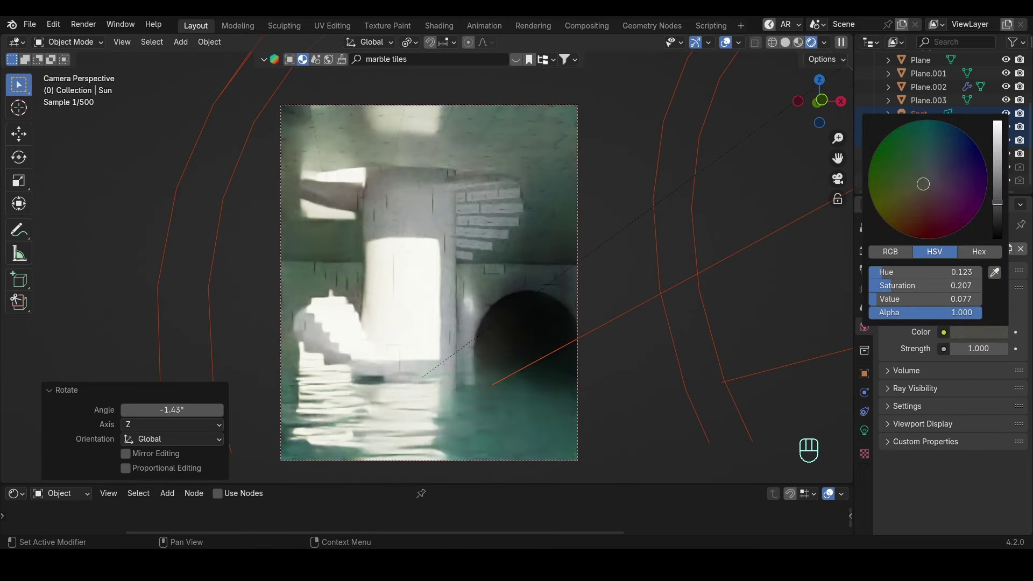
click(973, 333)
mouse_move(998, 203)
mouse_down()
mouse_move(998, 176)
mouse_move(997, 210)
mouse_up()
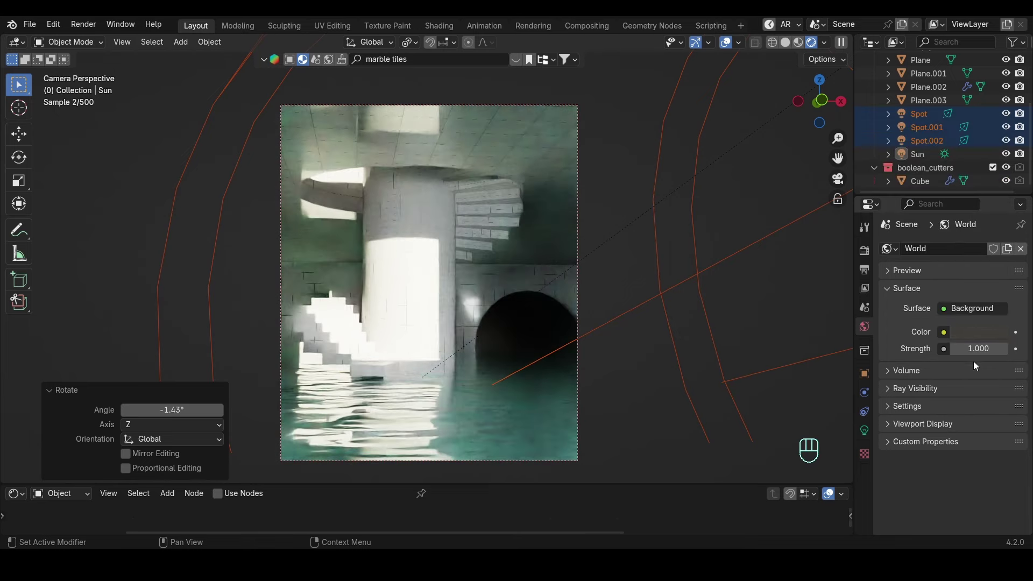
click(974, 333)
key(ctrl+s)
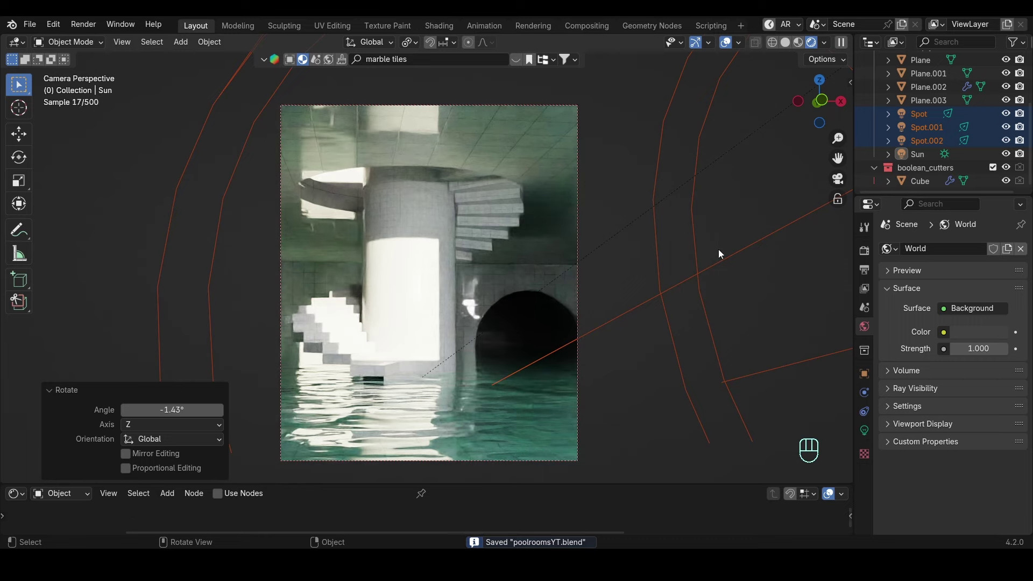
Raise the colour management exposure to about 1.5.
click(864, 250)
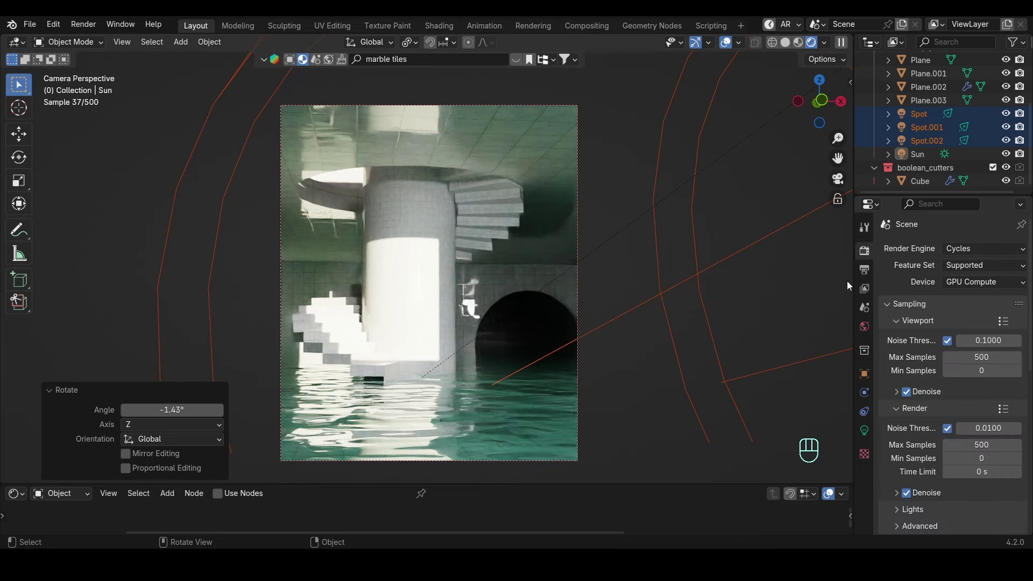
scroll(958, 393, down, 6)
scroll(948, 379, down, 6)
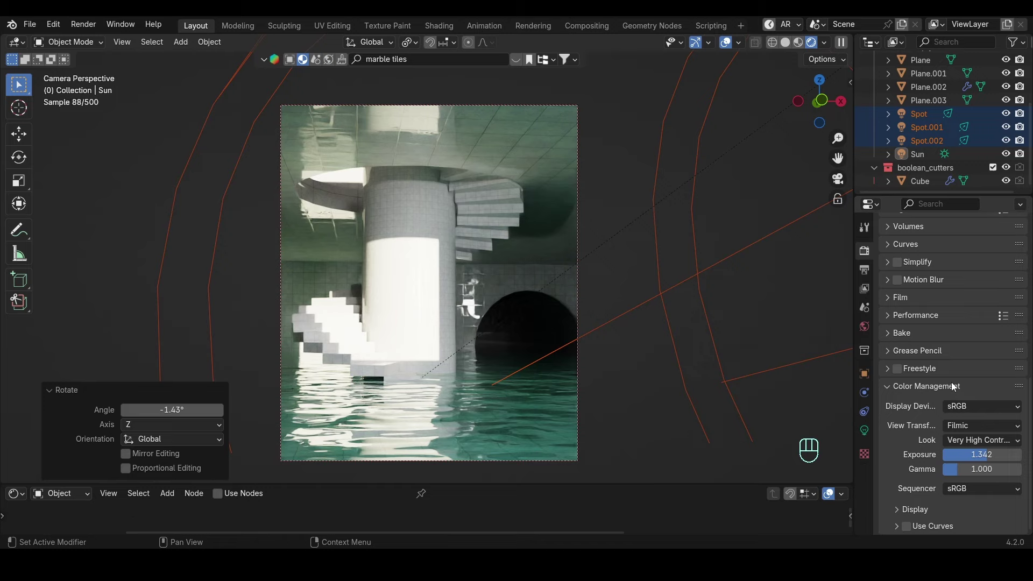
shift+drag(974, 454, 988, 454)
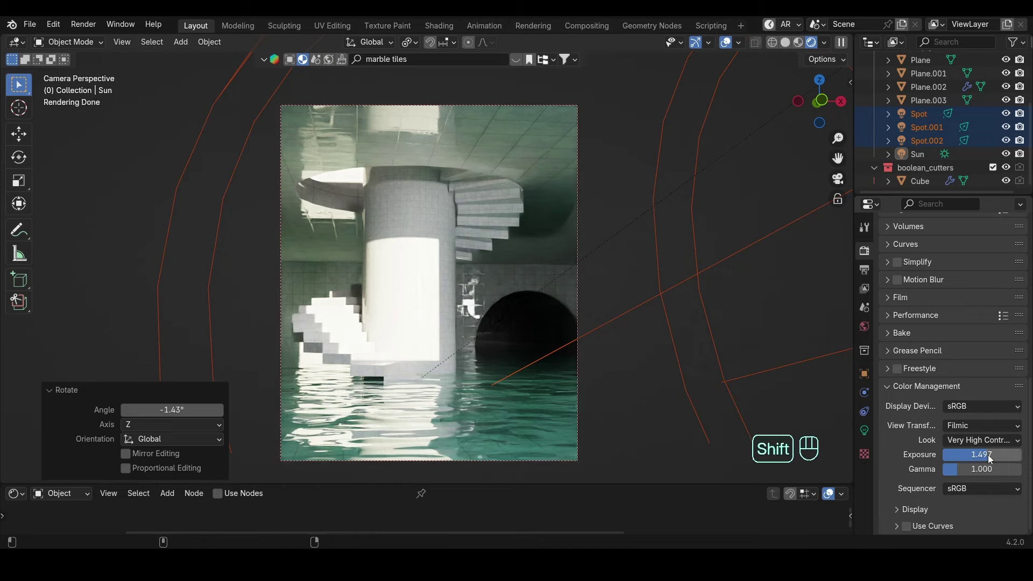
Select the three spot lights and set the power of all of them to 2500 W.
click(918, 113)
shift+click(925, 141)
click(861, 430)
alt+double_click(971, 298)
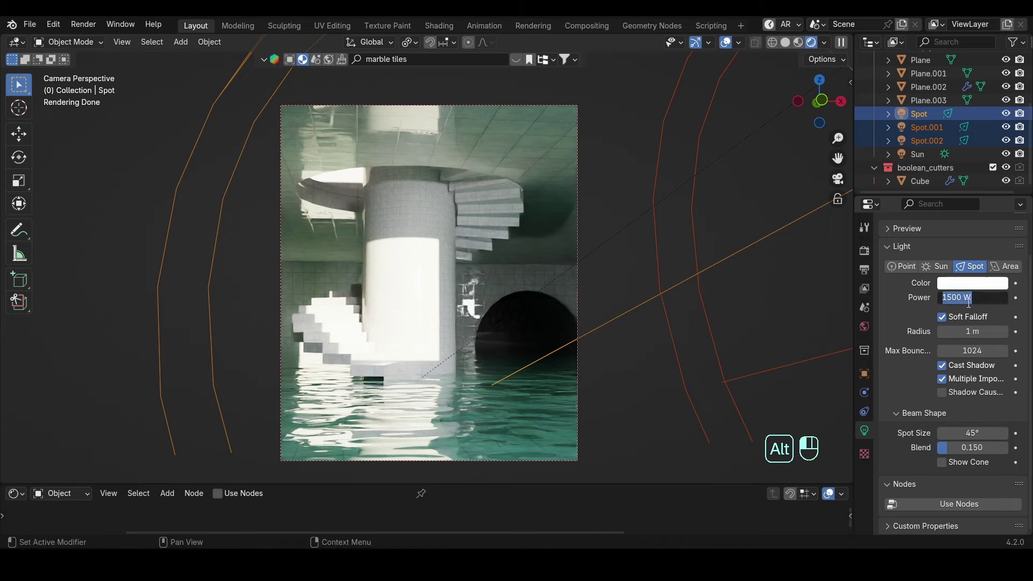
text(25000)
key(Return)
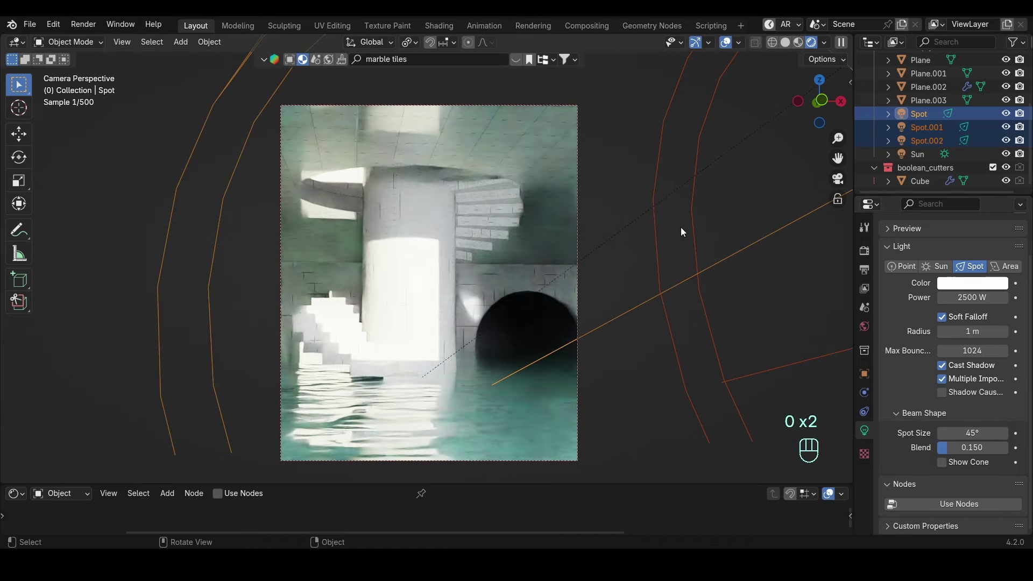
Lower the power of the three selected spot lights to 2000 W and save the file.
alt+click(956, 294)
text(2000)
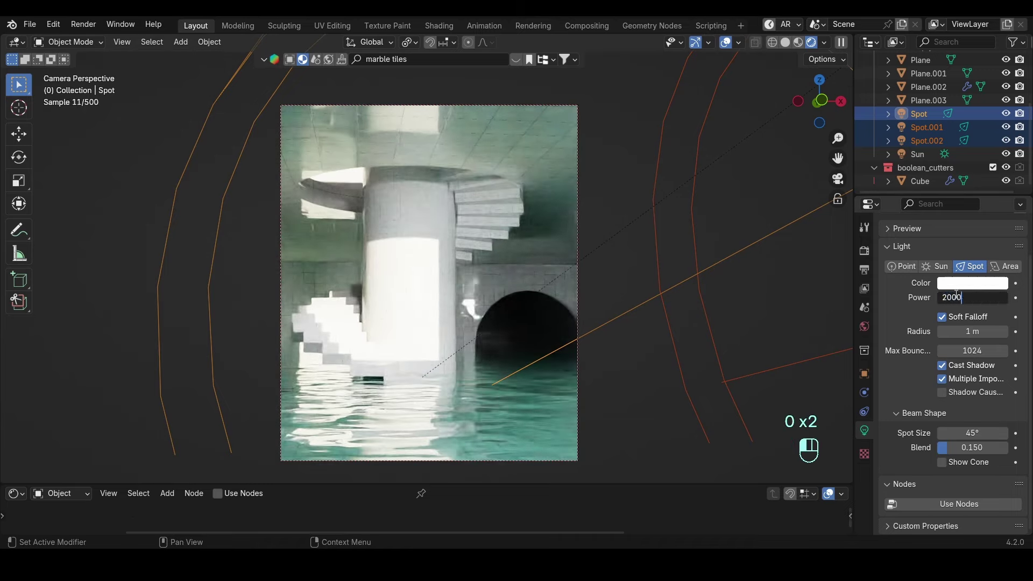
key(Return)
key(ctrl+s)
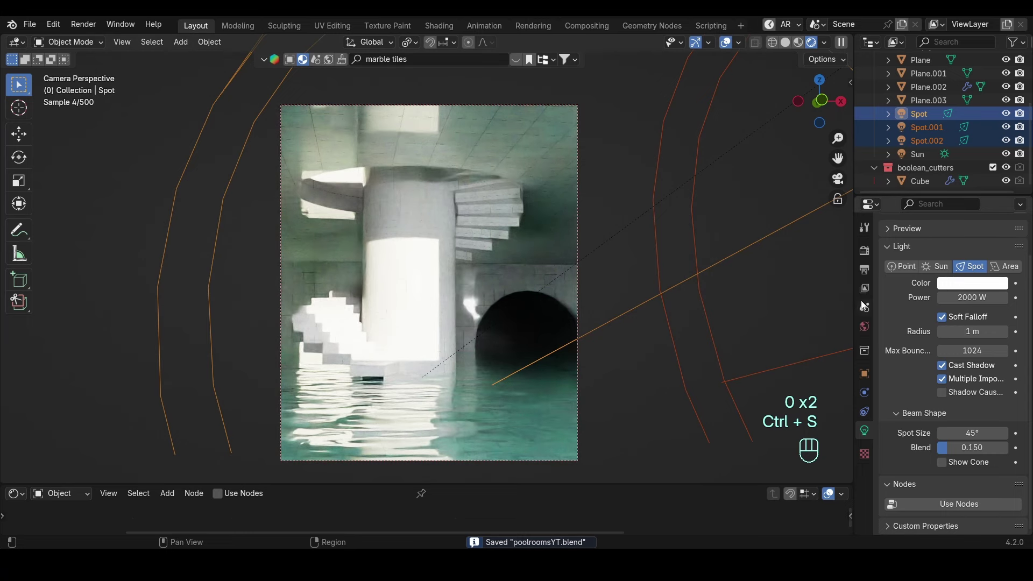
Select the sun light and set its strength to 3.
click(864, 251)
scroll(966, 412, down, 12)
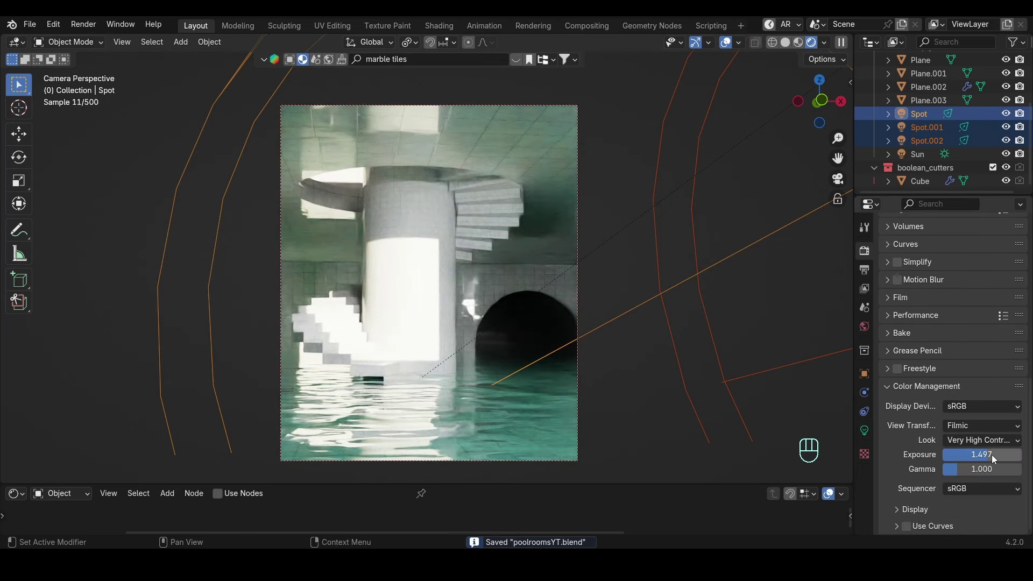
click(918, 154)
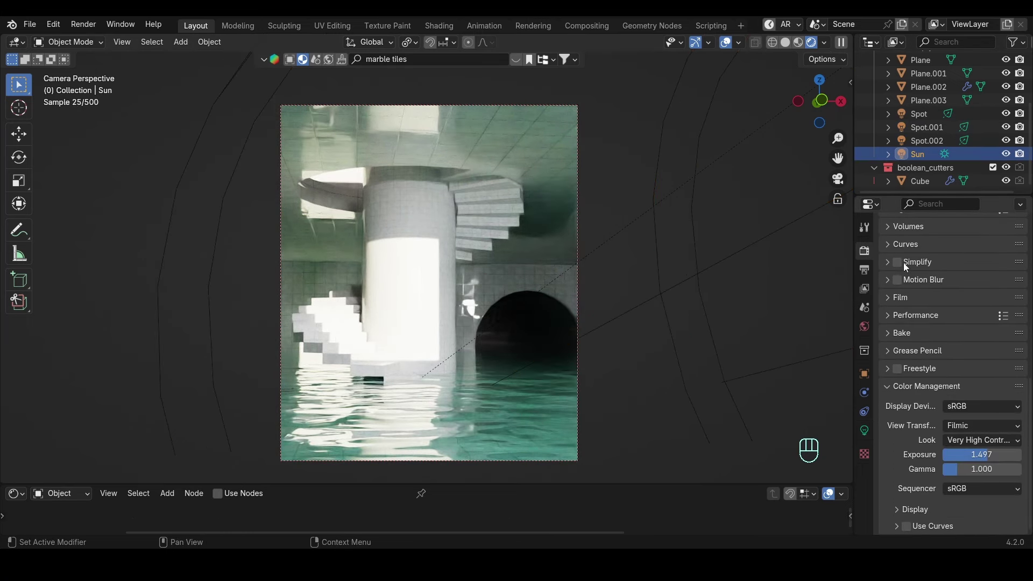
click(865, 430)
click(963, 343)
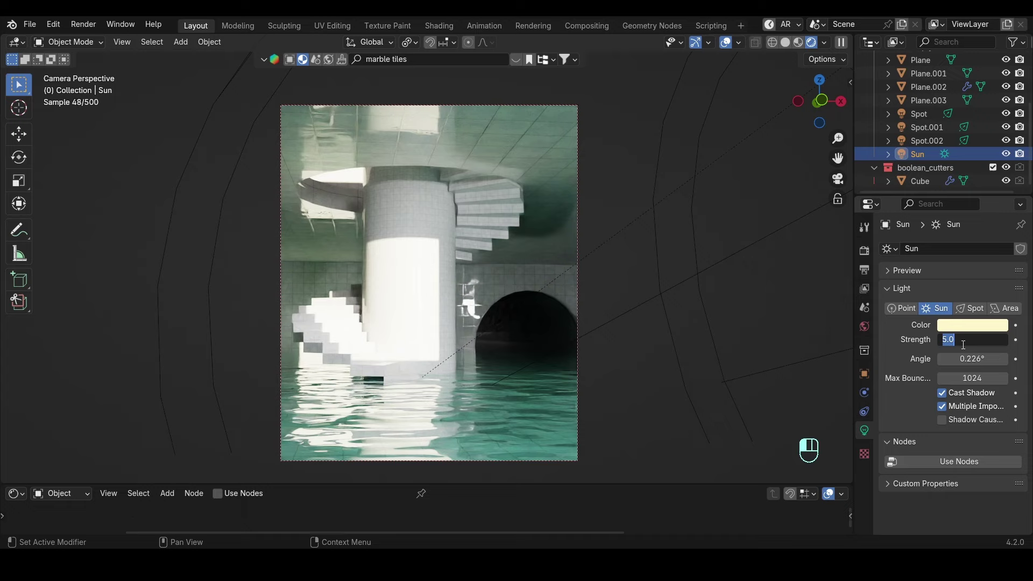
text(3)
key(Return)
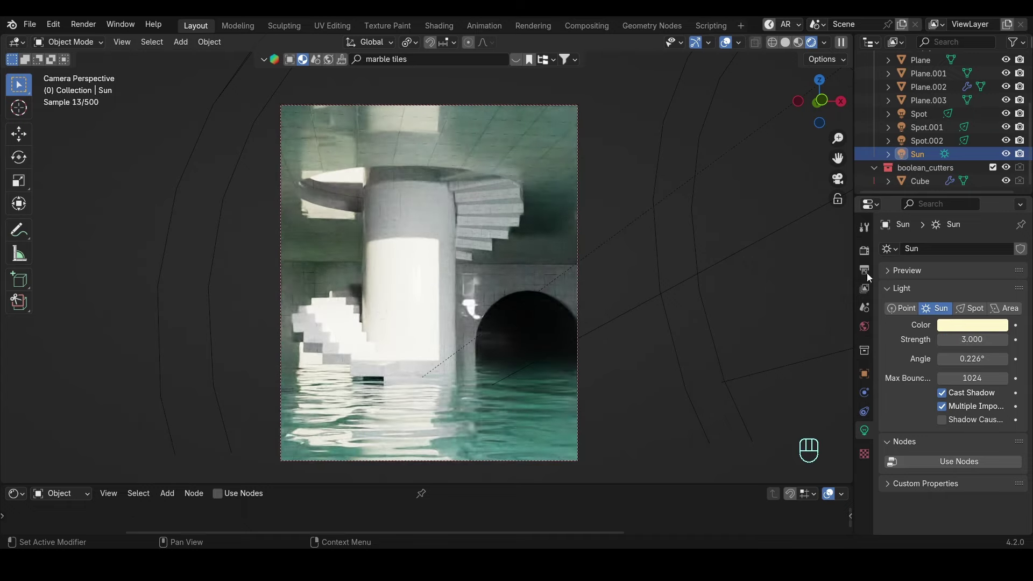
Raise the colour management exposure to about 1.65, save the file, and hide the viewport overlays.
click(865, 250)
ctrl+click(925, 395)
scroll(923, 401, down, 1)
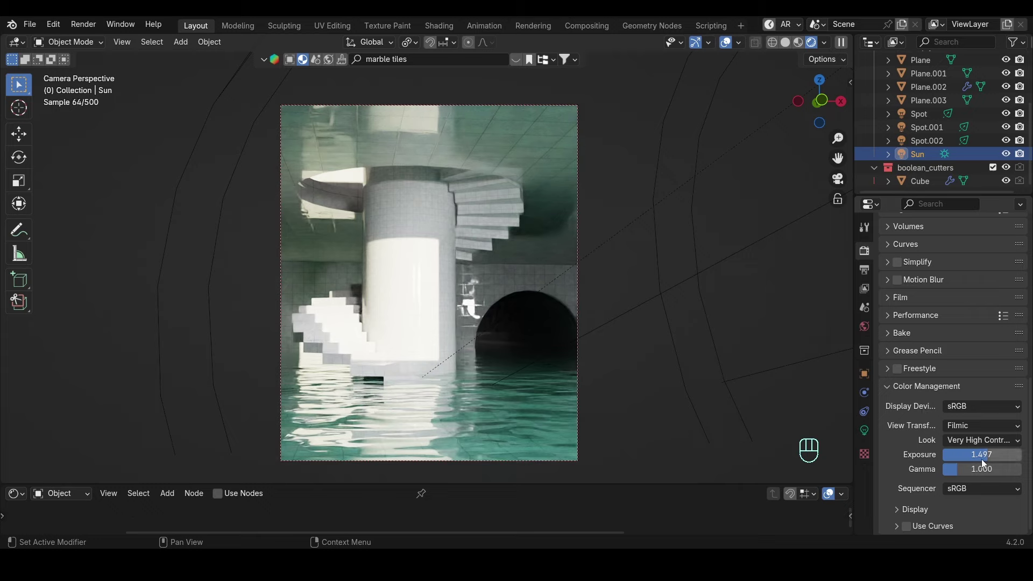
shift+drag(981, 459, 1005, 459)
key(ctrl+s)
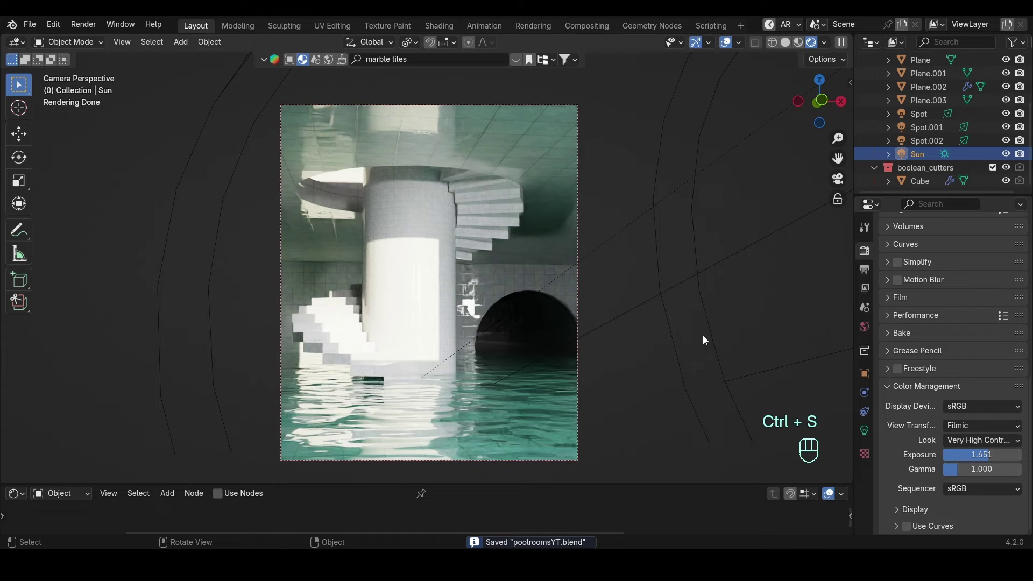
click(725, 43)
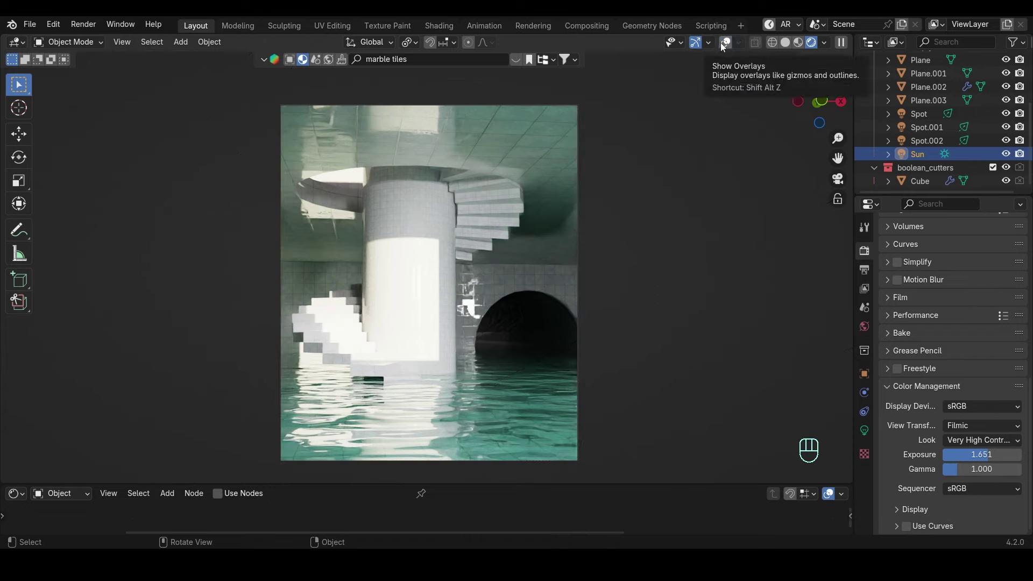